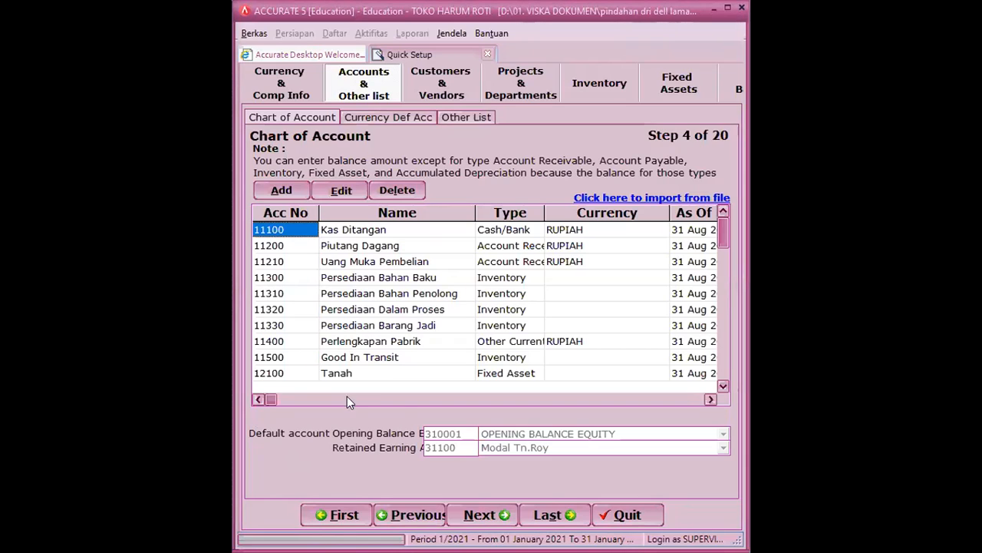
# - Review the chart of accounts from Kas Ditangan through the inventory, fixed asset and payable accounts down to the owner's equity accounts
pyautogui.click(358, 330)
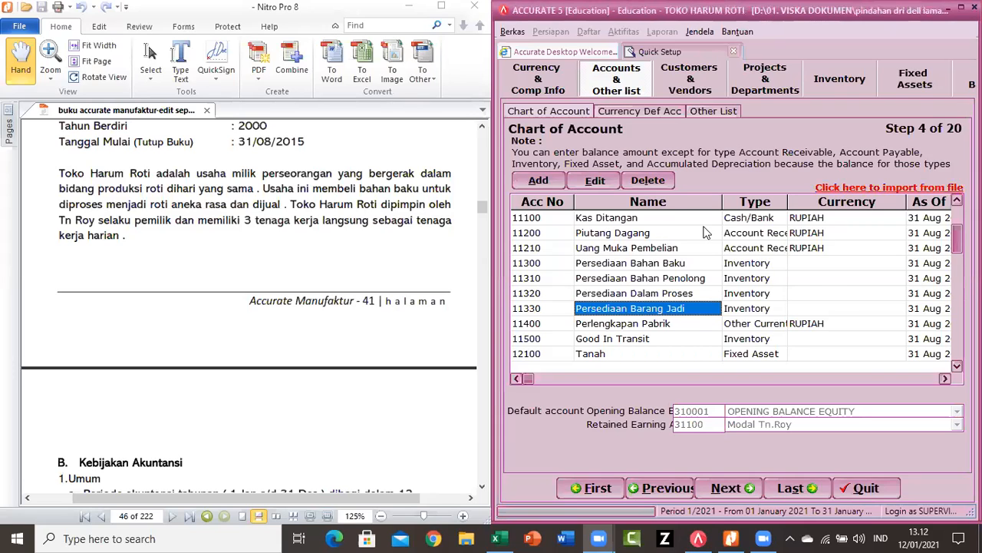
pyautogui.click(754, 237)
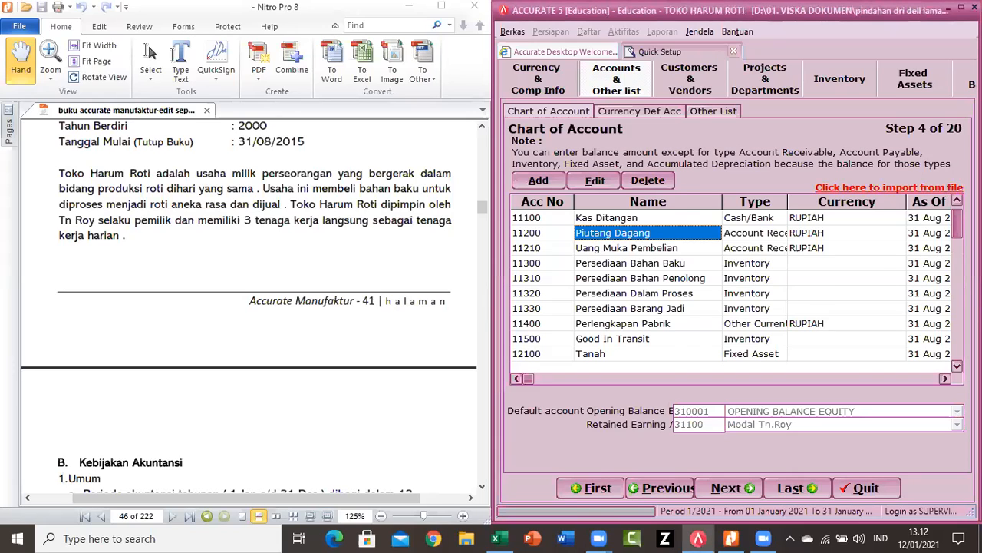
pyautogui.click(957, 300)
pyautogui.press('Down')
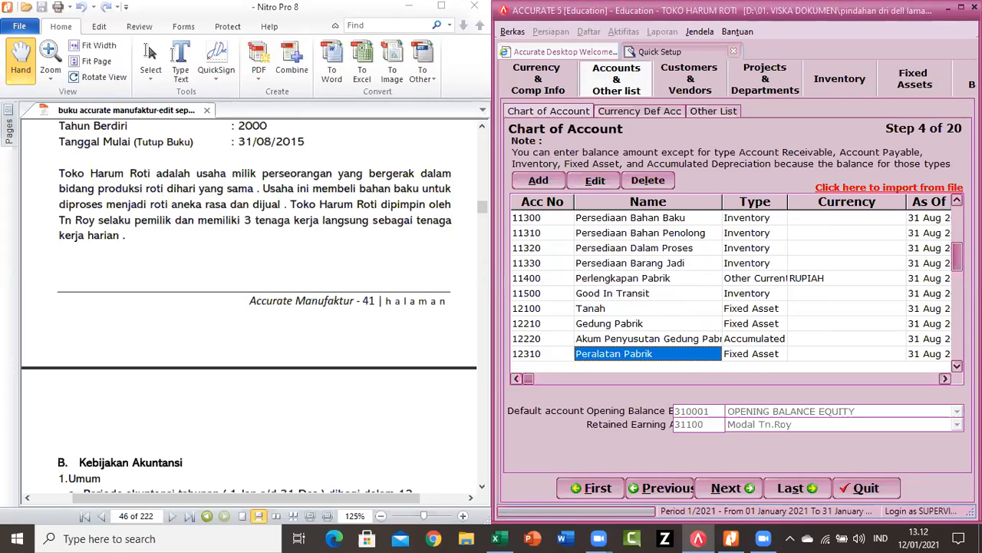
pyautogui.press('Down')
pyautogui.press('Down')
pyautogui.press('Down')
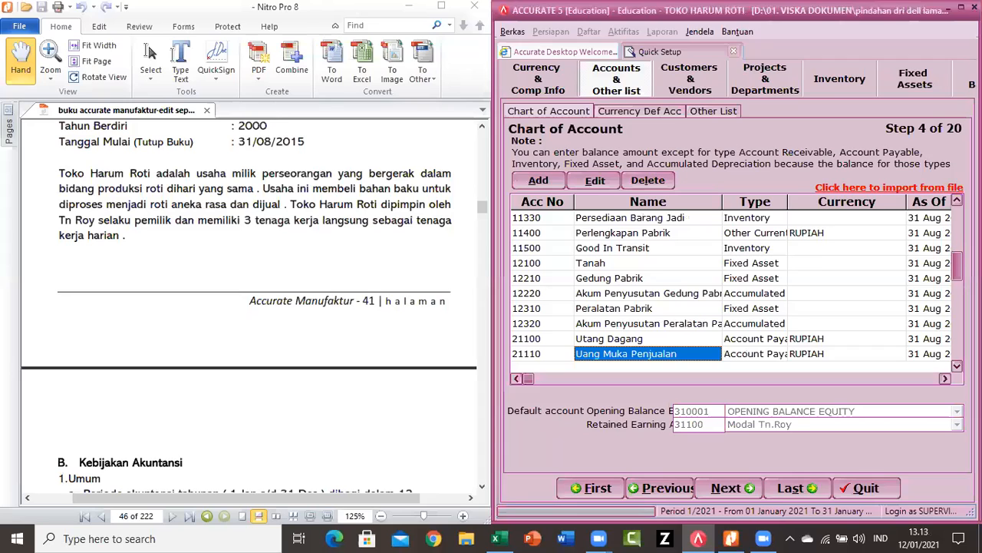
pyautogui.press('Down')
pyautogui.press('Down')
pyautogui.press('Down')
pyautogui.press('Down')
pyautogui.press('Down')
pyautogui.press('Down')
pyautogui.press('Down')
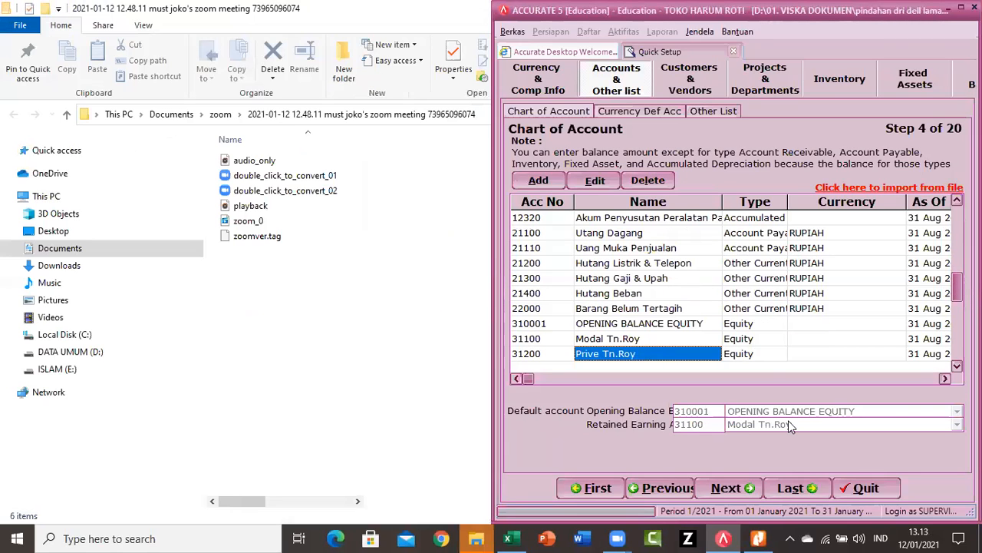
# - Review the currency default accounts and the payment terms and taxes lists, and consult the accounting policies in the open PDF manual
pyautogui.click(727, 489)
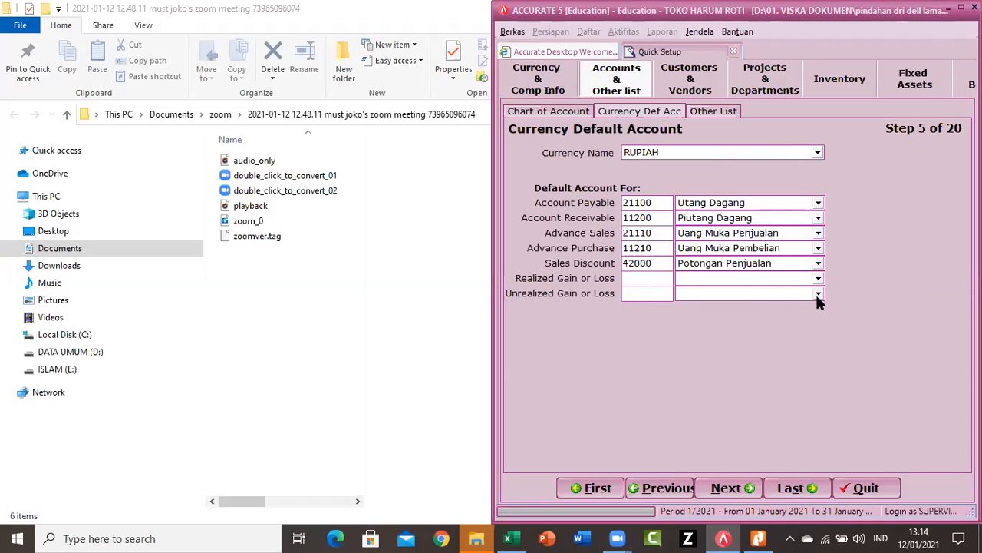
pyautogui.click(722, 489)
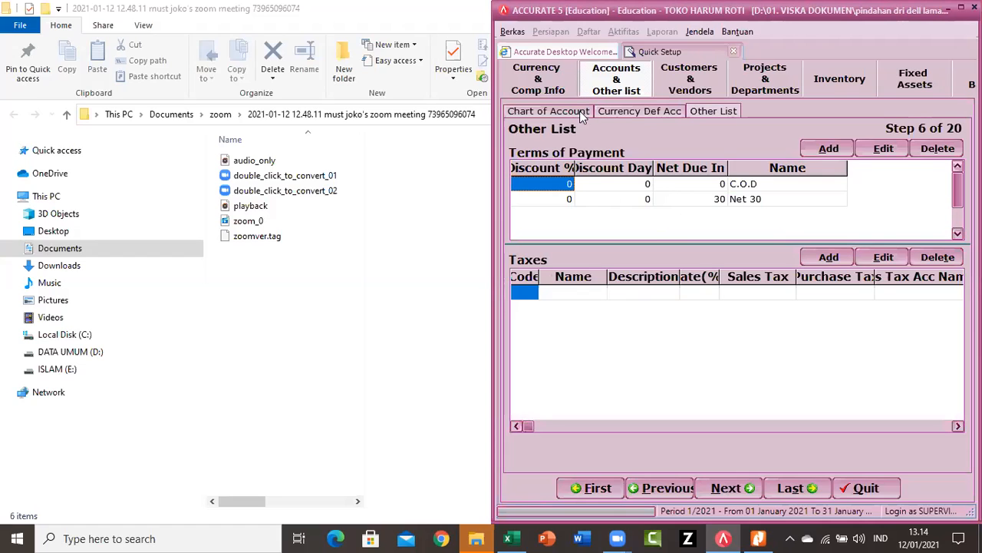
pyautogui.click(757, 538)
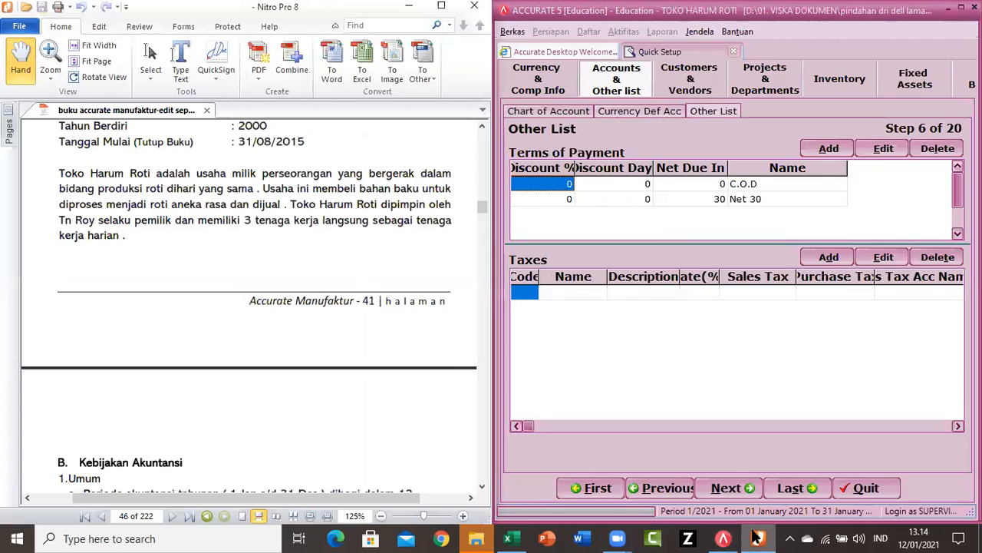
pyautogui.scroll(-5, 272, 383)
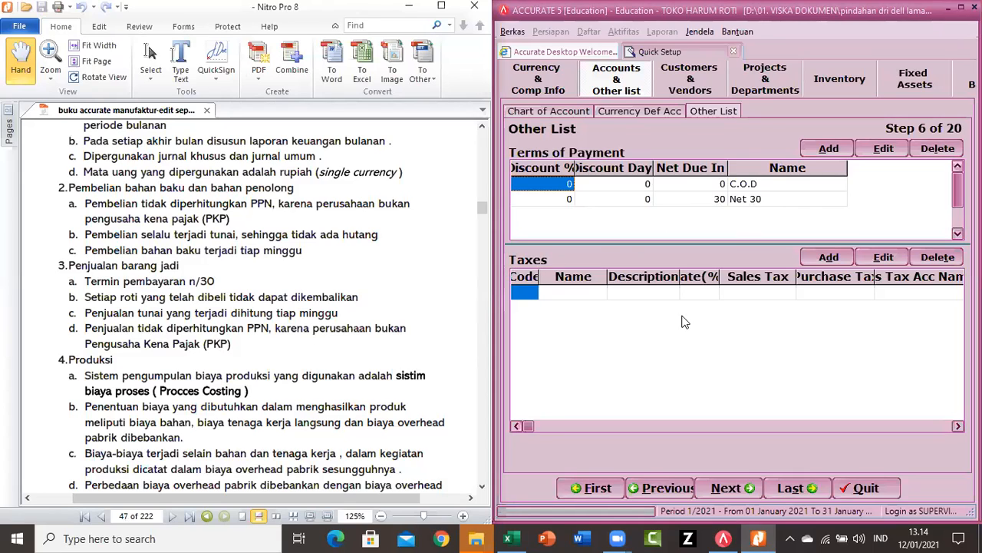
# - Advance through the customer, vendor, project, department and warehouse setup pages to the item default accounts
pyautogui.click(718, 492)
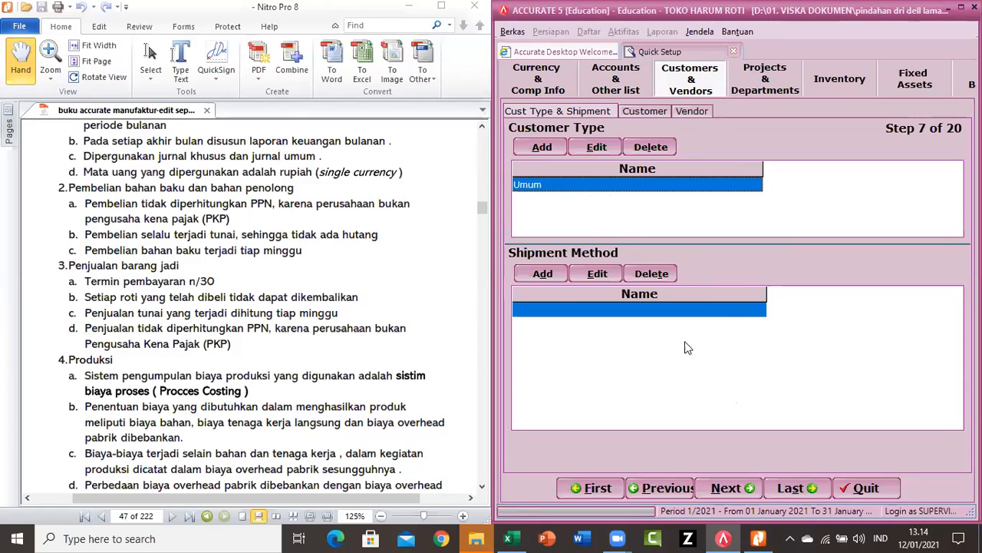
pyautogui.click(728, 489)
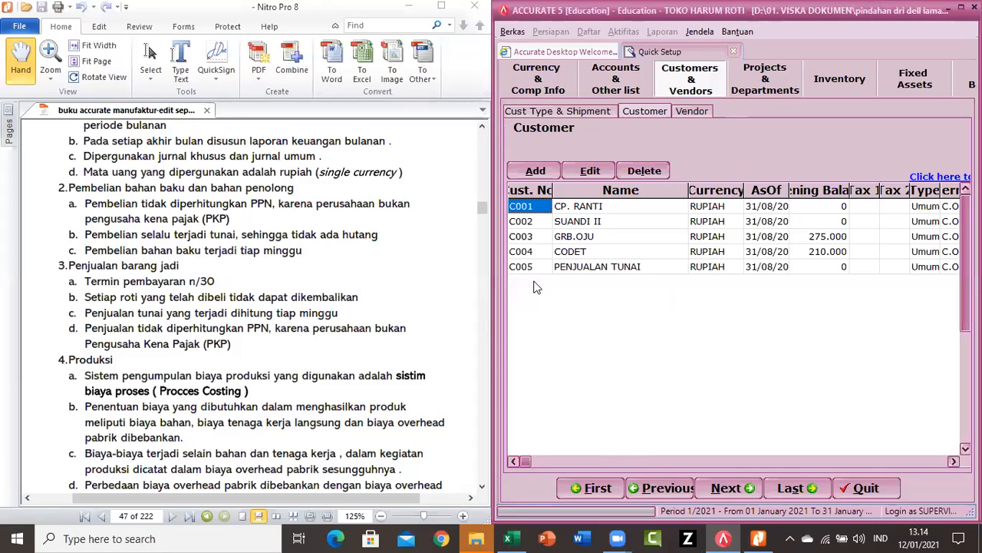
pyautogui.click(724, 488)
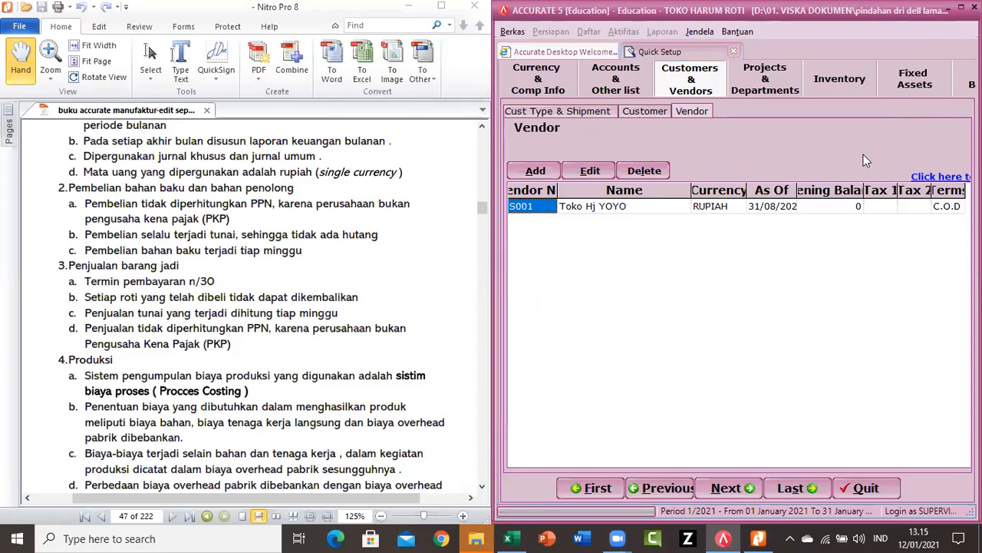
pyautogui.click(717, 488)
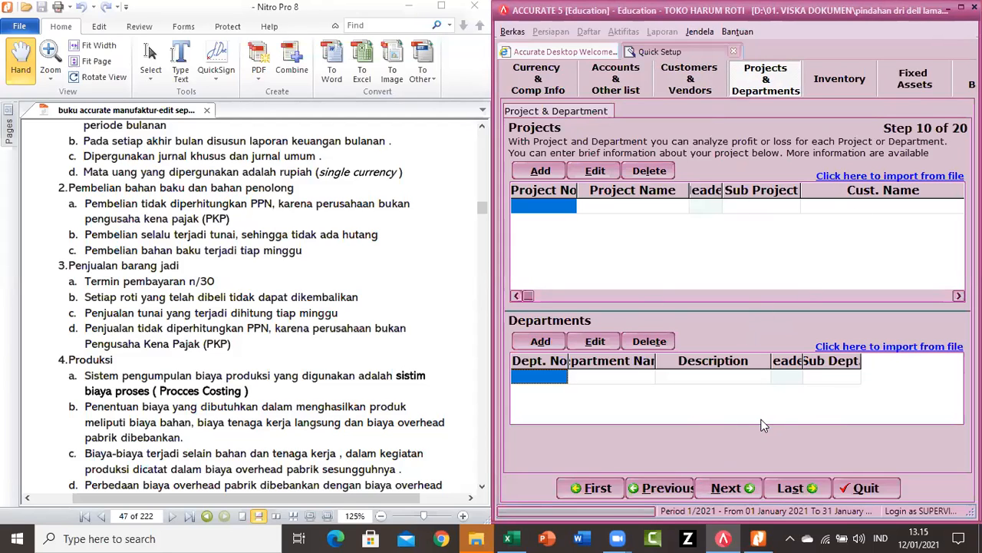
pyautogui.click(721, 489)
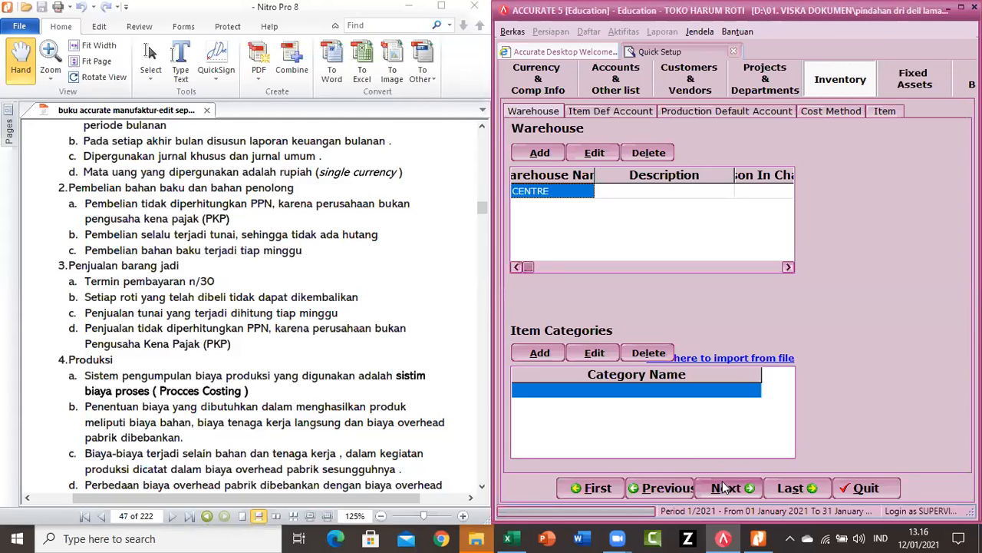
pyautogui.click(724, 487)
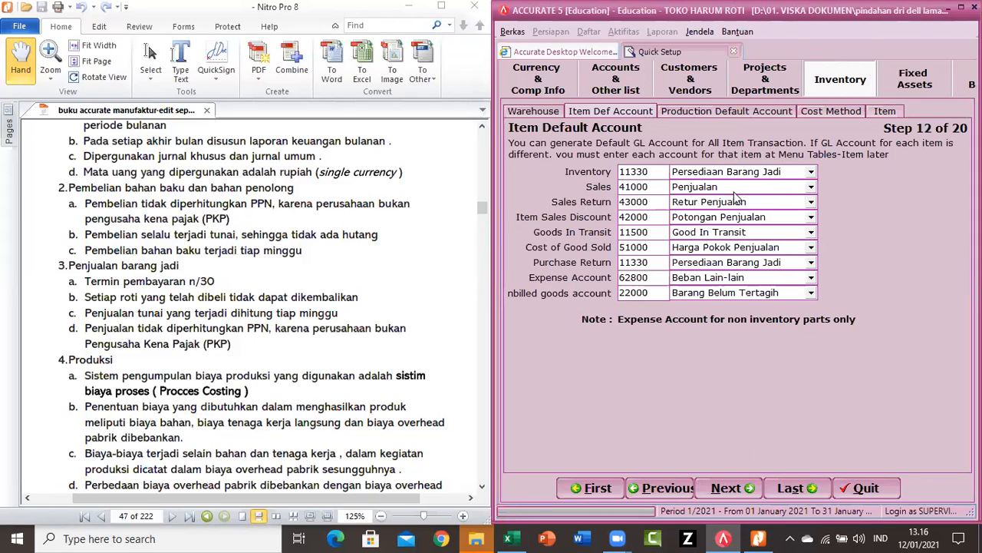
# - Try Potongan Penjualan as the default Sales account for items, and restore it to Penjualan
pyautogui.click(811, 189)
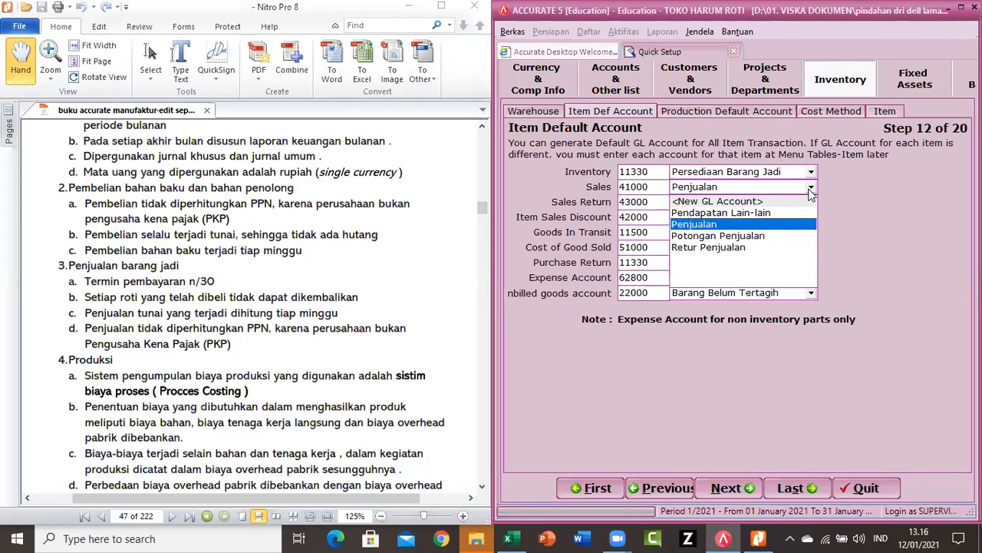
pyautogui.click(748, 237)
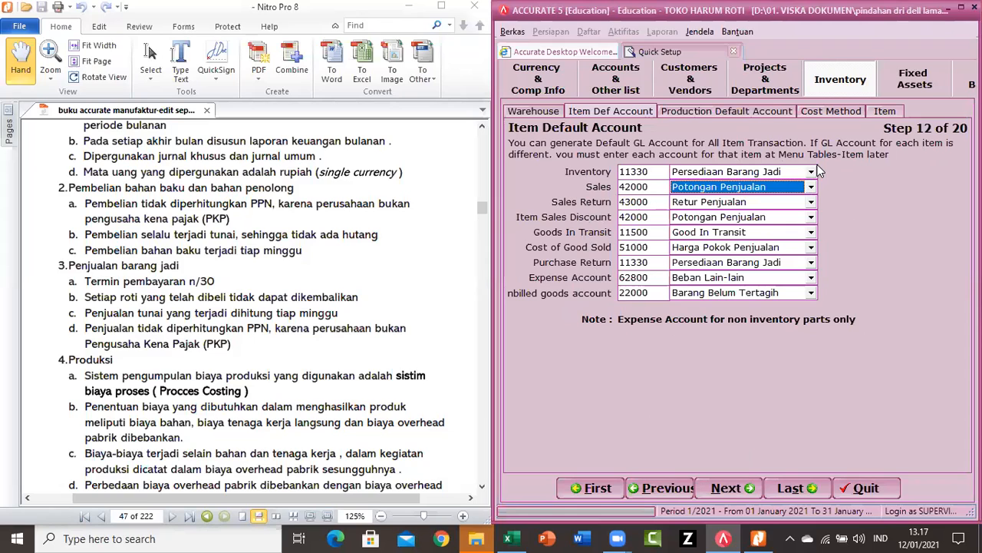
pyautogui.click(467, 453)
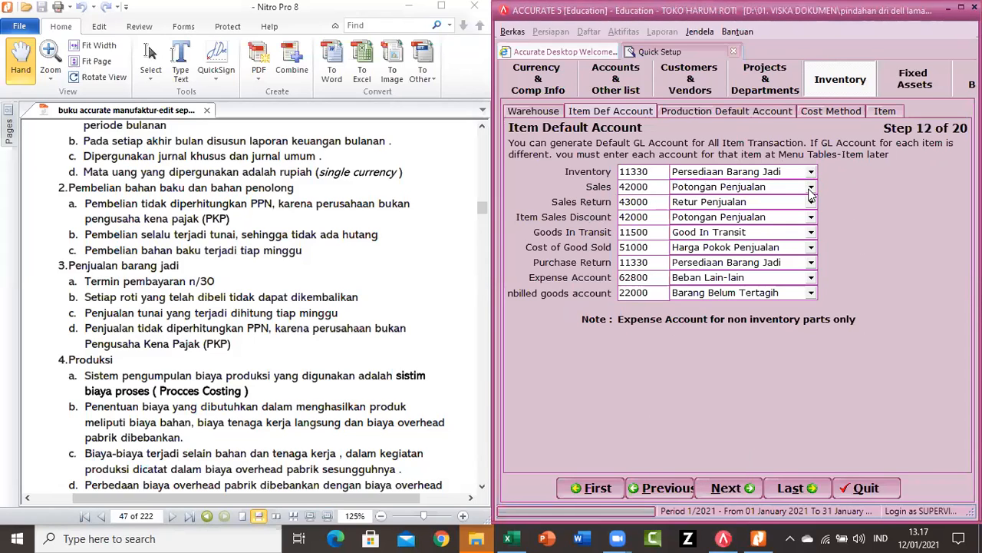
pyautogui.click(810, 192)
pyautogui.click(678, 228)
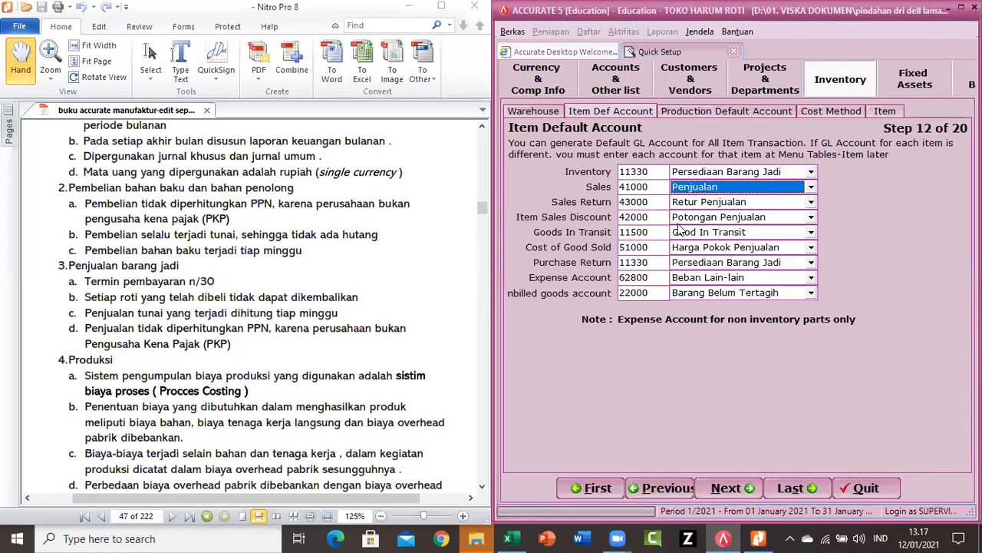
# - Try Pendapatan Lain-lain as the default Sales Return account, and restore it to Retur Penjualan
pyautogui.click(811, 202)
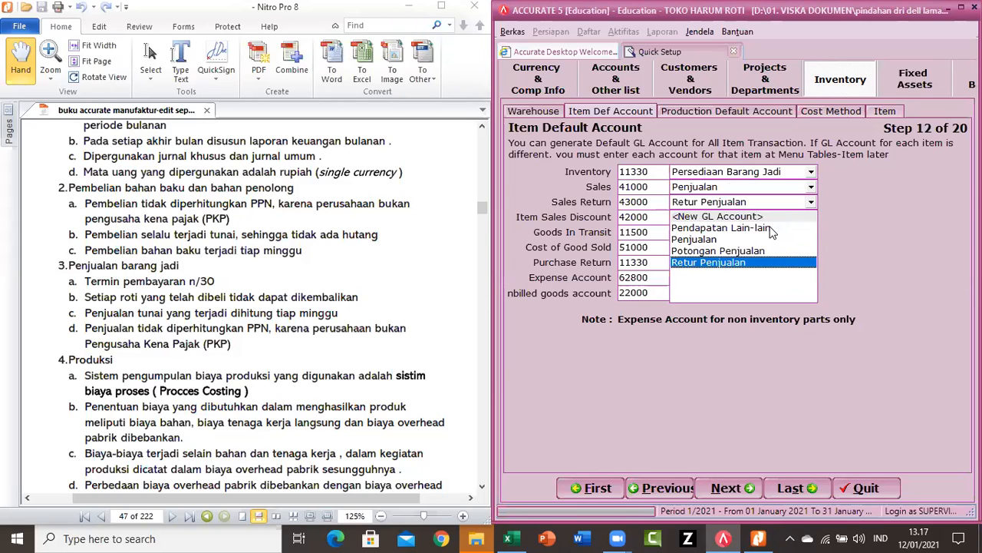
pyautogui.click(772, 228)
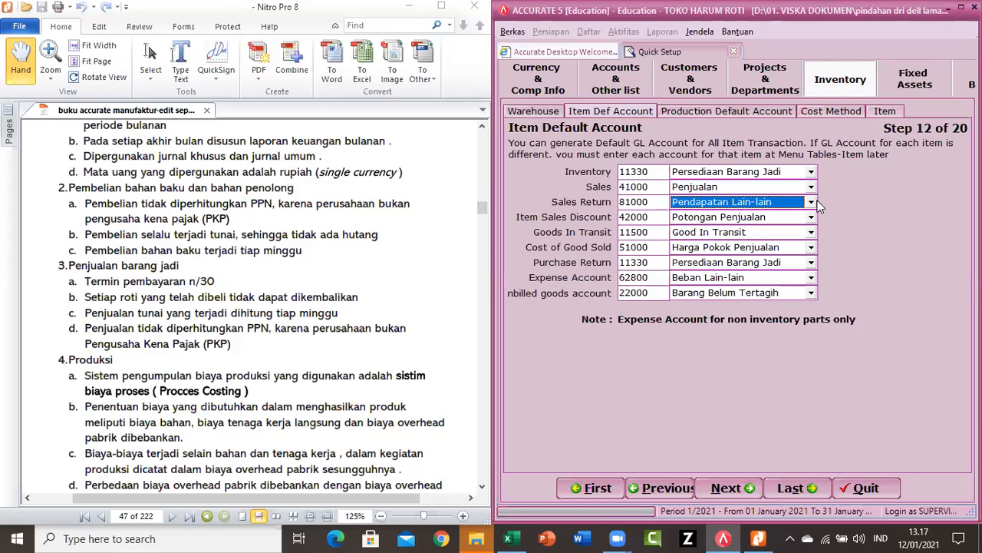
pyautogui.click(815, 202)
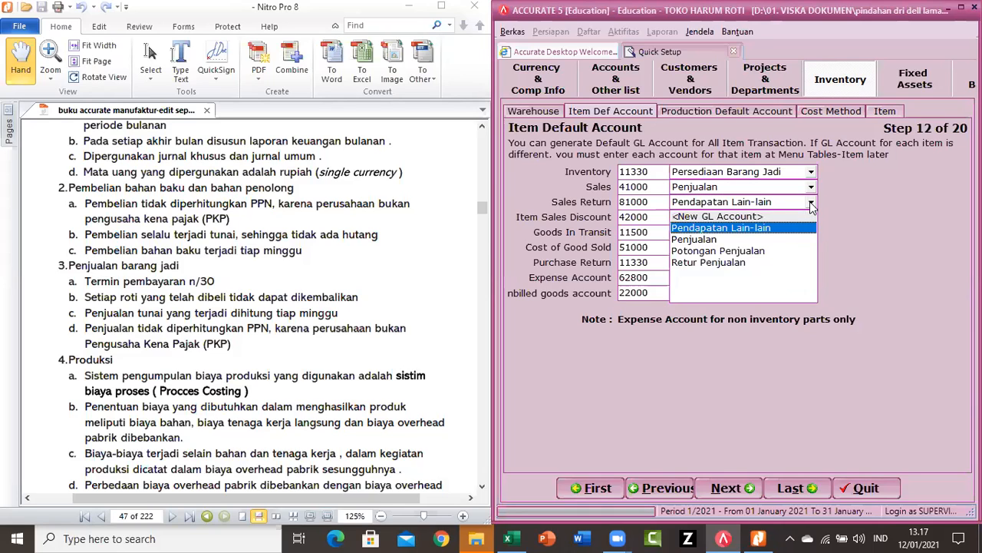
pyautogui.click(725, 262)
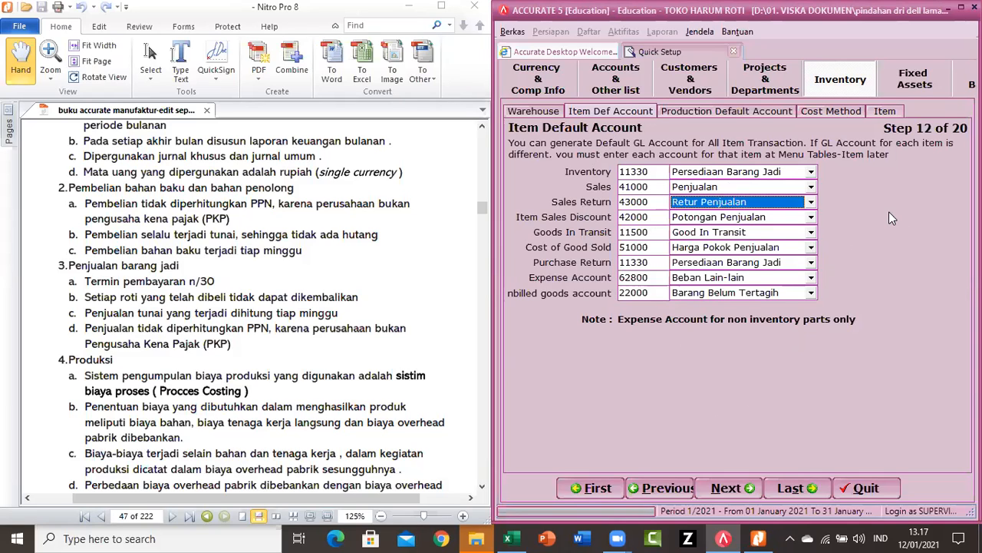
# - Advance to the production default accounts, try Persediaan Barang Jadi for the in-process inventory account, and restore it to Persediaan Dalam Proses
pyautogui.click(722, 488)
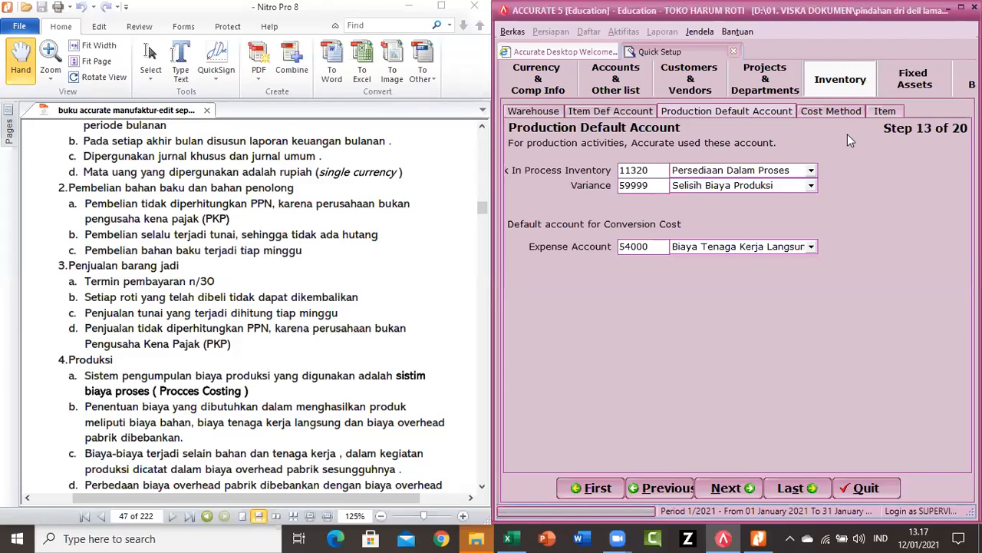
pyautogui.click(811, 170)
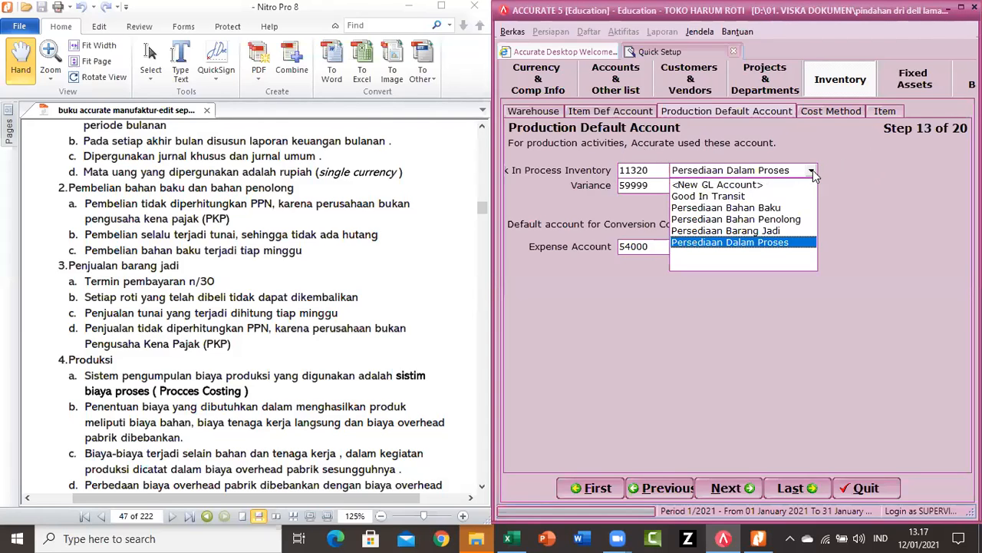
pyautogui.click(766, 231)
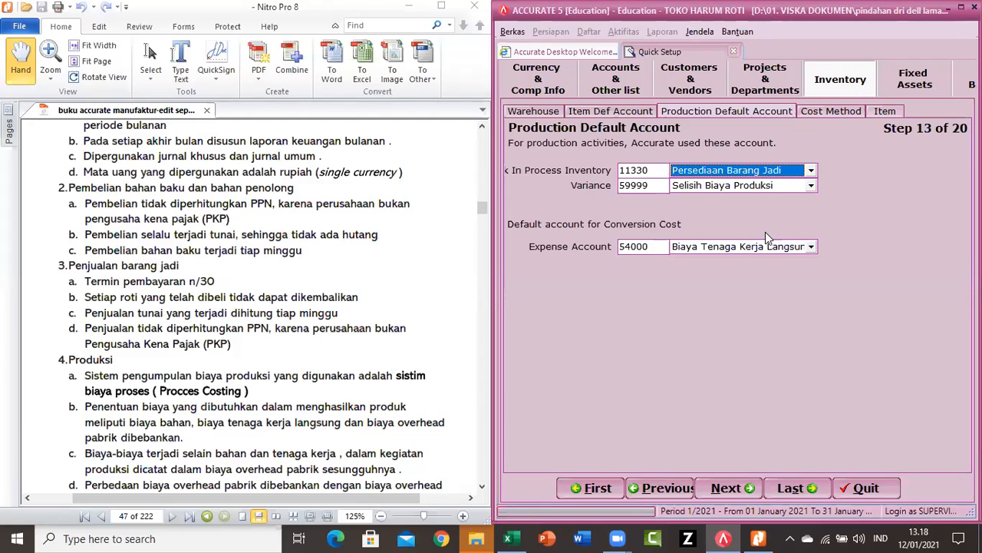
pyautogui.click(454, 328)
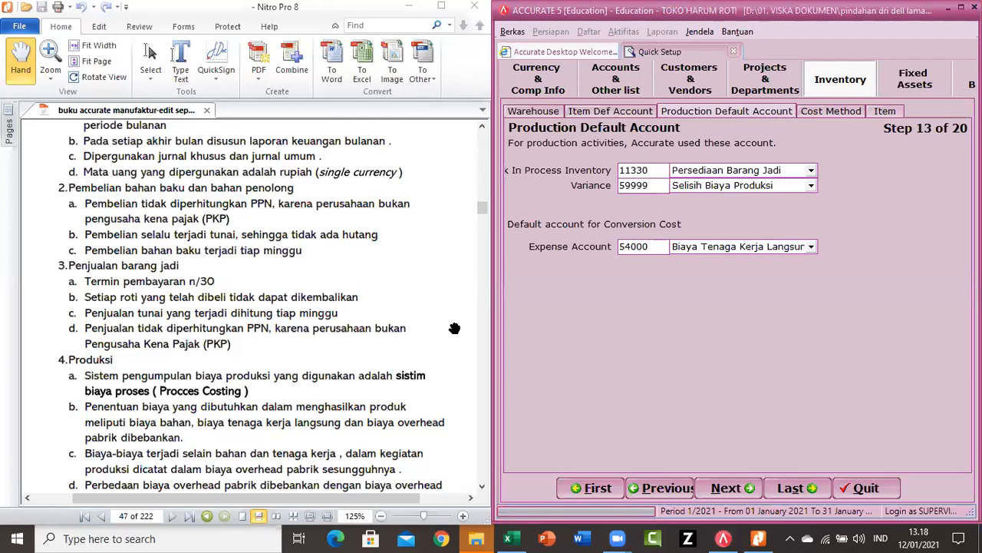
pyautogui.click(811, 170)
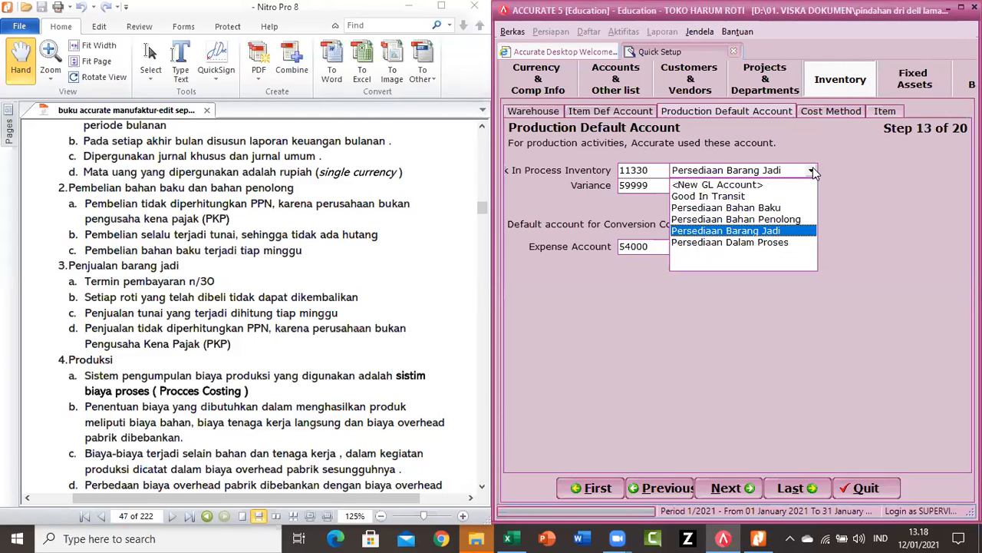
pyautogui.click(757, 242)
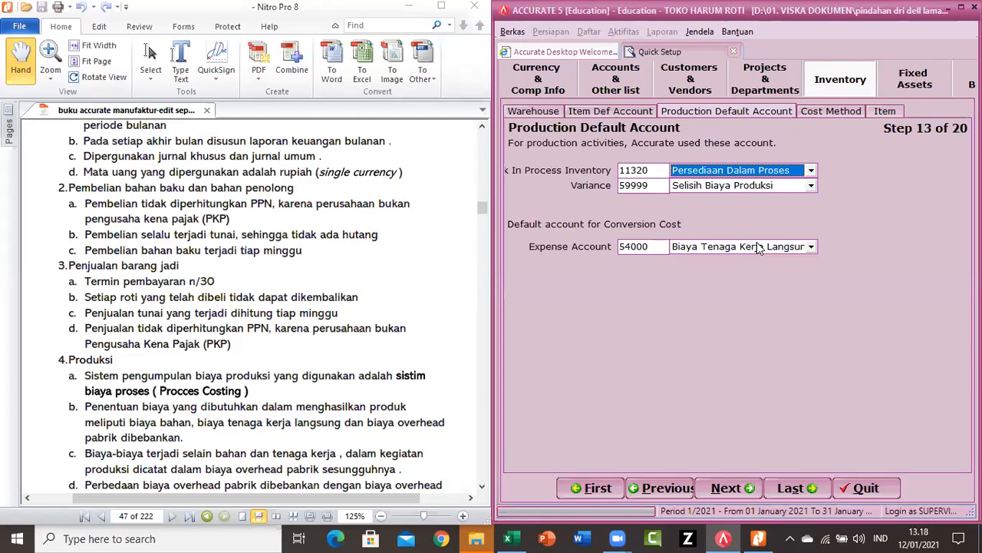
# - Try Harga Pokok Penjualan as the production Variance account, and restore it to Selisih Biaya Produksi
pyautogui.click(810, 185)
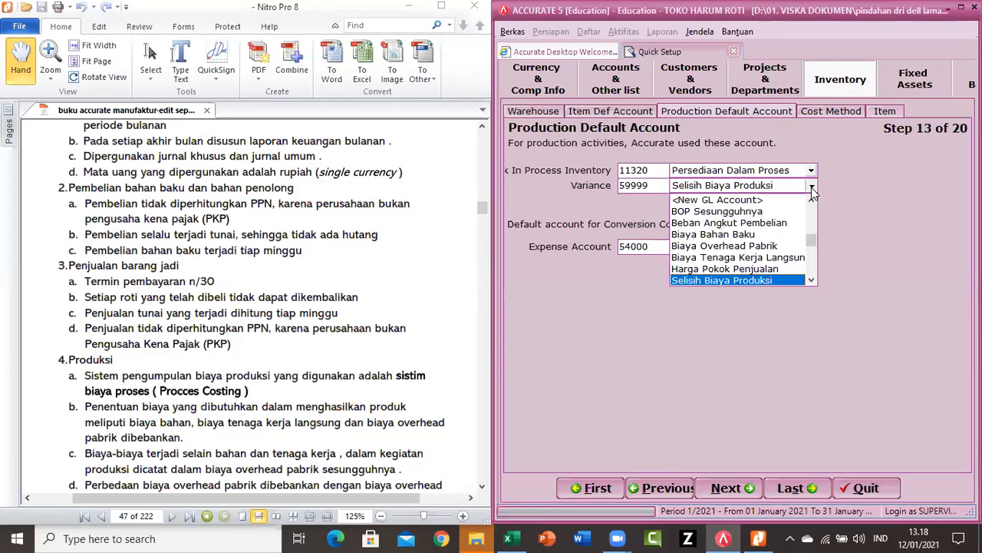
pyautogui.click(768, 268)
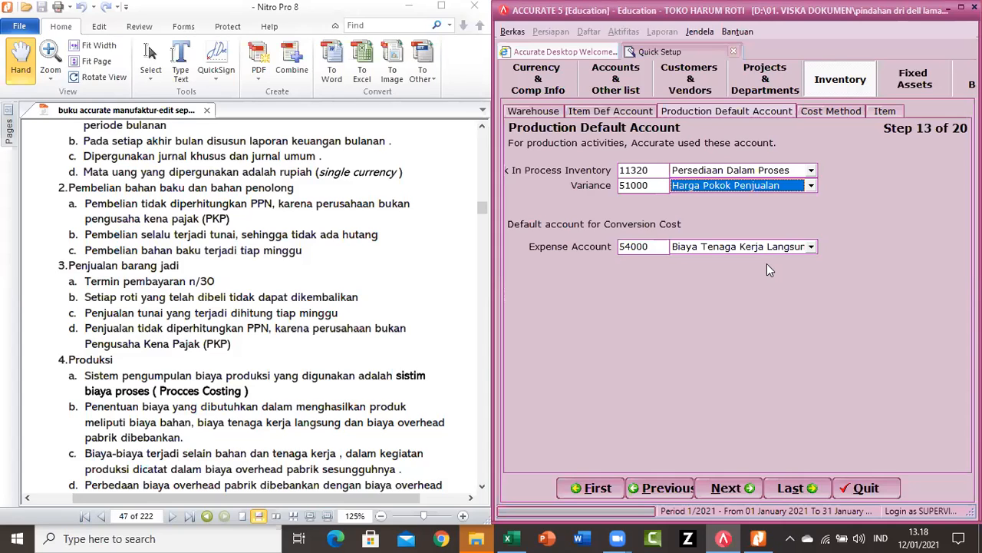
pyautogui.click(809, 187)
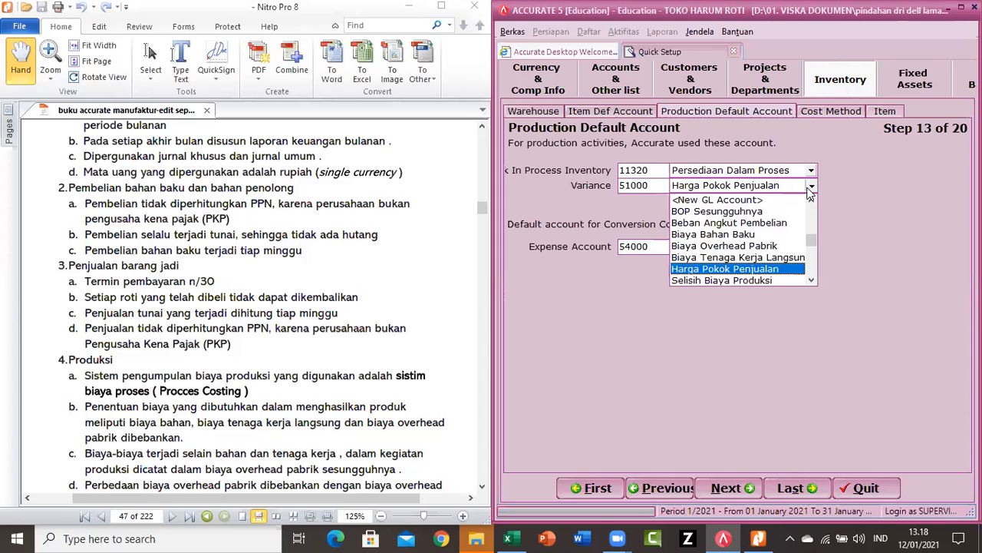
pyautogui.click(765, 279)
pyautogui.click(765, 281)
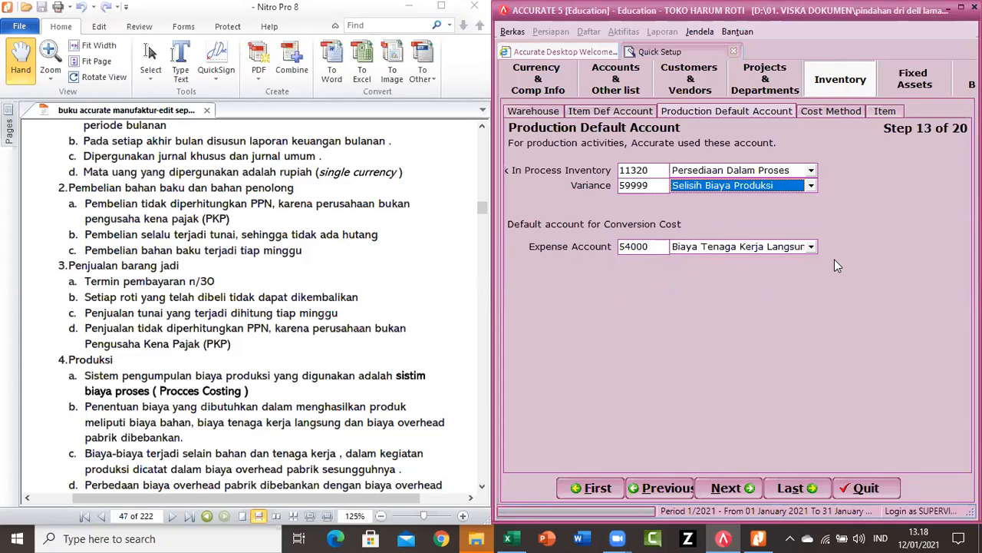
# - Set the default expense account for conversion cost to Biaya Bahan Baku
pyautogui.click(812, 247)
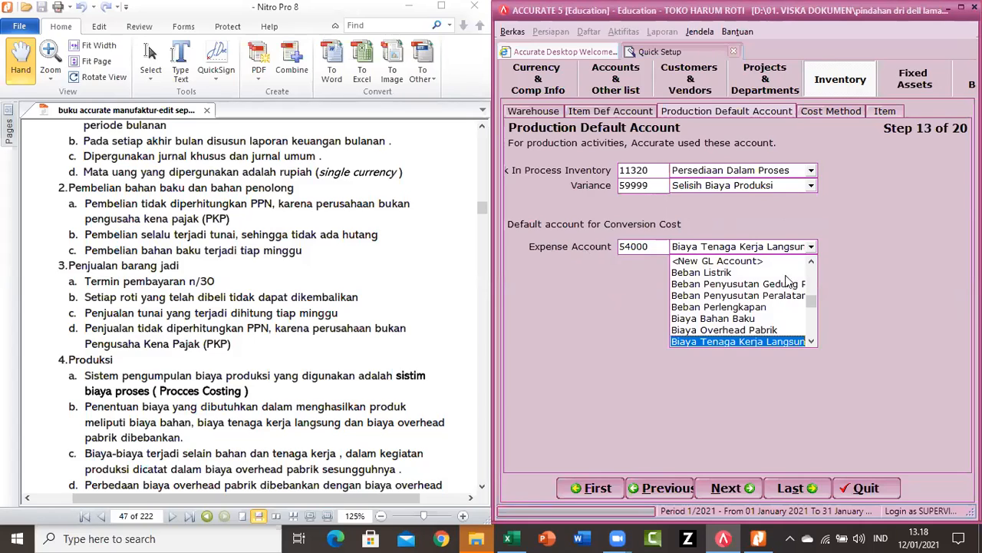
pyautogui.click(755, 318)
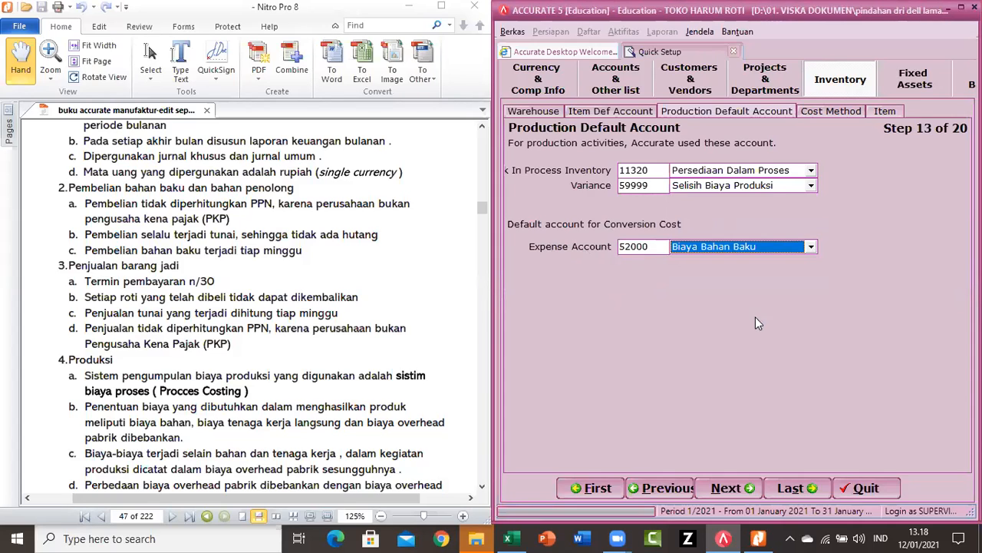
# - Set the default expense account for conversion cost to 54000 Biaya Tenaga Kerja Langsung
pyautogui.click(810, 246)
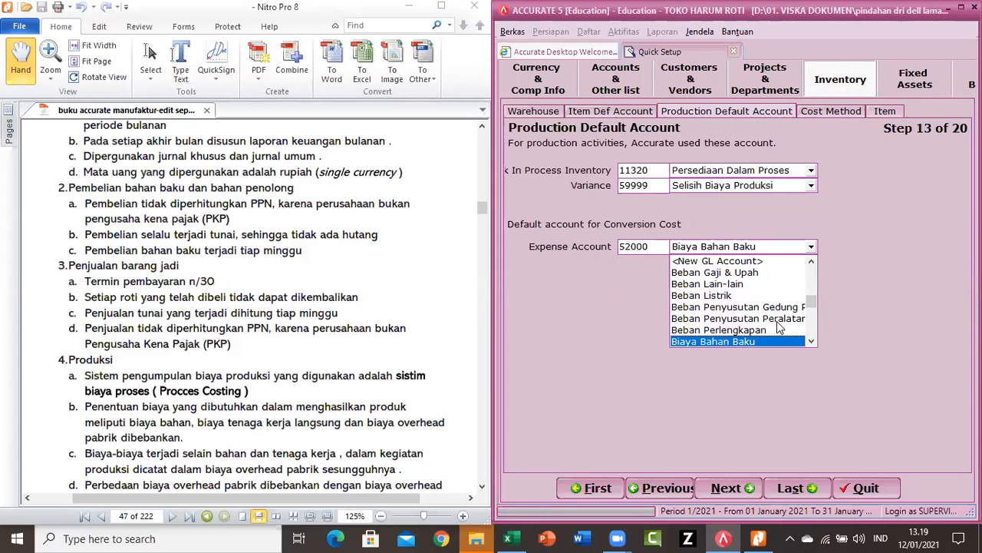
pyautogui.click(811, 342)
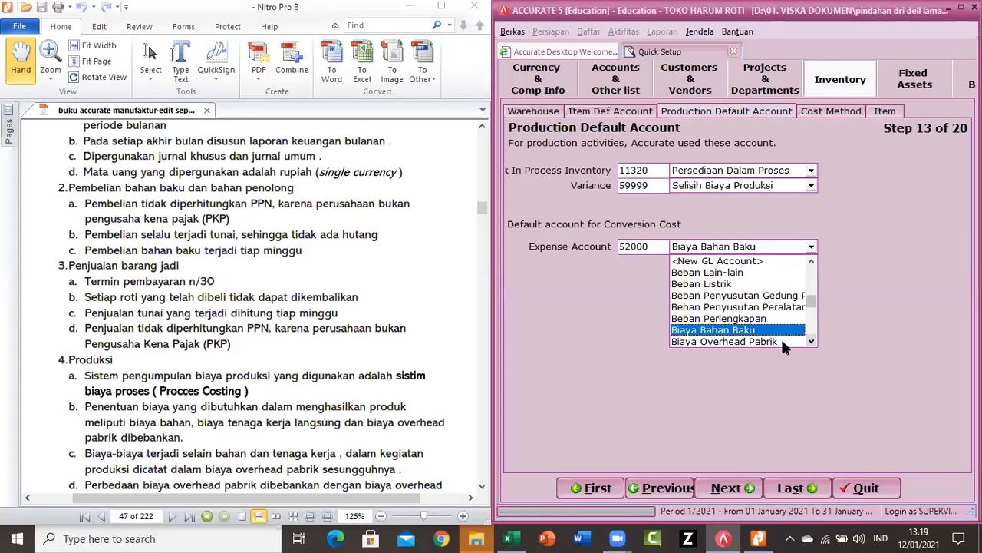
pyautogui.click(811, 342)
pyautogui.click(788, 342)
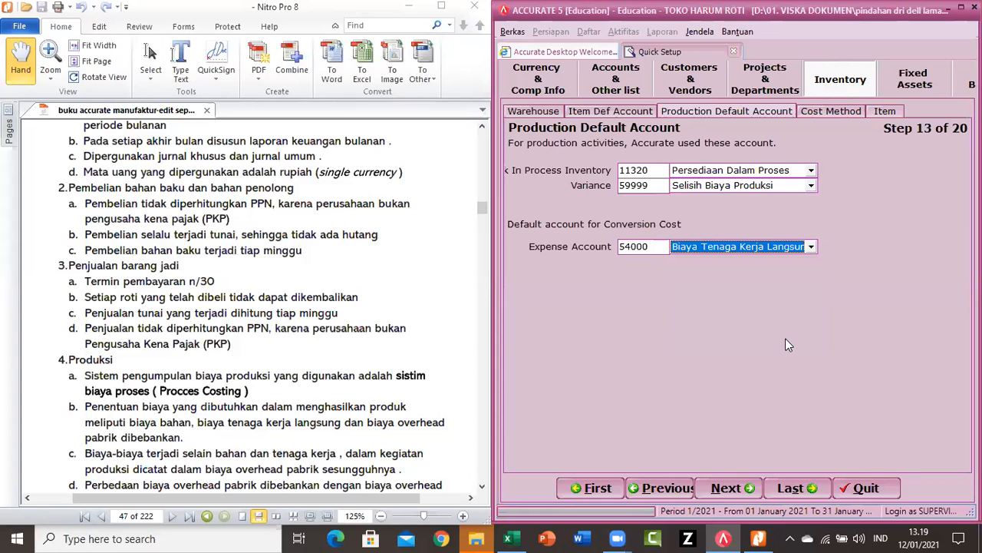
# - Advance past the costing method to the items information page, and switch to the Table 4 item list in Excel
pyautogui.click(725, 488)
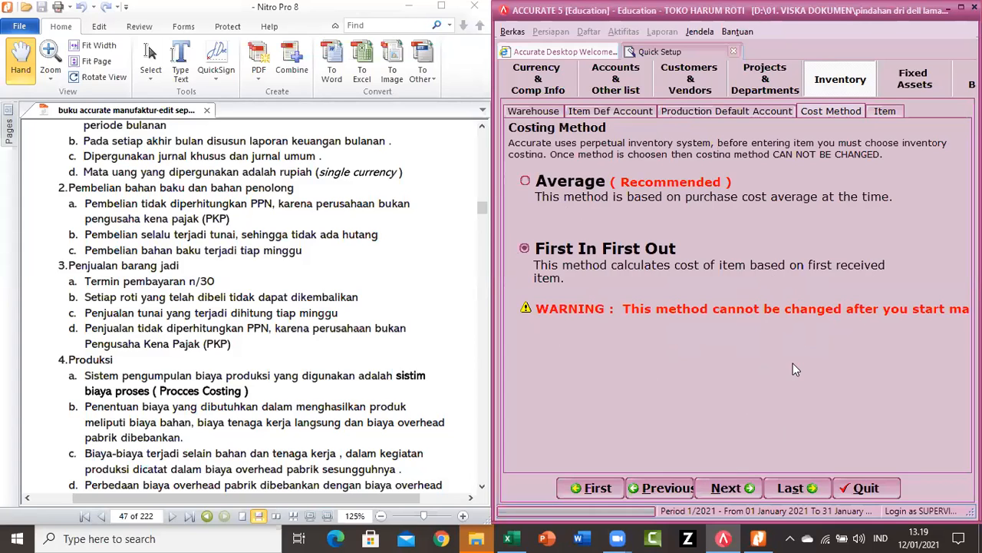
pyautogui.click(729, 492)
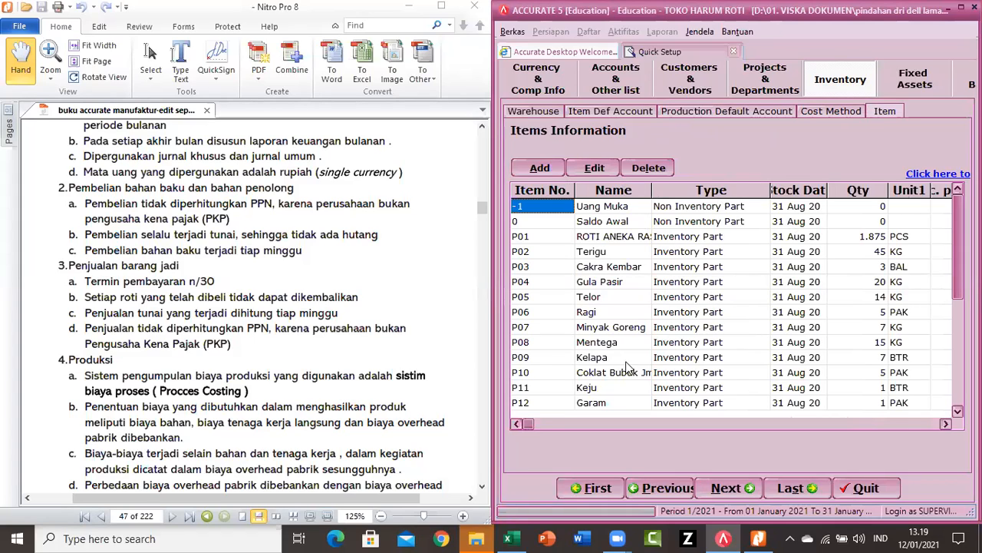
pyautogui.hotkey('alt', 'Tab')
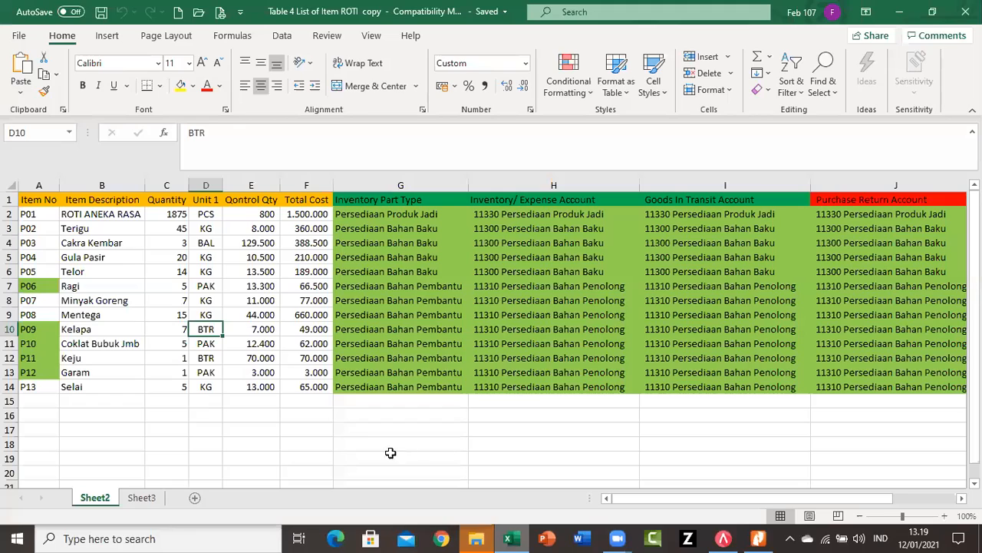
# - Go to the Item No header in cell A1 of Sheet2
pyautogui.click(365, 445)
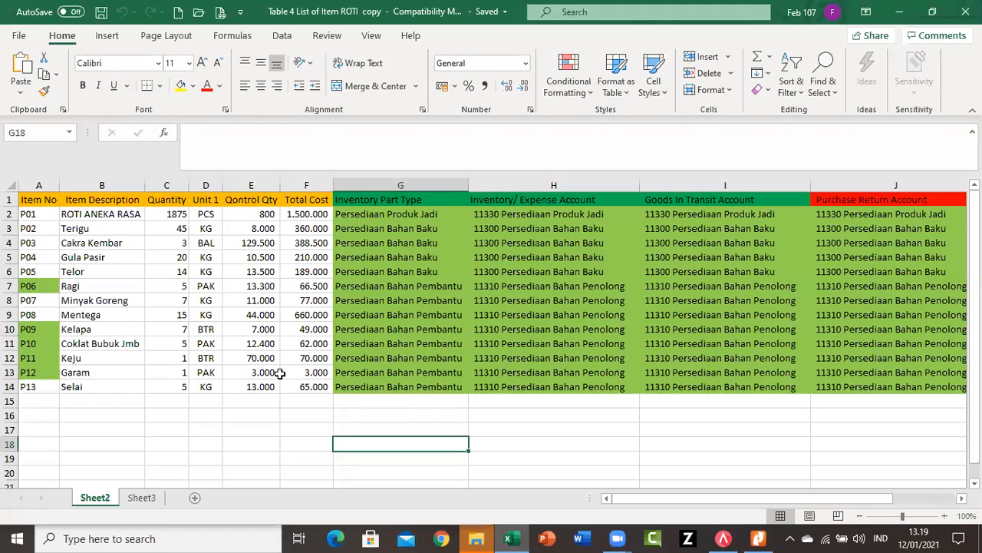
pyautogui.press('Left')
pyautogui.press('Left')
pyautogui.press('Left')
pyautogui.press('Left')
pyautogui.press('Left')
pyautogui.press('Left')
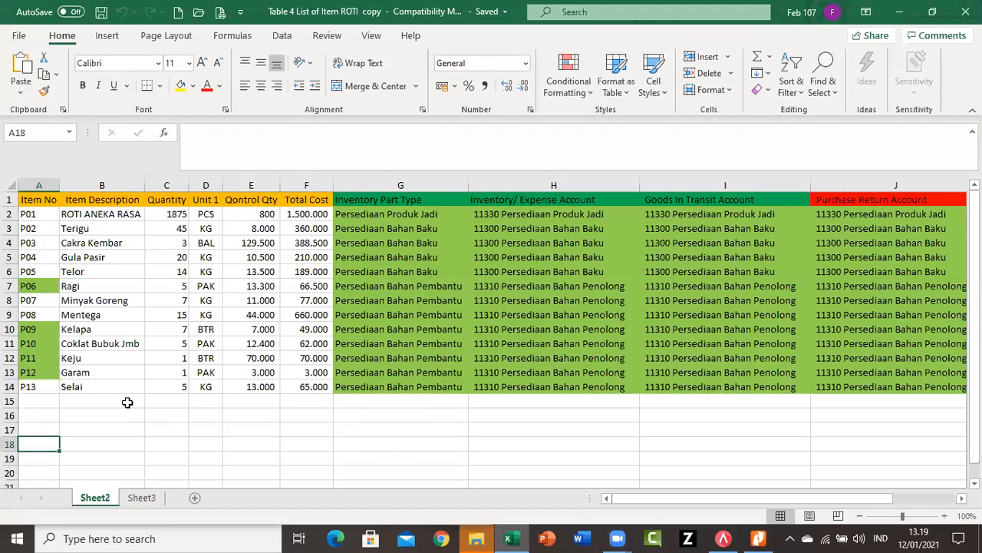
pyautogui.press('Up')
pyautogui.press('Up')
pyautogui.press('Up')
pyautogui.press('Up')
pyautogui.press('Up')
pyautogui.press('Up')
pyautogui.press('Up')
pyautogui.press('Up')
pyautogui.press('Up')
pyautogui.press('Up')
pyautogui.press('Up')
pyautogui.press('Up')
pyautogui.press('Up')
pyautogui.press('Up')
pyautogui.press('Up')
pyautogui.press('Up')
pyautogui.press('Up')
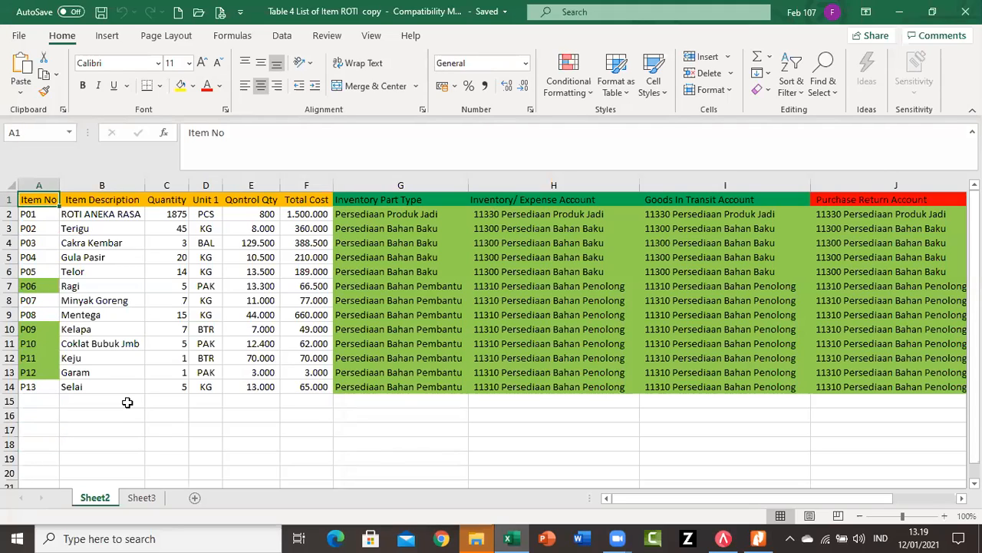
pyautogui.hotkey('alt', 'Tab')
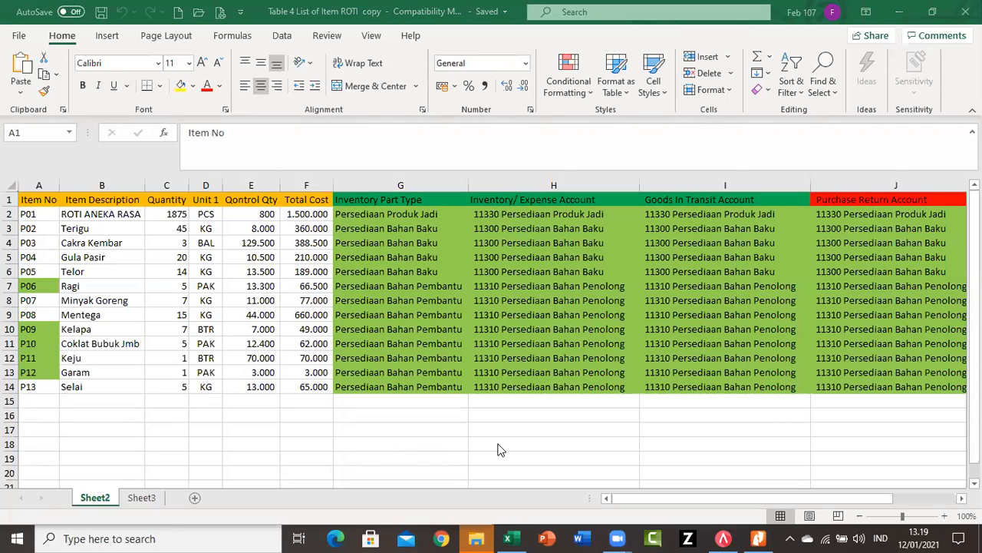
# - Examine the item list columns from Item No through Total Cost, with the sheet enlarged to 123%
pyautogui.click(34, 199)
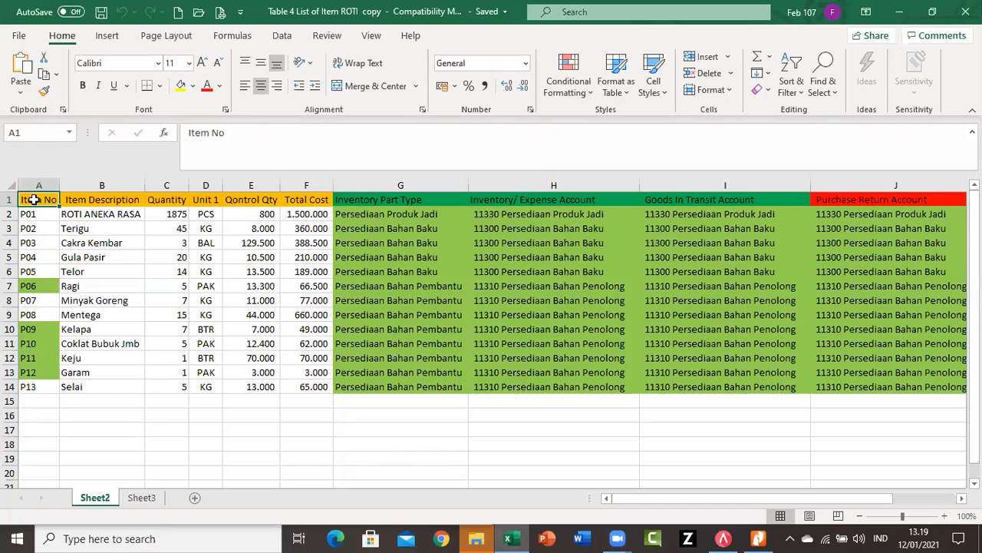
pyautogui.press('Right')
pyautogui.press('Right')
pyautogui.press('Right')
pyautogui.press('Right')
pyautogui.press('Right')
pyautogui.press('Down')
pyautogui.press('Down')
pyautogui.press('Down')
pyautogui.press('Down')
pyautogui.press('Down')
pyautogui.press('Down')
pyautogui.press('Down')
pyautogui.press('Down')
pyautogui.press('Down')
pyautogui.press('Down')
pyautogui.press('Down')
pyautogui.press('Down')
pyautogui.press('Down')
pyautogui.press('Down')
pyautogui.press('Down')
pyautogui.press('Down')
pyautogui.press('Up')
pyautogui.press('Up')
pyautogui.press('Up')
pyautogui.press('Up')
pyautogui.press('Up')
pyautogui.press('Up')
pyautogui.press('Up')
pyautogui.press('Up')
pyautogui.press('Up')
pyautogui.press('Up')
pyautogui.press('Up')
pyautogui.press('Up')
pyautogui.press('Up')
pyautogui.press('Up')
pyautogui.press('Up')
pyautogui.press('Up')
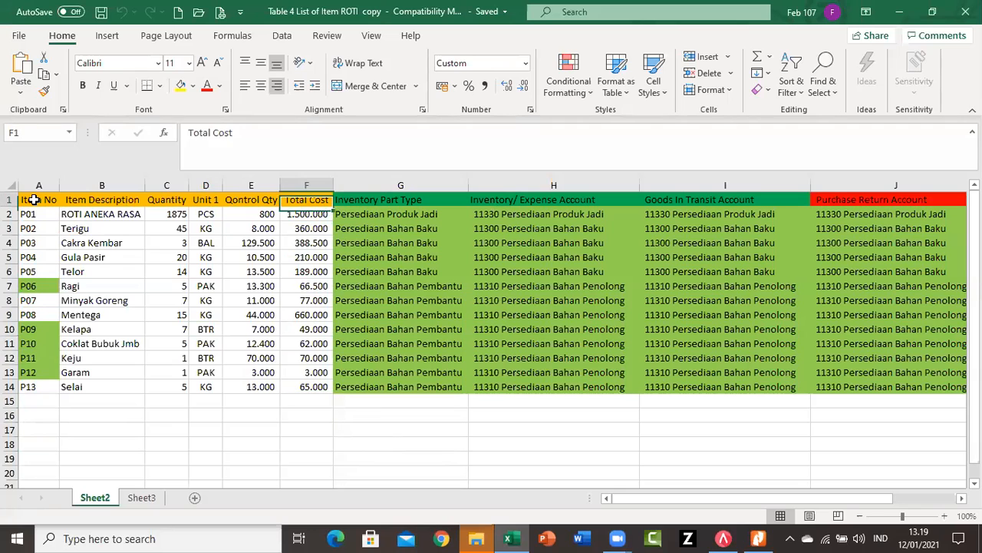
pyautogui.press('Left')
pyautogui.press('Left')
pyautogui.press('Left')
pyautogui.press('Left')
pyautogui.press('Left')
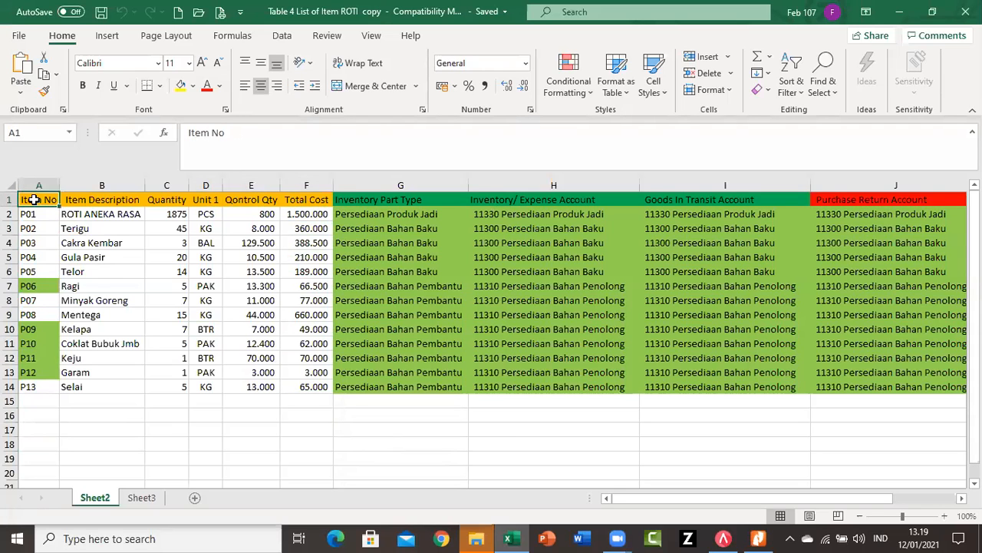
pyautogui.scroll(2, 34, 200)
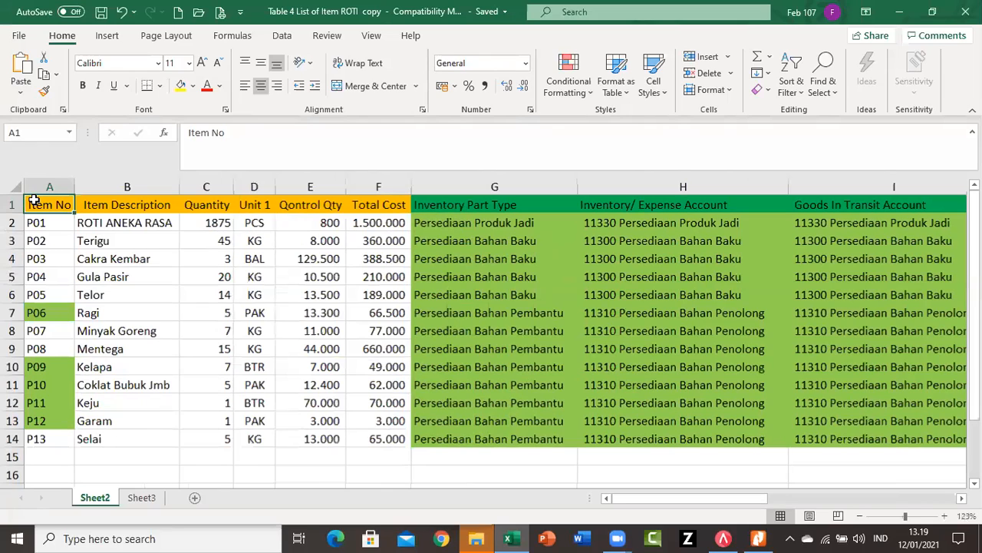
pyautogui.press('Right')
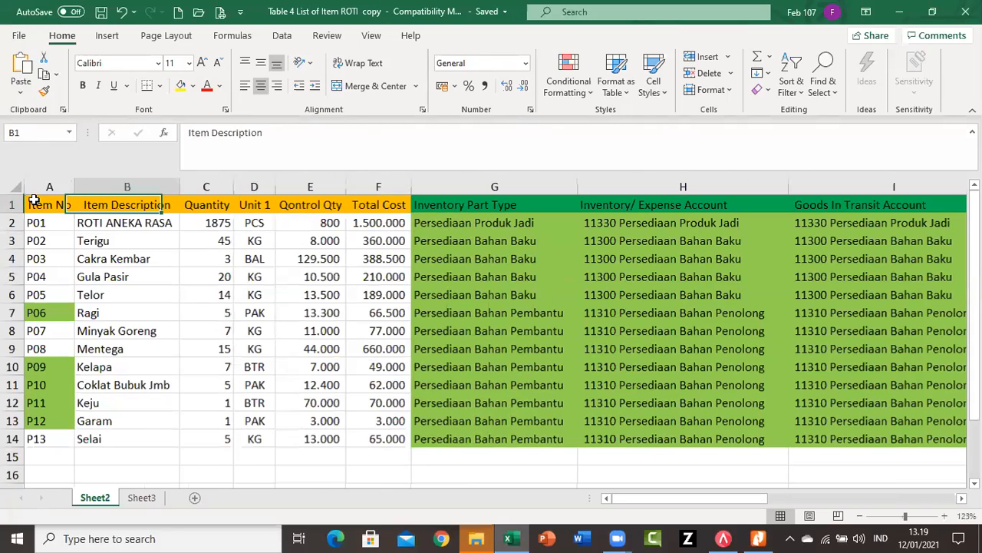
pyautogui.press('Right')
pyautogui.press('Right')
pyautogui.press('Right')
pyautogui.press('Right')
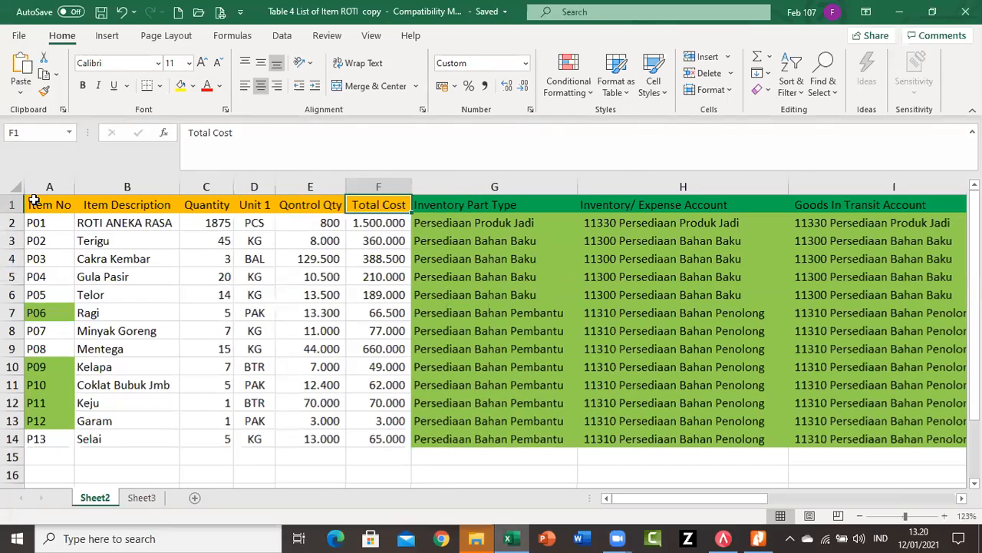
pyautogui.press('Down')
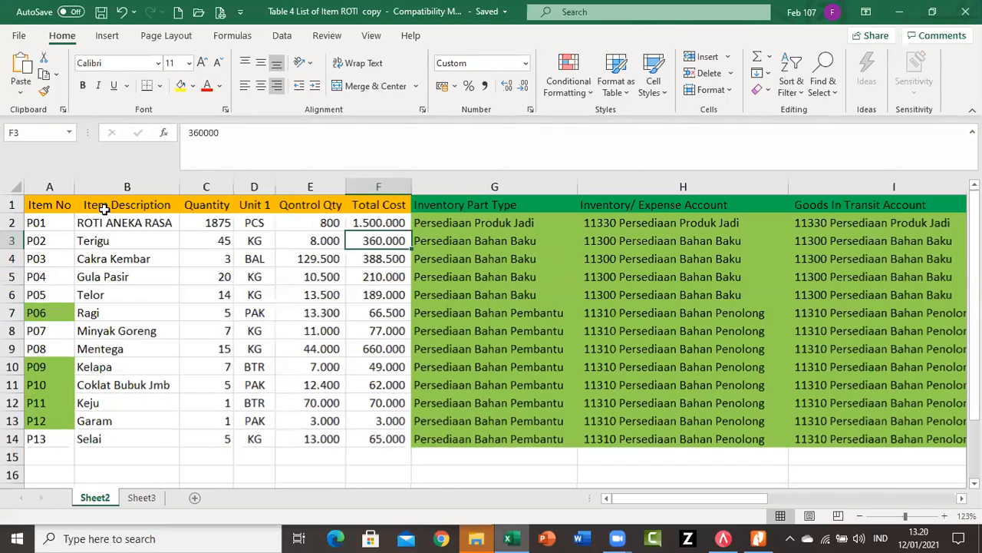
# - Read down the Item Description column, and return to the ROTI ANEKA RASA item
pyautogui.click(105, 207)
pyautogui.press('Down')
pyautogui.press('Down')
pyautogui.press('Down')
pyautogui.press('Down')
pyautogui.press('Down')
pyautogui.press('Down')
pyautogui.press('Down')
pyautogui.press('Down')
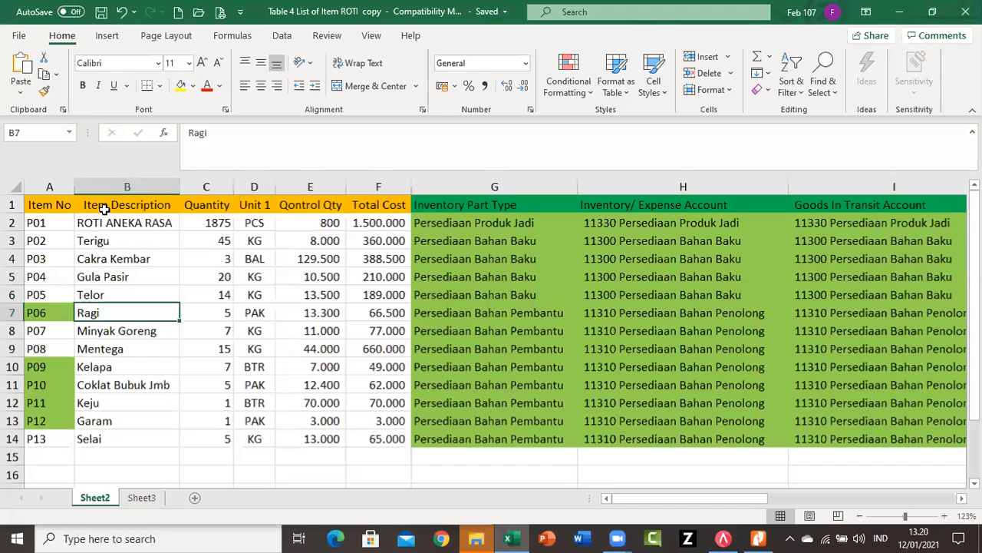
pyautogui.press('Down')
pyautogui.press('Down')
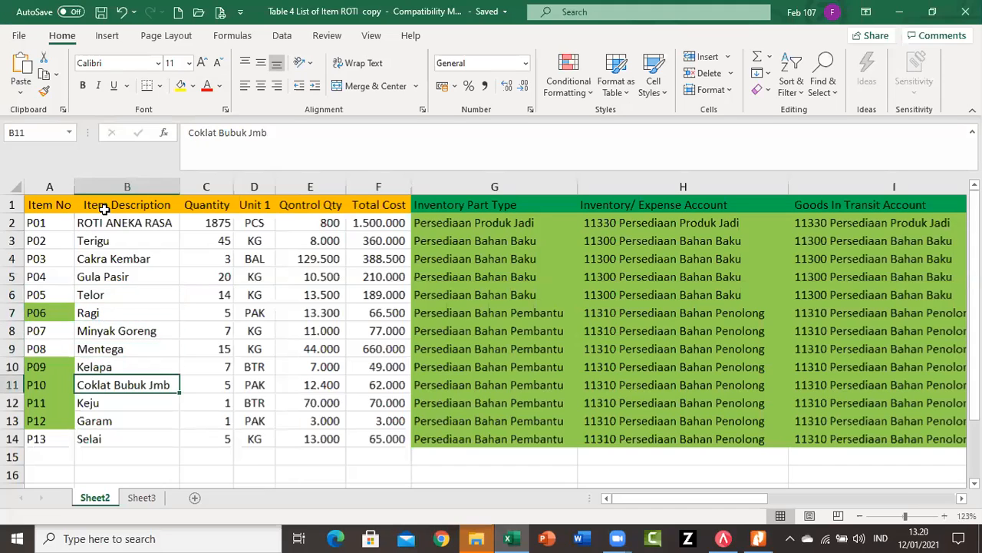
pyautogui.click(126, 223)
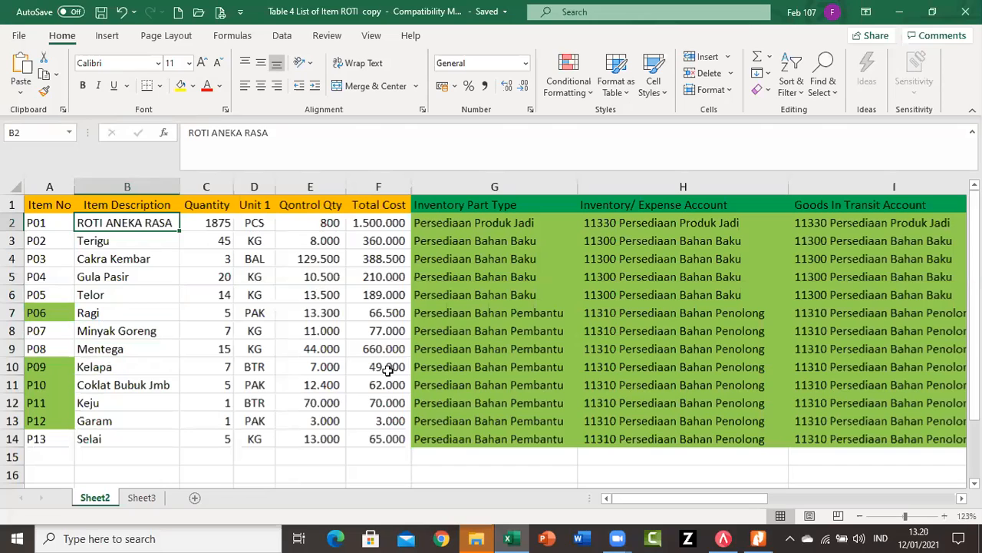
# - Examine the Inventory Part Type column, comparing the finished product, raw material and auxiliary material rows
pyautogui.hotkey('alt', 'Tab')
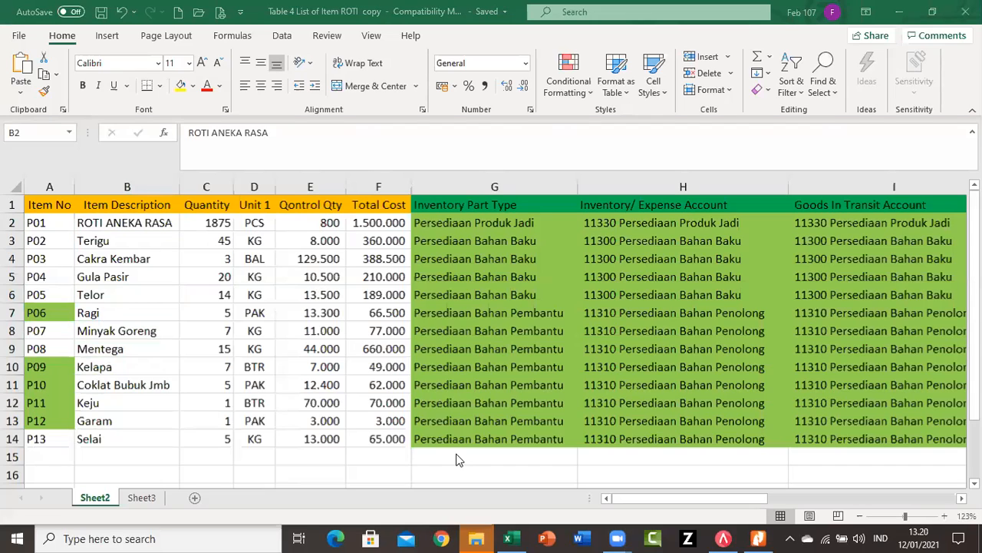
pyautogui.click(453, 206)
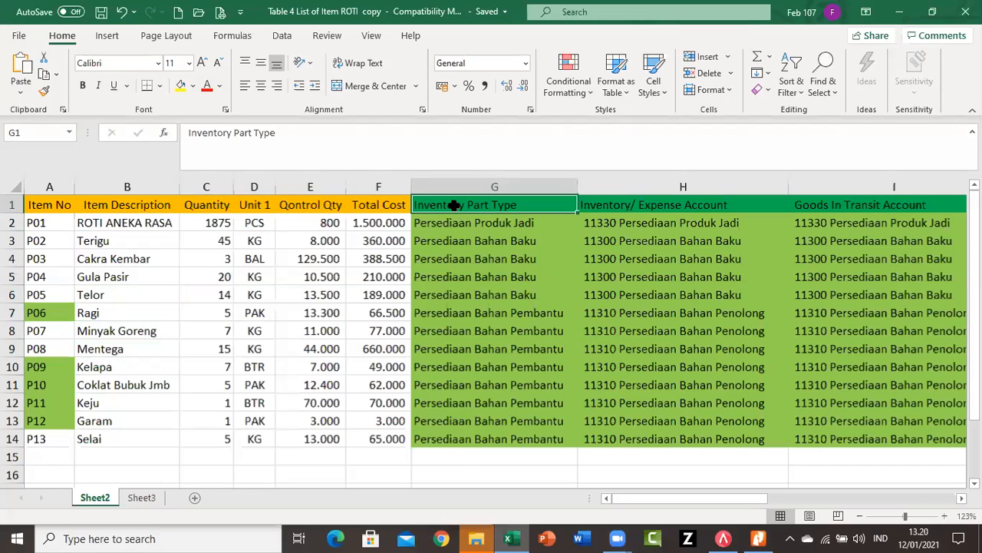
pyautogui.click(505, 226)
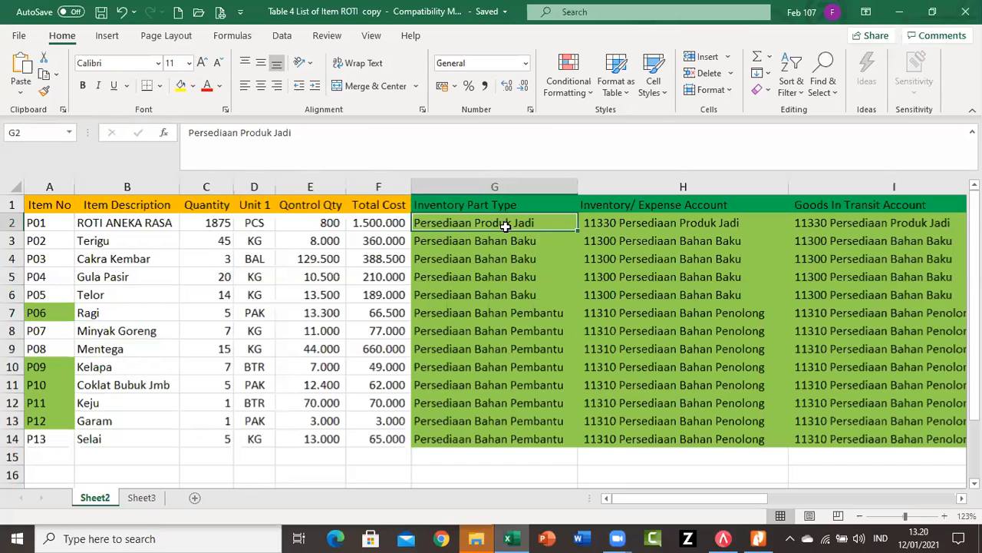
pyautogui.press('Down')
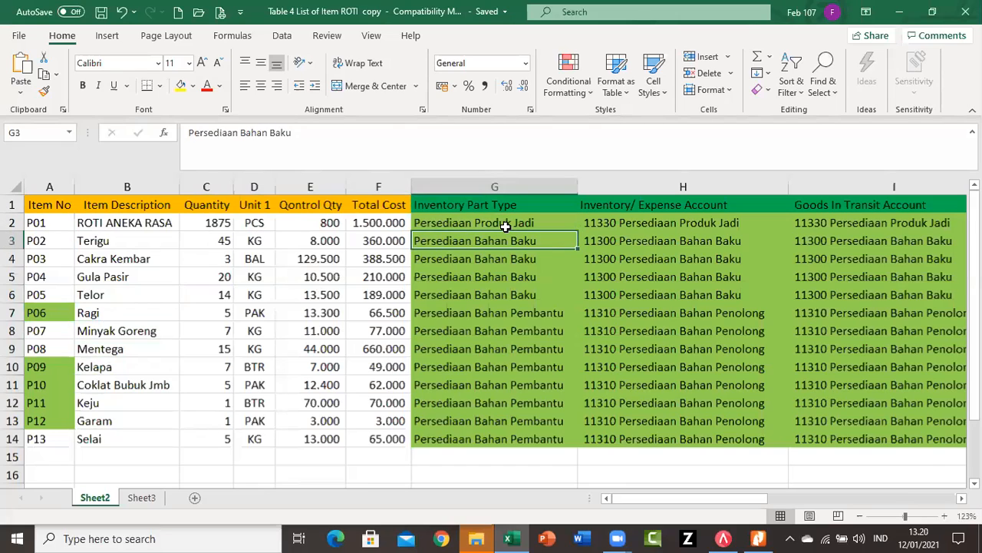
pyautogui.press('Down')
pyautogui.press('Down')
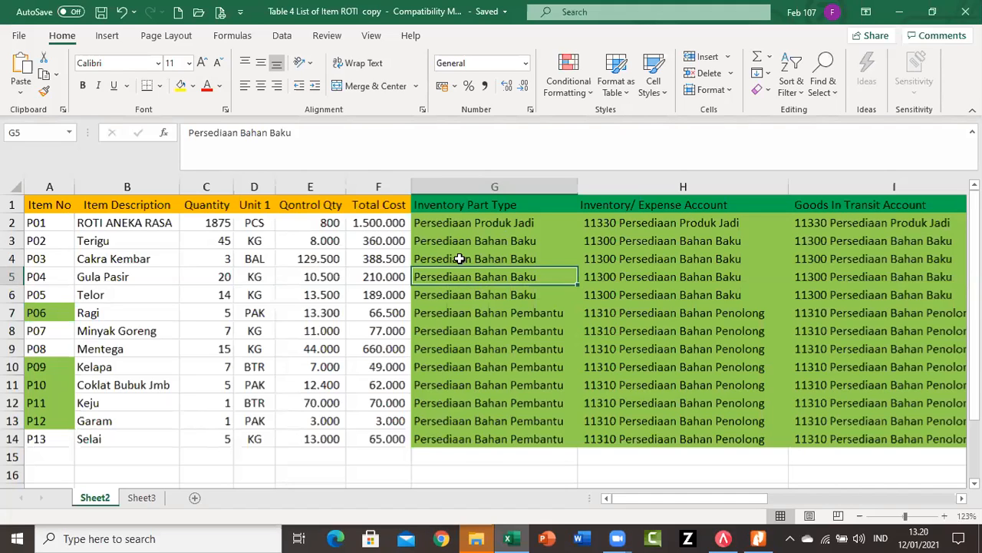
pyautogui.press('Down')
pyautogui.press('Down')
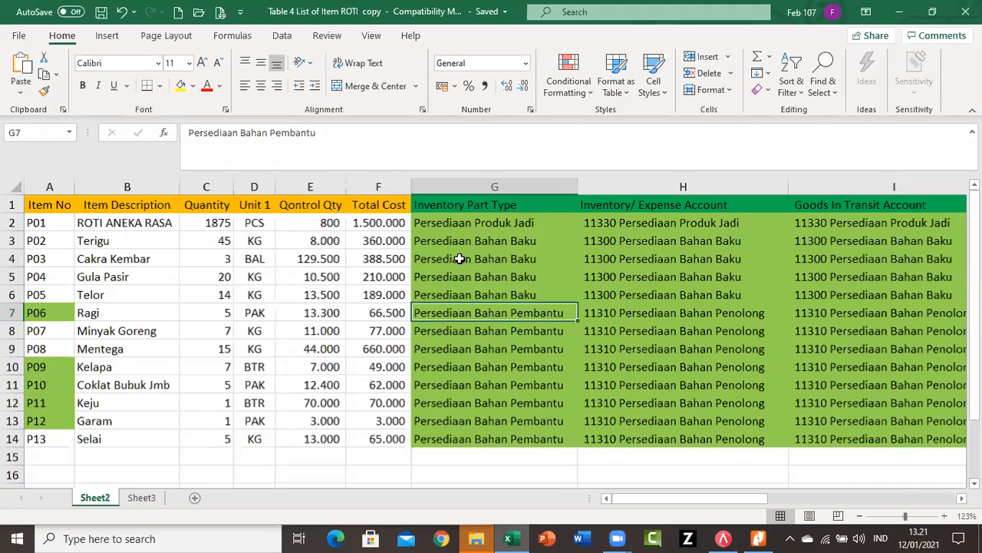
pyautogui.press('Up')
pyautogui.press('Up')
pyautogui.press('Up')
pyautogui.press('Up')
pyautogui.press('Up')
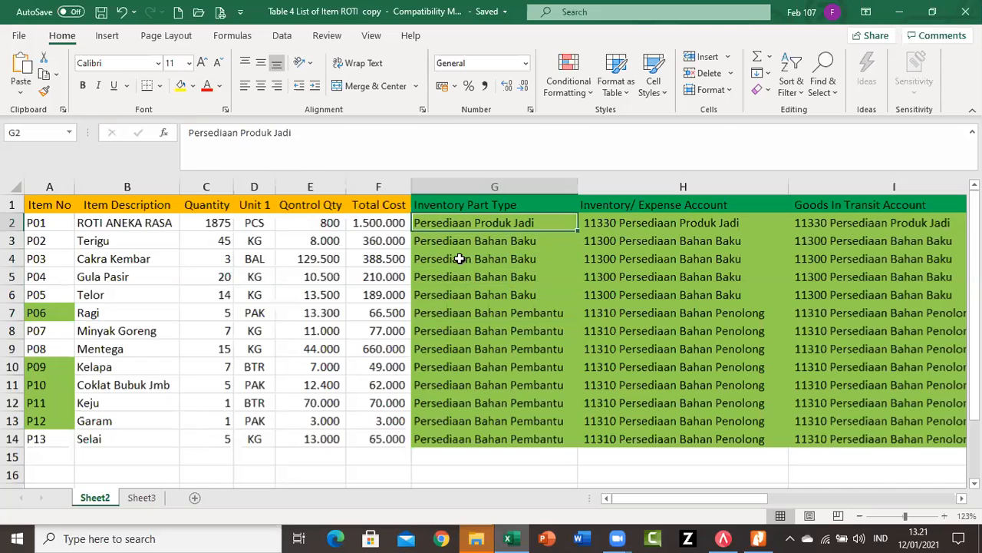
pyautogui.press('Down')
pyautogui.press('Down')
pyautogui.press('Down')
pyautogui.press('Down')
pyautogui.press('Down')
pyautogui.press('Down')
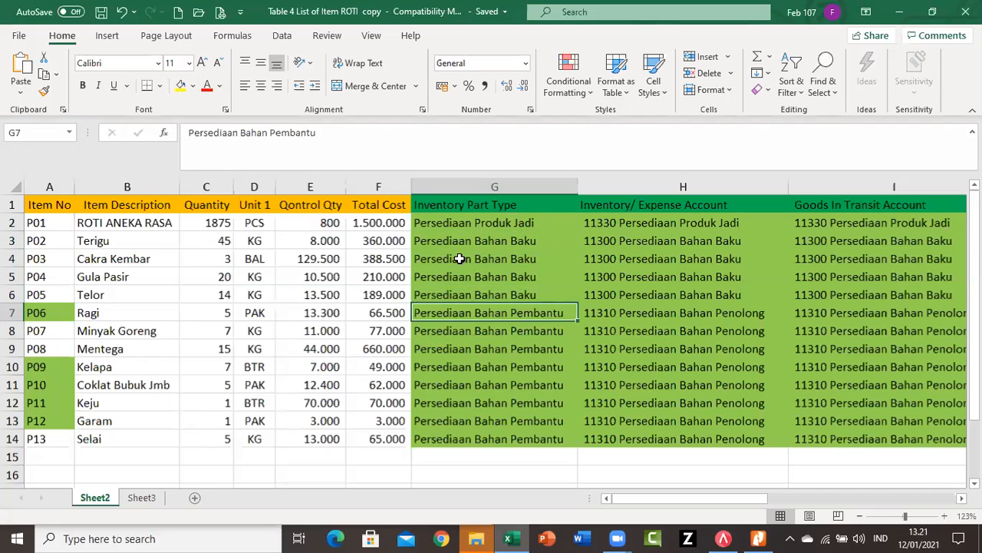
pyautogui.press('Up')
pyautogui.press('Up')
pyautogui.press('Up')
pyautogui.press('Down')
pyautogui.press('Down')
pyautogui.press('Down')
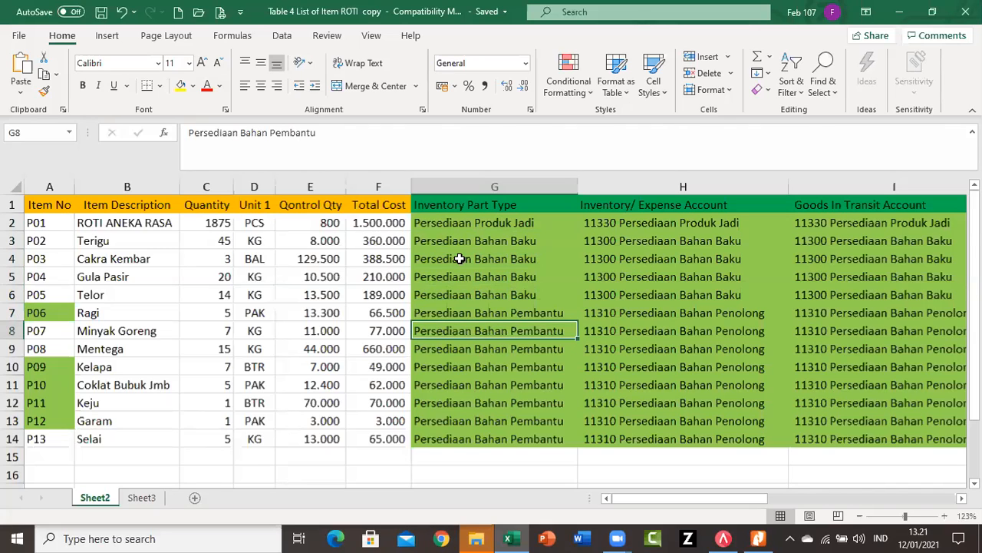
# - Review the Inventory/ Expense Account column from the Minyak Goreng row up to its header
pyautogui.press('Right')
pyautogui.hscroll(1, 459, 258)
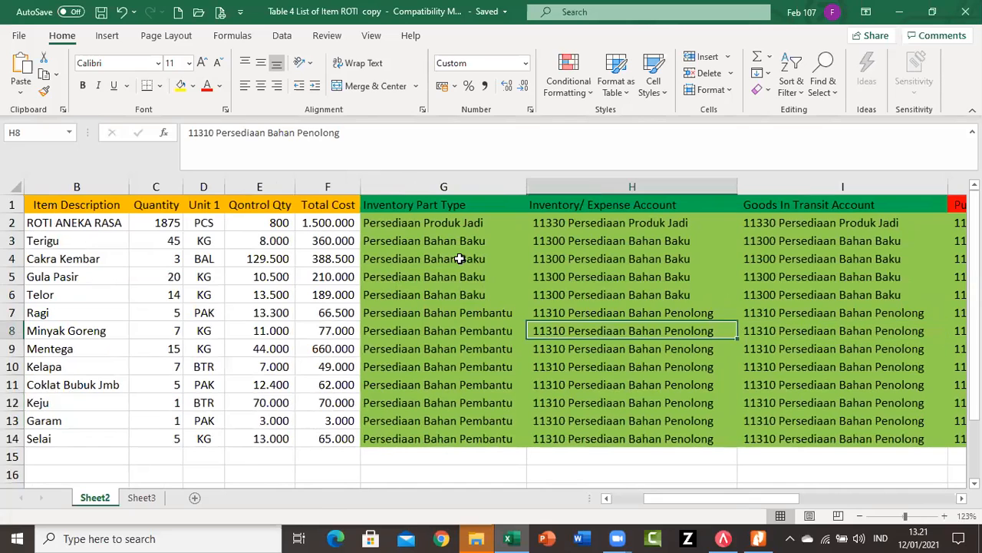
pyautogui.press('Up')
pyautogui.press('Up')
pyautogui.press('Up')
pyautogui.press('Up')
pyautogui.press('Up')
pyautogui.press('Up')
pyautogui.press('Up')
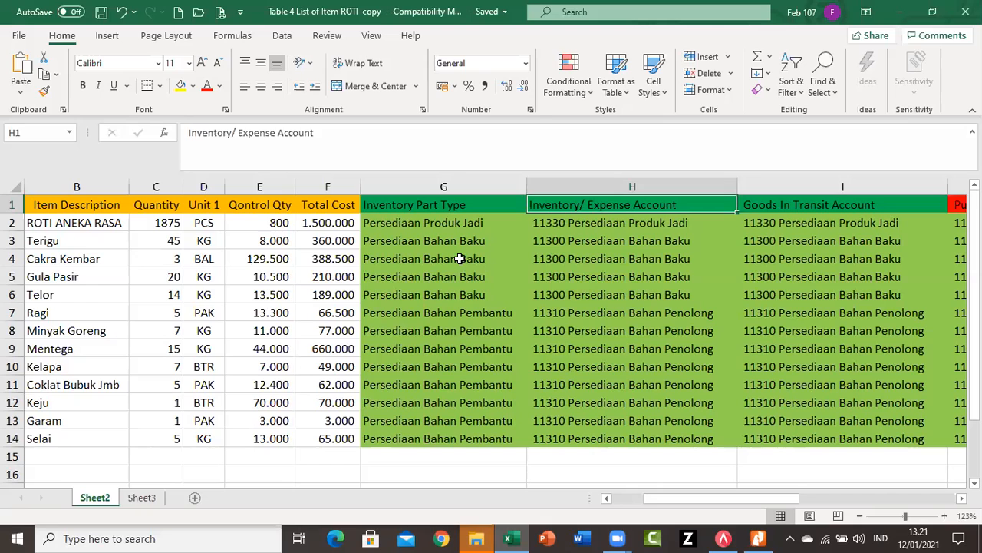
# - Compare the inventory part type with the inventory/expense account for the ROTI ANEKA RASA and Terigu rows
pyautogui.press('Left')
pyautogui.press('Left')
pyautogui.press('Down')
pyautogui.press('Right')
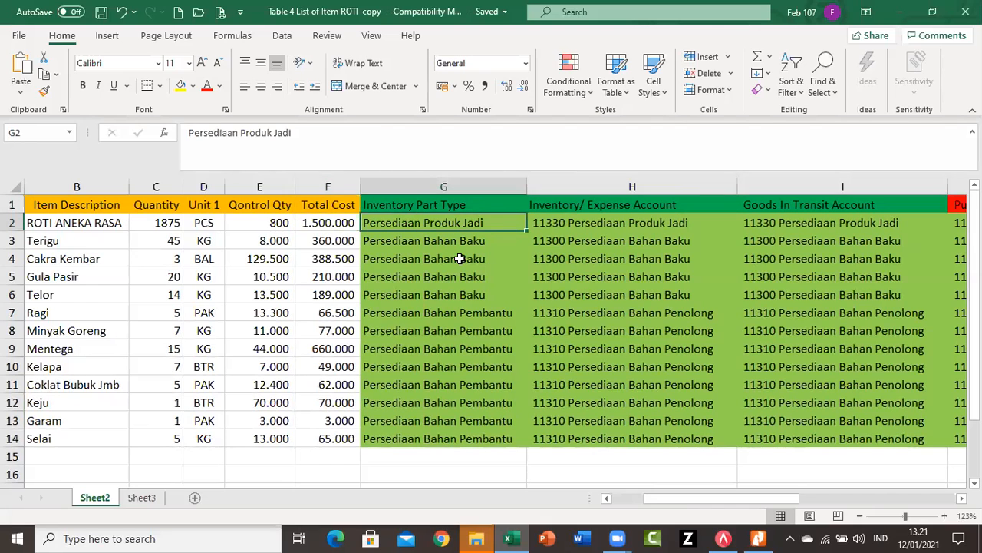
pyautogui.press('Right')
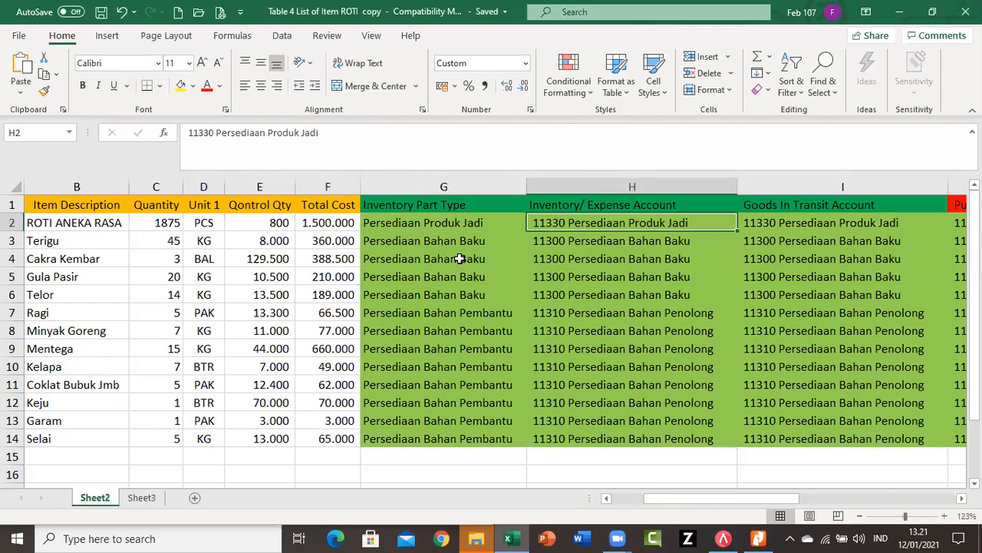
pyautogui.press('Down')
pyautogui.press('Left')
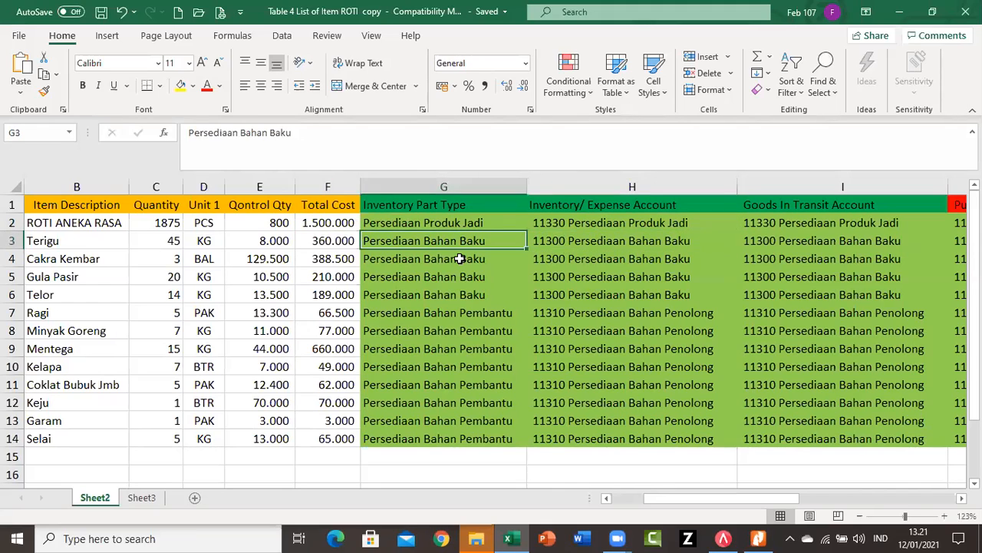
pyautogui.press('Right')
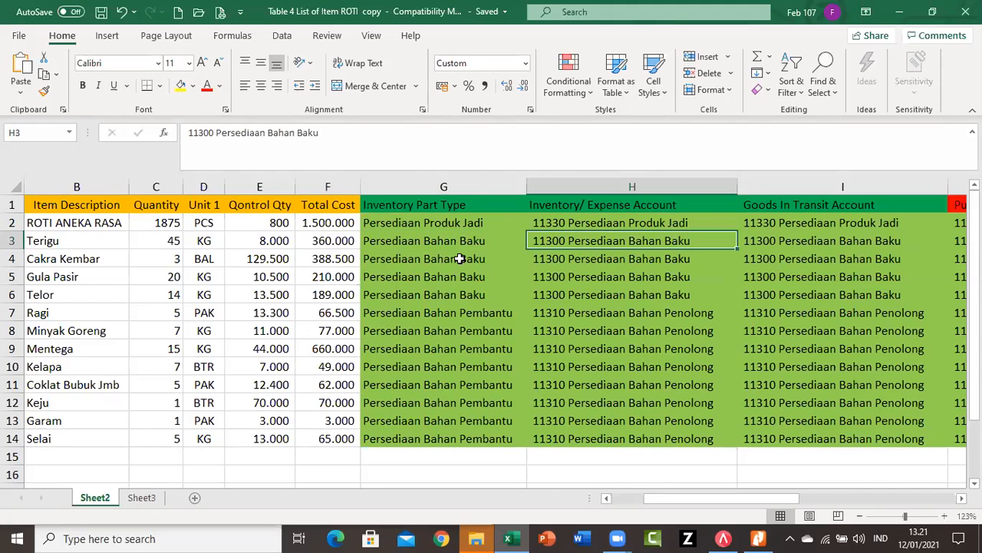
# - Follow the Inventory/ Expense Account column from the Terigu row down to the Ragi row
pyautogui.press('Down')
pyautogui.press('Down')
pyautogui.press('Down')
pyautogui.press('Down')
pyautogui.press('Left')
pyautogui.press('Right')
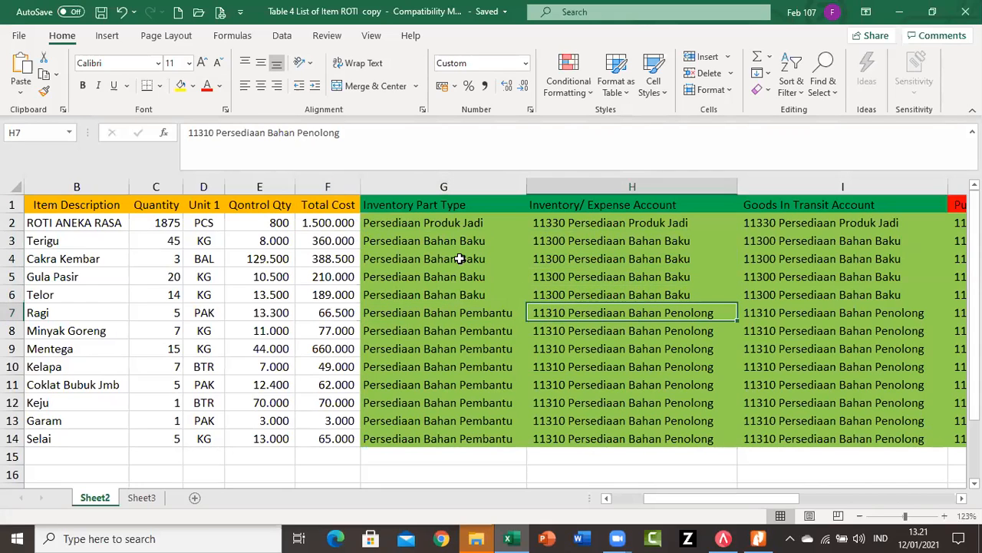
# - Check the Inventory/ Expense Account of the auxiliary material rows below Ragi, and return to the ROTI ANEKA RASA row
pyautogui.press('Down')
pyautogui.press('Down')
pyautogui.press('Up')
pyautogui.press('Up')
pyautogui.hotkey('ctrl', 'Up')
pyautogui.press('Down')
pyautogui.press('Down')
pyautogui.press('Up')
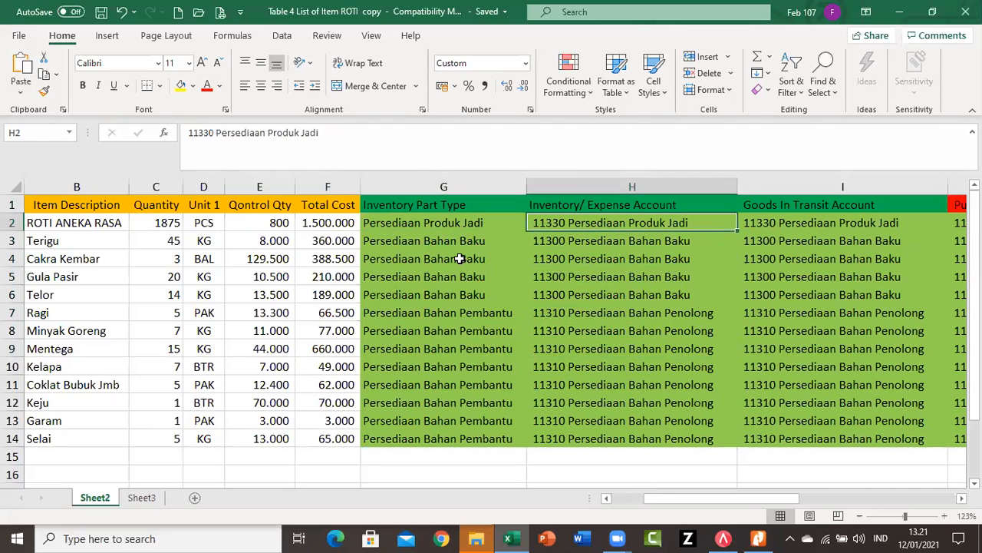
# - Examine the Inventory/ Expense Account of the raw material rows, ending back at the finished product row
pyautogui.press('Down')
pyautogui.press('Down')
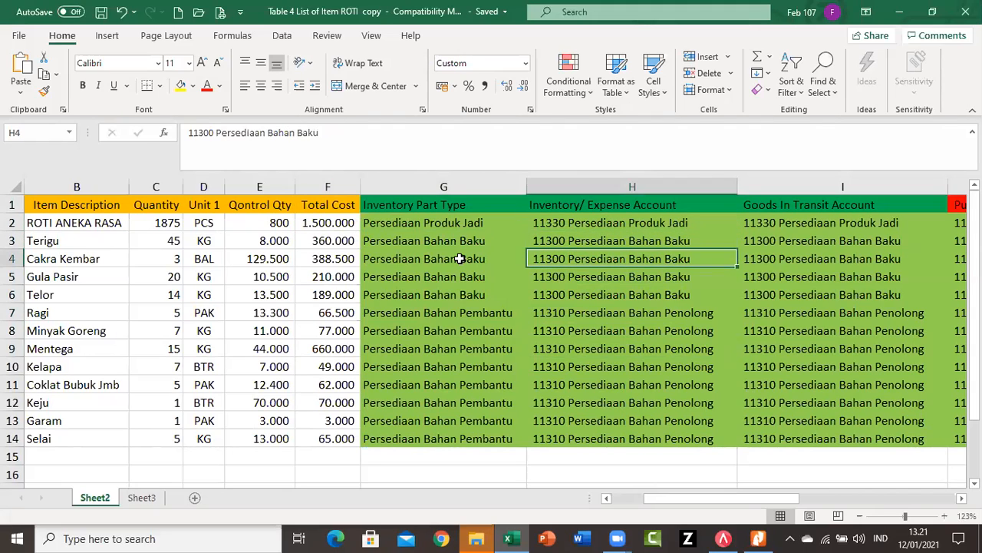
pyautogui.press('Up')
pyautogui.press('Down')
pyautogui.press('Down')
pyautogui.press('Down')
pyautogui.press('Down')
pyautogui.press('Down')
pyautogui.press('Up')
pyautogui.press('Up')
pyautogui.press('Up')
pyautogui.press('Up')
pyautogui.press('Up')
pyautogui.press('Up')
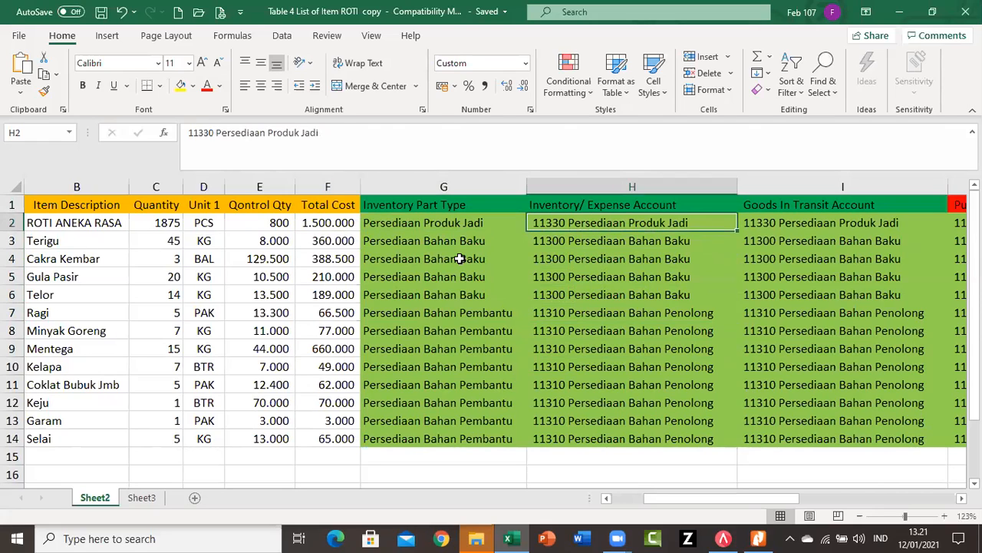
# - Recheck how the Inventory/ Expense Account differs between the ROTI ANEKA RASA row and the raw material rows
pyautogui.press('Down')
pyautogui.press('Down')
pyautogui.press('Down')
pyautogui.press('Down')
pyautogui.press('Down')
pyautogui.press('Up')
pyautogui.press('Up')
pyautogui.press('Up')
pyautogui.press('Up')
pyautogui.press('Up')
pyautogui.press('Down')
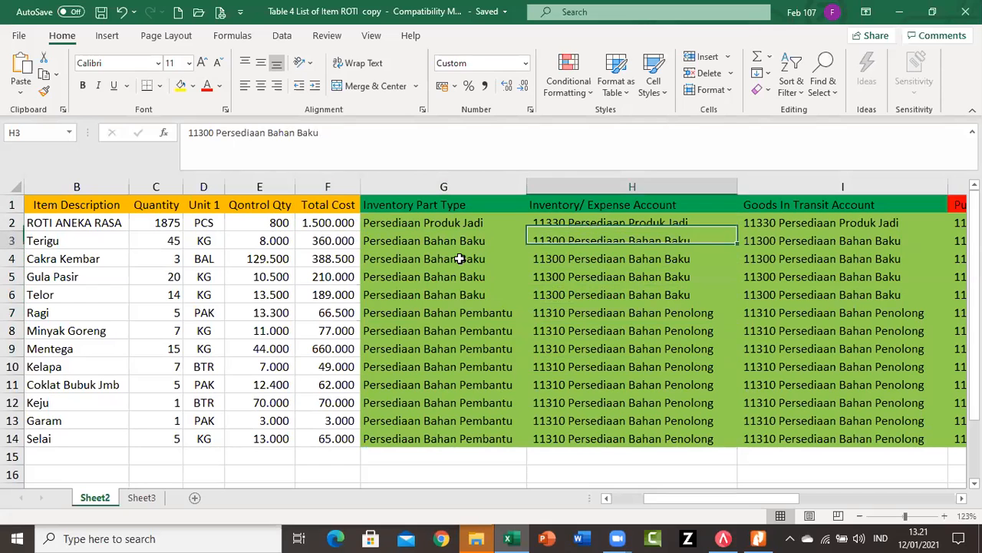
# - Review the remaining Inventory/ Expense Account rows down to the auxiliary materials, and go to the Goods In Transit Account header
pyautogui.press('Down')
pyautogui.press('Down')
pyautogui.press('Down')
pyautogui.press('Down')
pyautogui.press('Down')
pyautogui.press('Down')
pyautogui.press('Down')
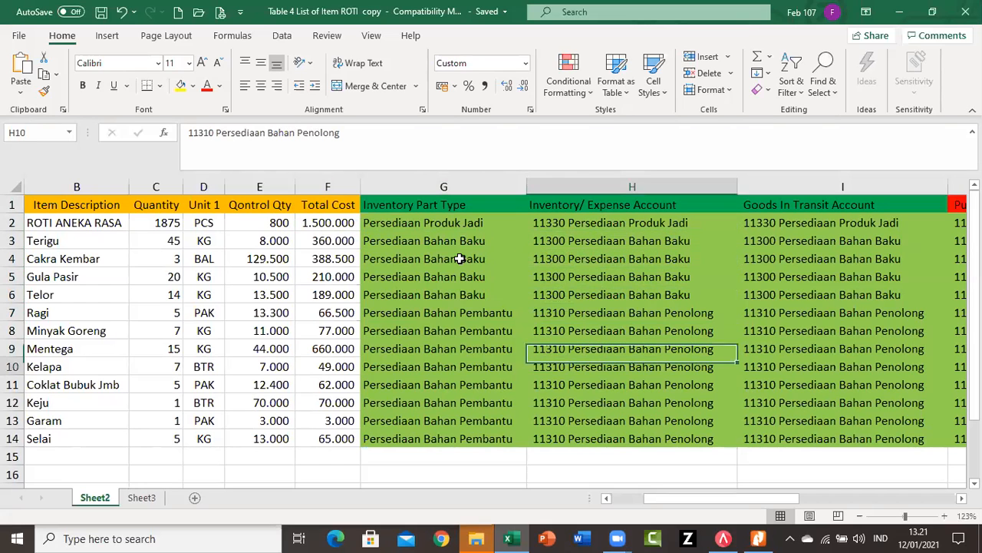
pyautogui.press('Right')
pyautogui.press('Right')
pyautogui.press('Left')
pyautogui.press('Left')
pyautogui.press('Up')
pyautogui.hotkey('ctrl', 'Up')
pyautogui.press('Right')
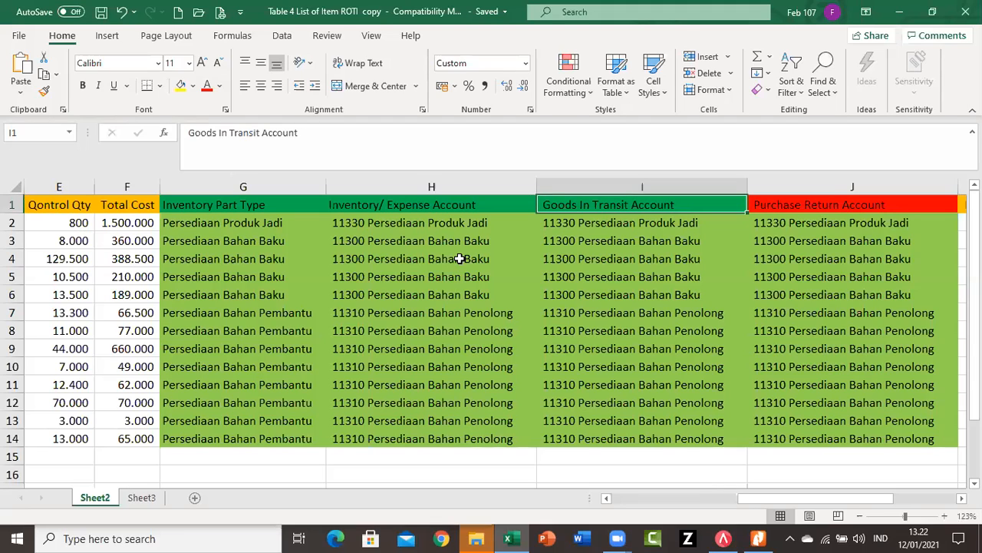
# - Read down the Goods In Transit Account column to the Mentega row and compare it with the Inventory/ Expense Account
pyautogui.press('Down')
pyautogui.press('Down')
pyautogui.press('Down')
pyautogui.press('Down')
pyautogui.press('Down')
pyautogui.press('Down')
pyautogui.press('Down')
pyautogui.press('Down')
pyautogui.press('Left')
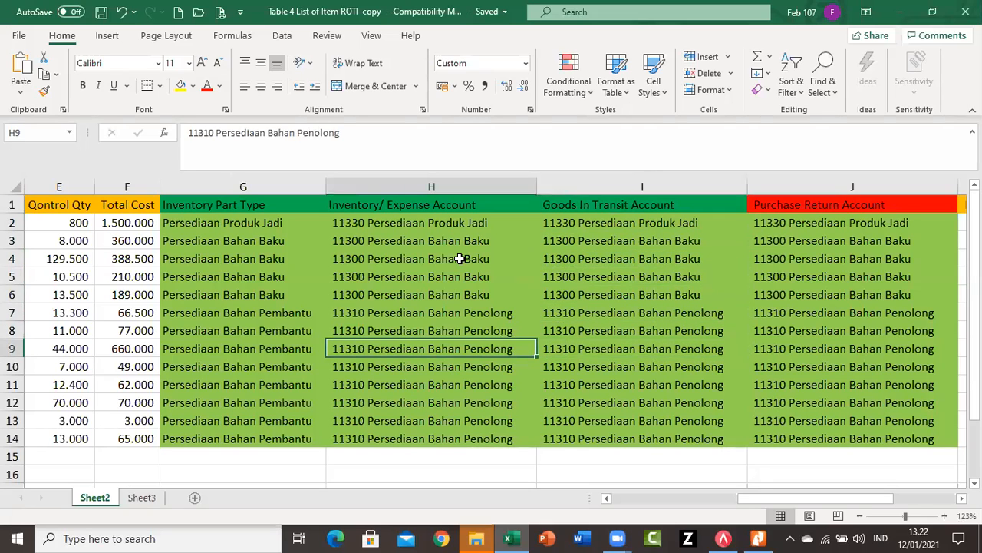
# - Review the Inventory/ Expense Account column from the Mentega row up to the finished product row
pyautogui.press('Up')
pyautogui.press('Up')
pyautogui.press('Up')
pyautogui.press('Up')
pyautogui.press('Up')
pyautogui.press('Up')
pyautogui.press('Up')
pyautogui.press('Up')
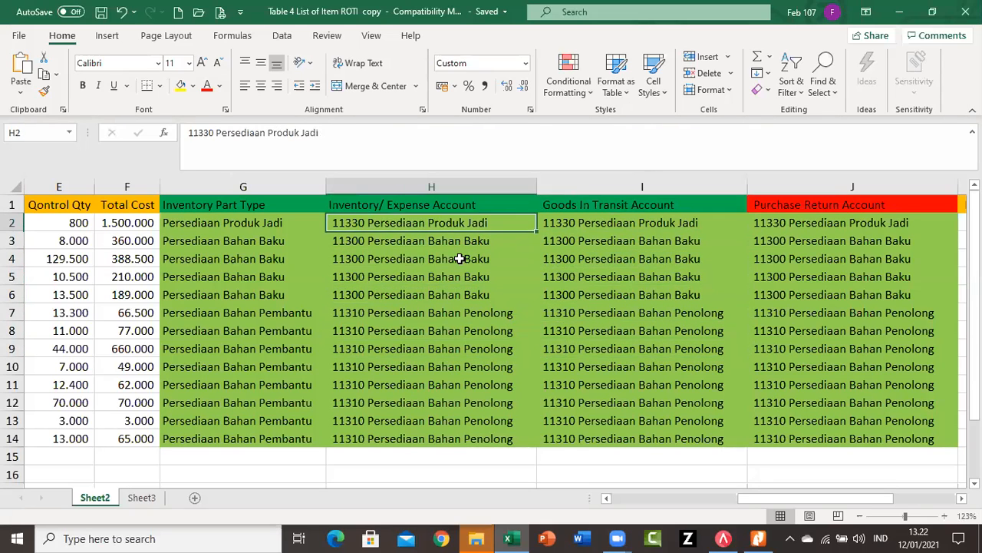
# - Read the Purchase Return Account column from its header down to the last item row
pyautogui.press('Right')
pyautogui.press('Right')
pyautogui.press('Right')
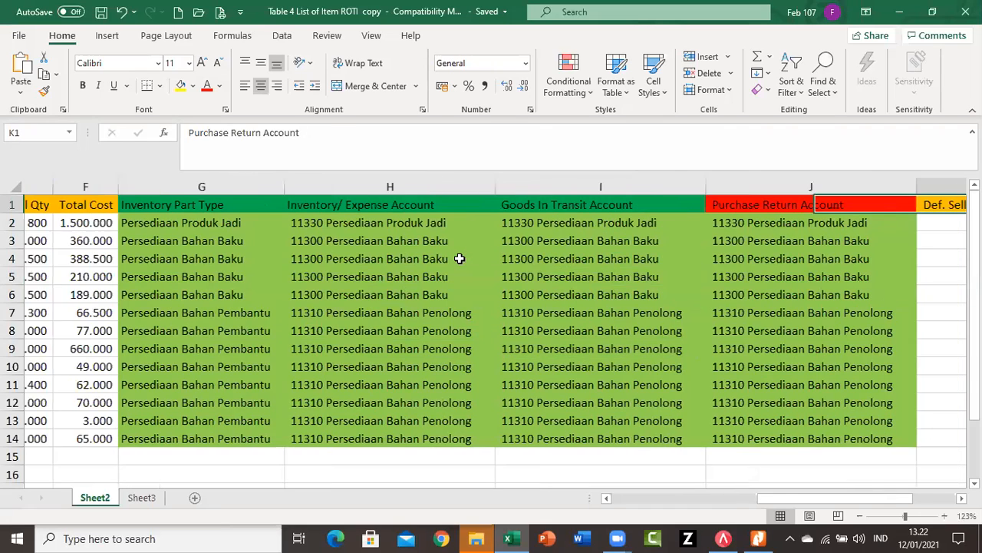
pyautogui.press('Left')
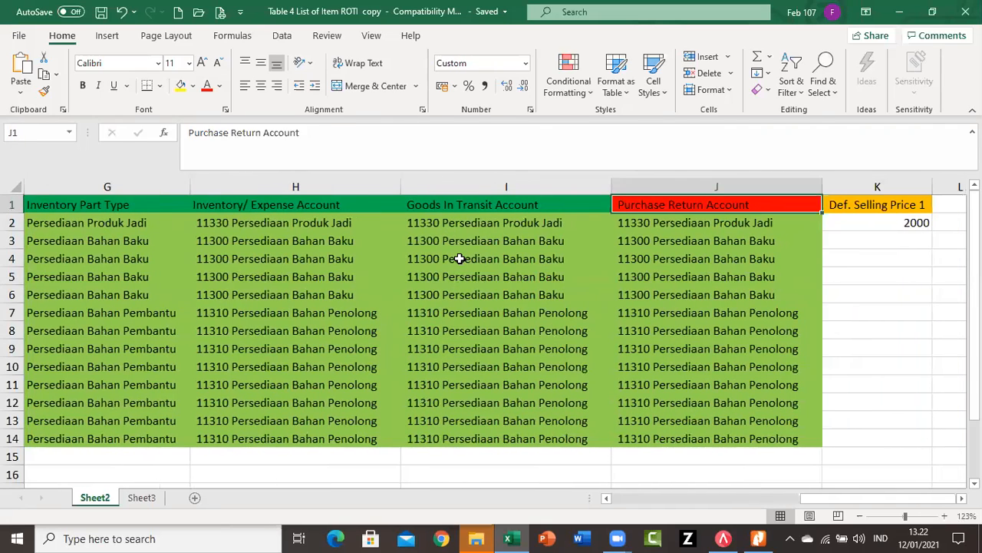
pyautogui.press('Down')
pyautogui.press('Down')
pyautogui.press('Down')
pyautogui.press('Down')
pyautogui.press('Down')
pyautogui.press('Down')
pyautogui.press('Down')
pyautogui.press('Down')
pyautogui.press('Down')
pyautogui.press('Down')
pyautogui.press('Down')
pyautogui.press('Down')
pyautogui.press('Down')
pyautogui.press('Down')
pyautogui.press('Up')
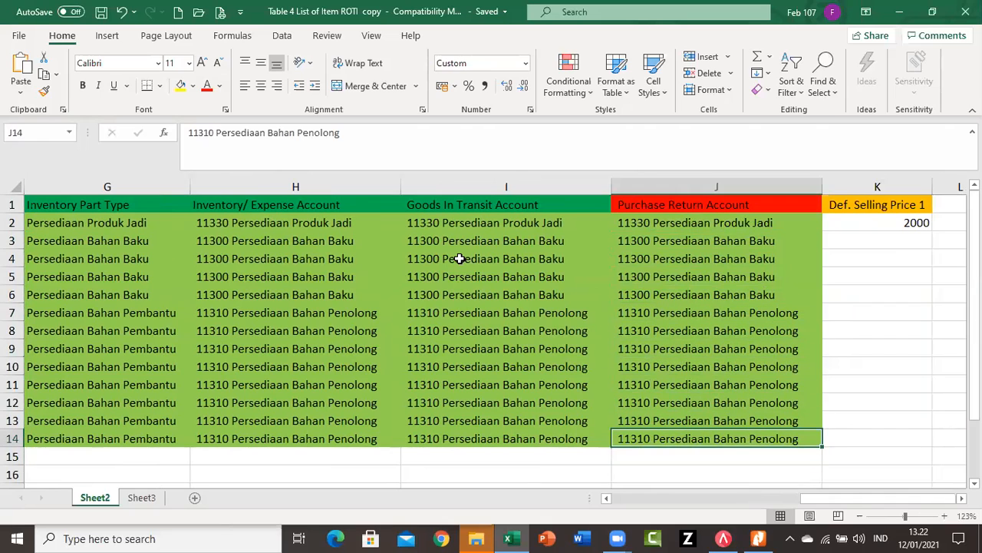
# - Review the Purchase Return Account column from the last item row back up to the Terigu row
pyautogui.press('Up')
pyautogui.press('Up')
pyautogui.press('Up')
pyautogui.press('Up')
pyautogui.press('Up')
pyautogui.press('Up')
pyautogui.press('Up')
pyautogui.press('Up')
pyautogui.press('Up')
pyautogui.press('Up')
pyautogui.press('Up')
pyautogui.press('Up')
pyautogui.press('Up')
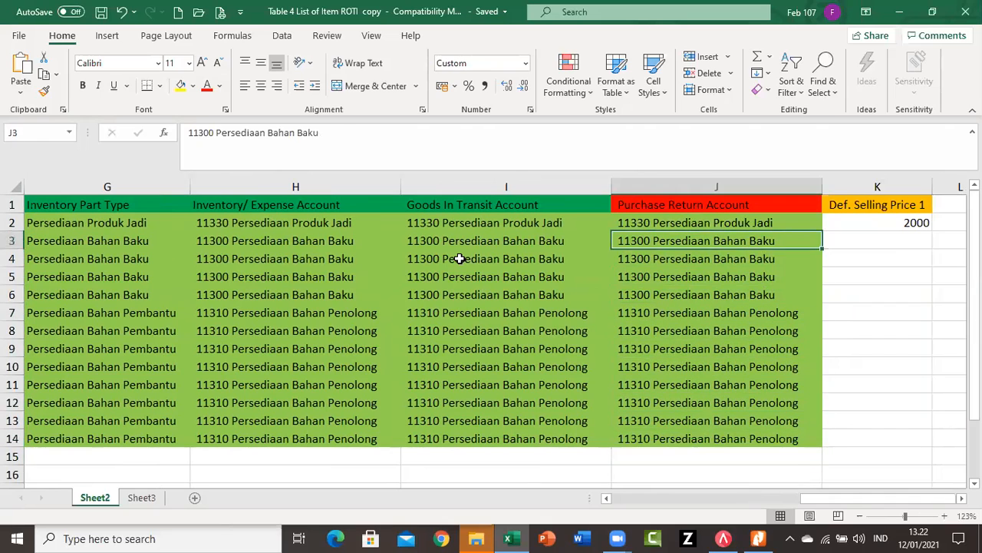
# - Examine the Def. Selling Price 1 column and its entry for ROTI ANEKA RASA
pyautogui.press('Right')
pyautogui.press('Right')
pyautogui.press('Left')
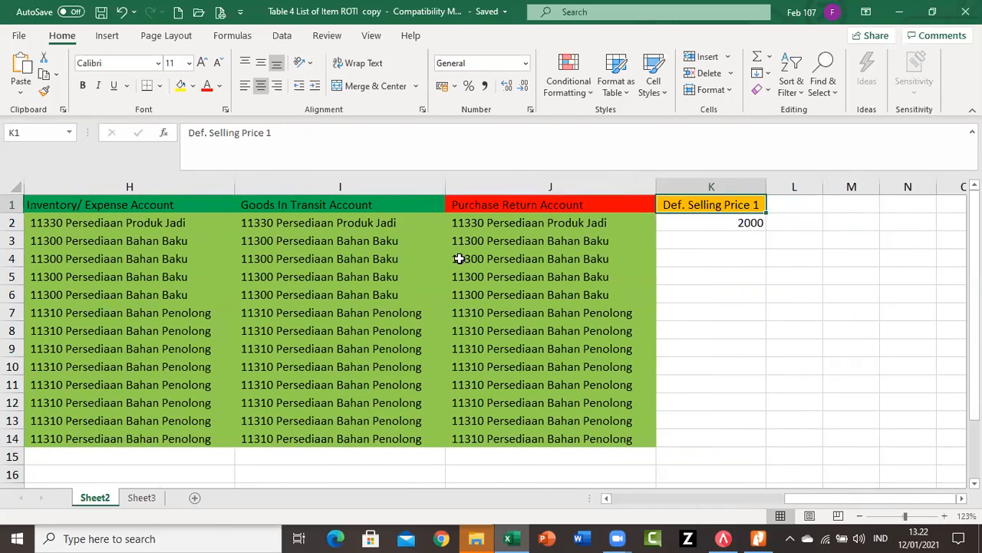
pyautogui.press('Down')
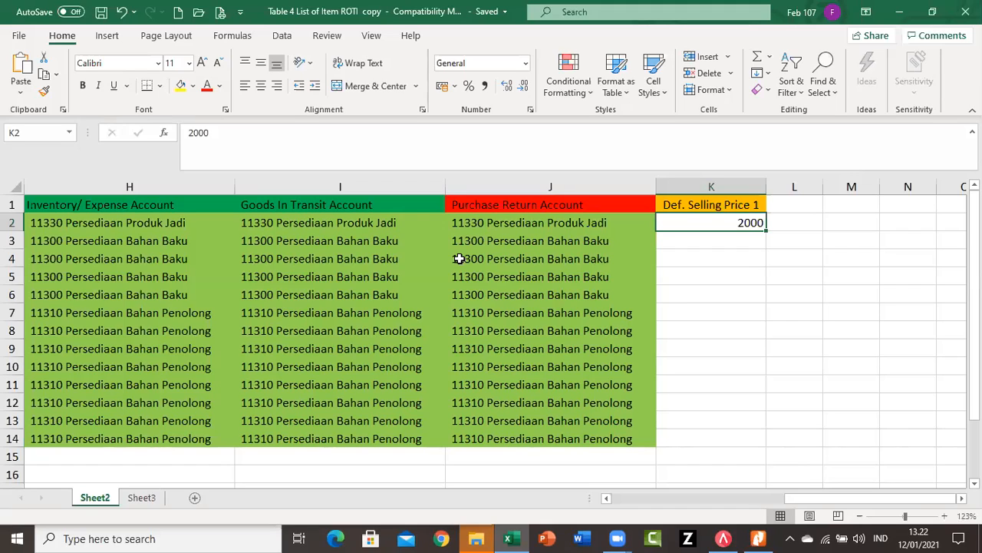
# - Trace the ROTI ANEKA RASA row back from its selling price to its item description and quantity
pyautogui.press('Left')
pyautogui.press('Left')
pyautogui.press('Left')
pyautogui.press('Left')
pyautogui.press('Left')
pyautogui.press('Left')
pyautogui.press('Left')
pyautogui.press('Left')
pyautogui.press('Left')
pyautogui.press('Left')
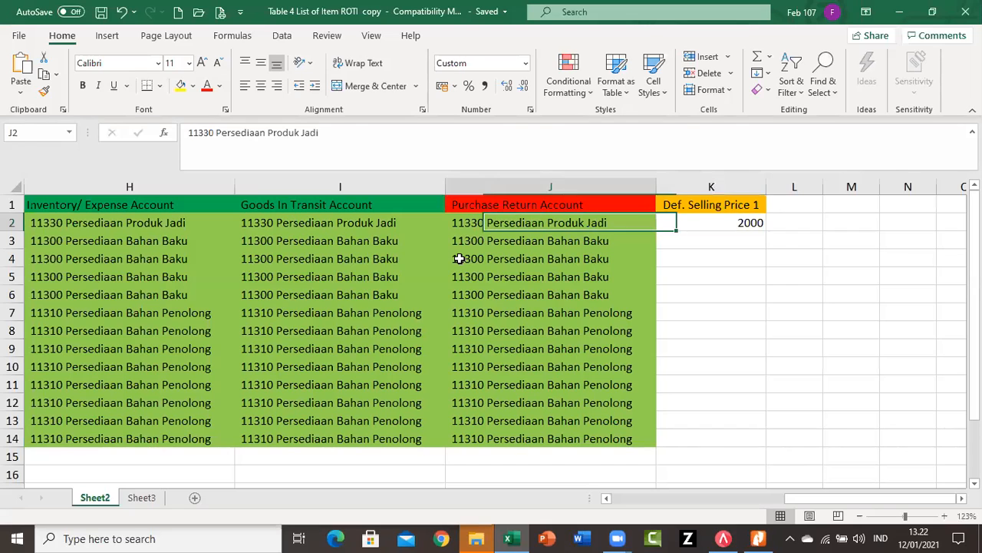
pyautogui.press('Right')
pyautogui.press('Right')
pyautogui.press('Right')
pyautogui.press('Right')
pyautogui.press('Right')
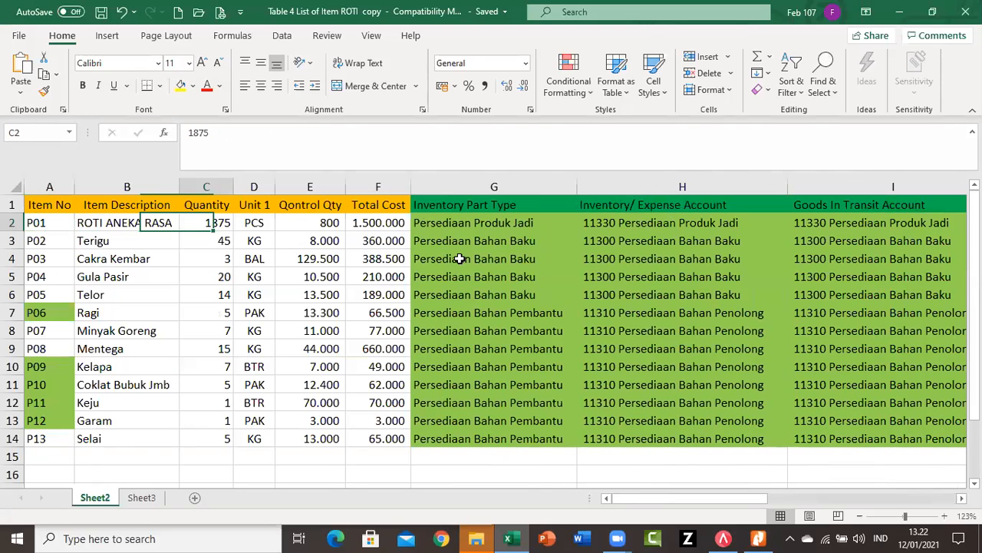
pyautogui.press('Left')
pyautogui.press('Right')
pyautogui.press('Left')
pyautogui.press('Right')
pyautogui.press('Left')
pyautogui.press('Left')
pyautogui.press('Left')
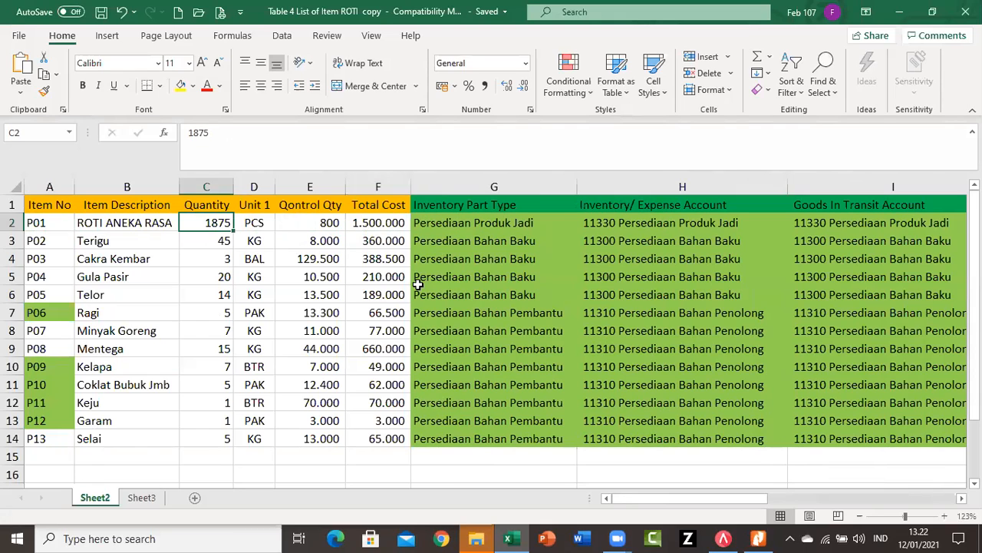
# - Follow the ROTI ANEKA RASA row from its quantity across to its Def. Selling Price 1 entry
pyautogui.press('Right')
pyautogui.press('Right')
pyautogui.press('Right')
pyautogui.press('Right')
pyautogui.press('Right')
pyautogui.press('Right')
pyautogui.press('Right')
pyautogui.press('Right')
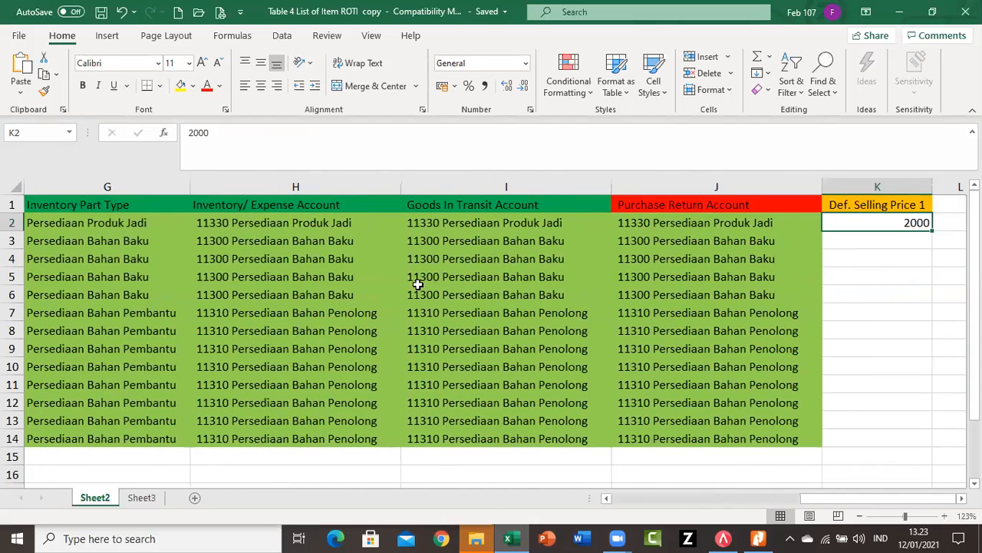
# - Review the part type and account column headers up to Purchase Return Account, and return to the Item No header
pyautogui.press('Up')
pyautogui.press('Left')
pyautogui.press('Left')
pyautogui.press('Left')
pyautogui.press('Left')
pyautogui.press('Left')
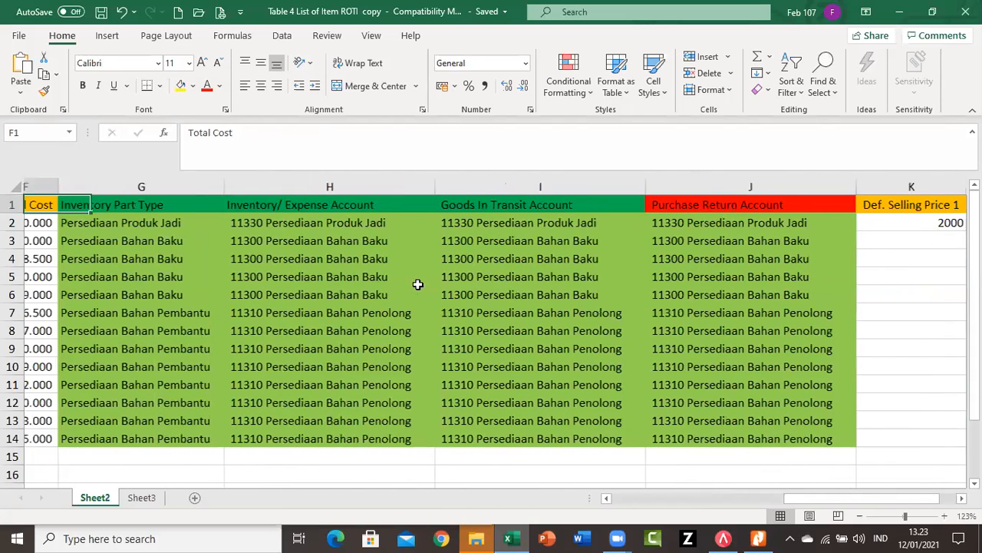
pyautogui.press('Right')
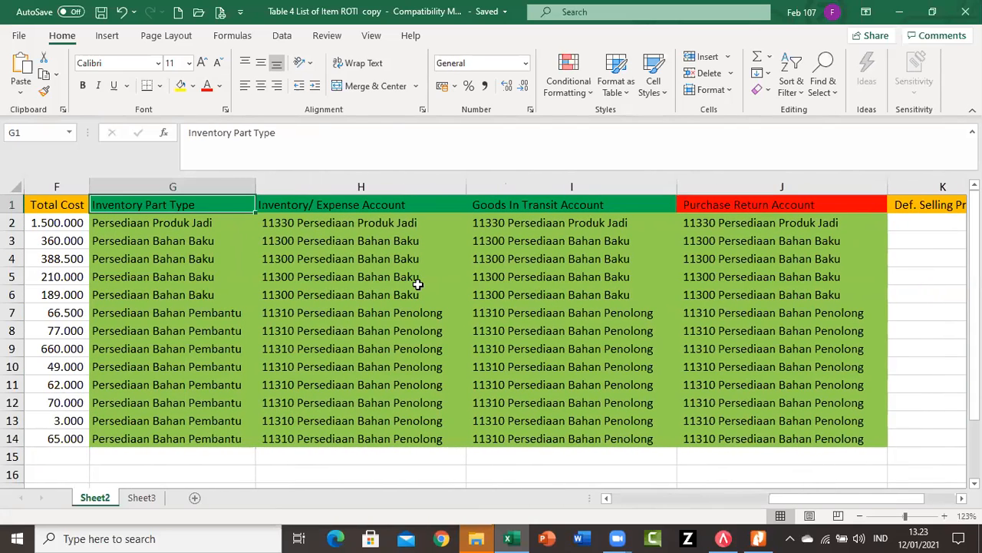
pyautogui.press('Right')
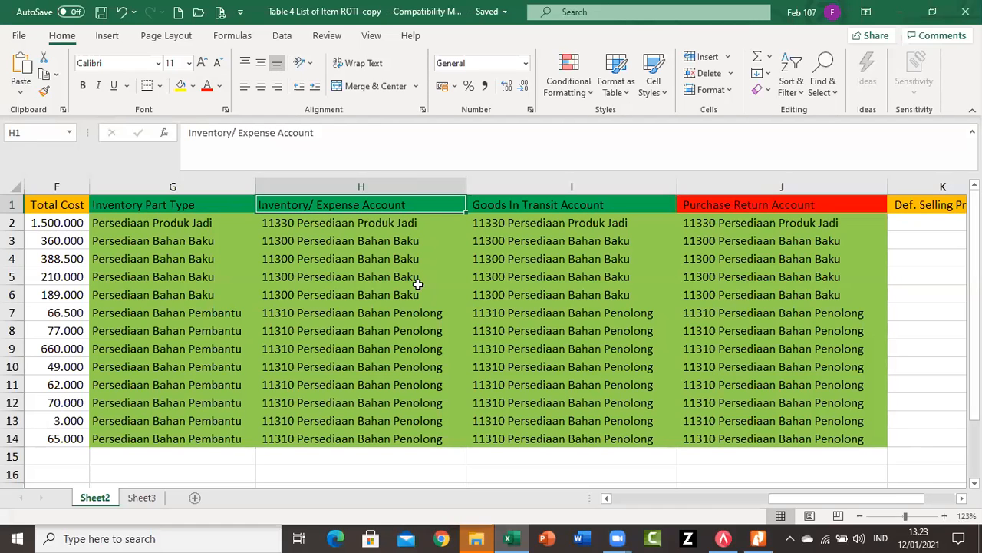
pyautogui.press('Right')
pyautogui.press('Right')
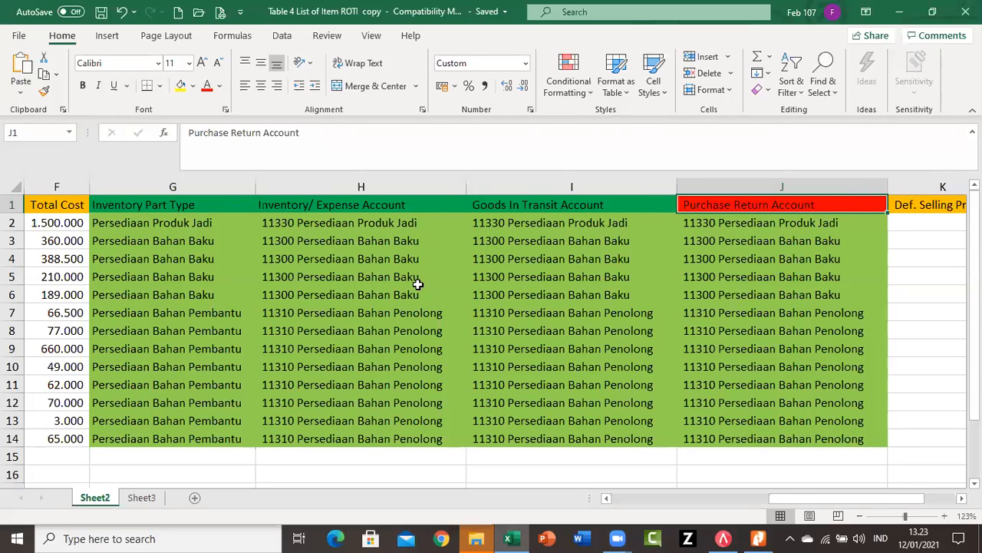
pyautogui.press('Right')
pyautogui.press('Left')
pyautogui.hotkey('ctrl', 'Home')
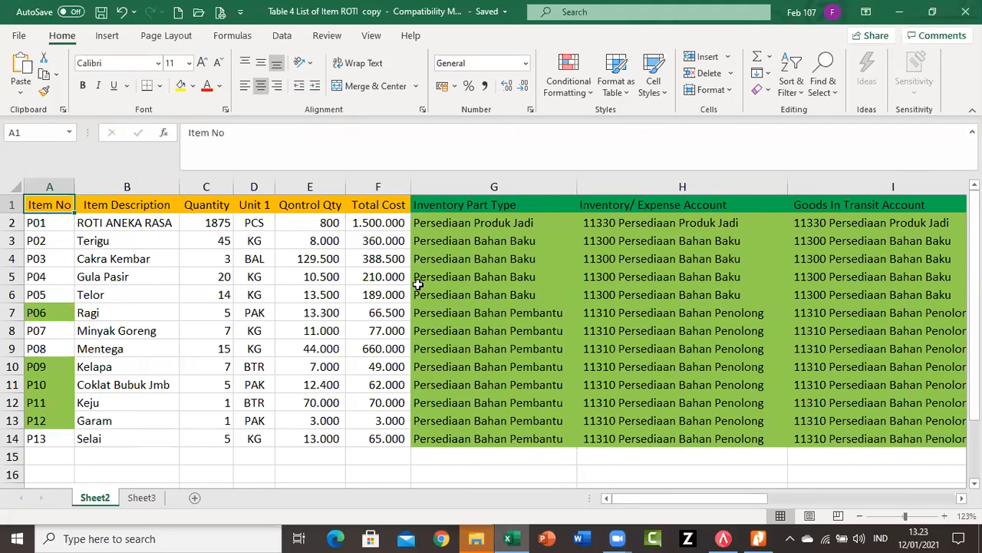
# - Look through the Item No column from P01 down to P06
pyautogui.click(38, 222)
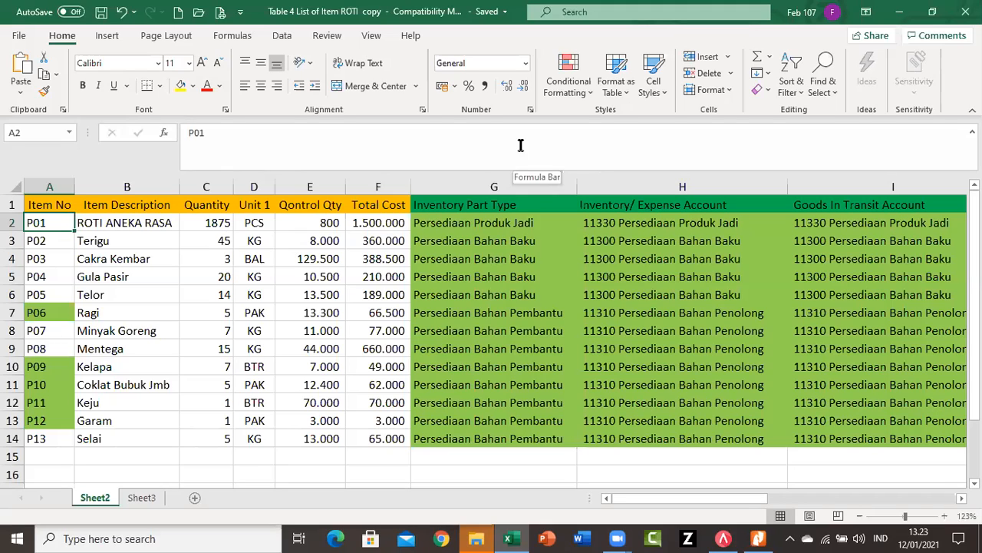
pyautogui.press('Down')
pyautogui.press('Down')
pyautogui.press('Down')
pyautogui.press('Down')
pyautogui.press('Down')
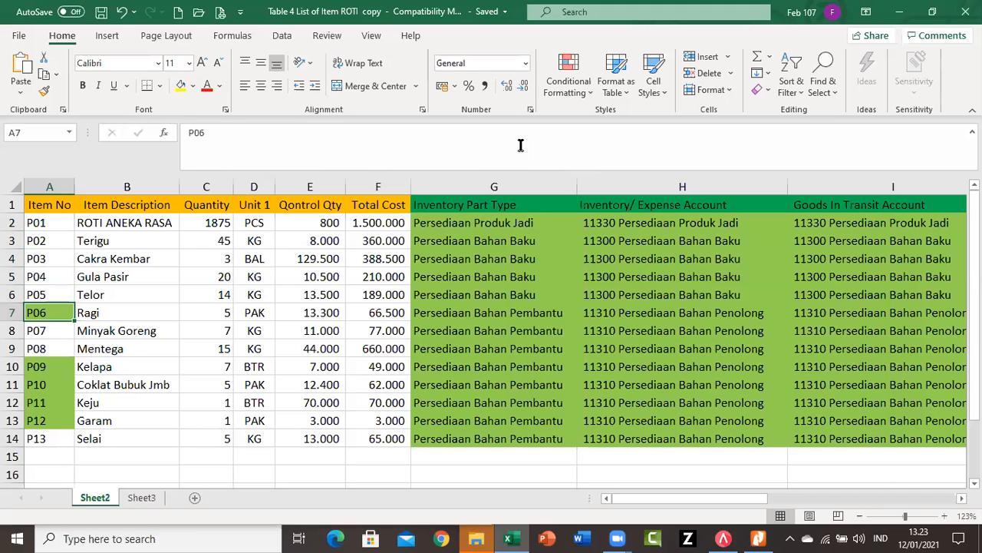
# - Look on through the Item No column from P07 to P10 and back up to P08
pyautogui.press('Down')
pyautogui.press('Down')
pyautogui.press('Down')
pyautogui.press('Down')
pyautogui.press('Up')
pyautogui.press('Up')
# - Go through all item numbers from the Item No header down to P13
pyautogui.hotkey('ctrl', 'Home')
pyautogui.press('Down')
pyautogui.press('Down')
pyautogui.press('Down')
pyautogui.press('Down')
pyautogui.press('Down')
pyautogui.press('Down')
pyautogui.press('Down')
pyautogui.press('Down')
pyautogui.press('Down')
pyautogui.press('Down')
pyautogui.press('Down')
pyautogui.press('Down')
pyautogui.press('Down')
# - Trace the item numbers back up from P13 to the Item No header, and reread P01 to P04
pyautogui.press('Up')
pyautogui.press('Up')
pyautogui.press('Up')
pyautogui.press('Up')
pyautogui.press('Up')
pyautogui.press('Up')
pyautogui.press('Up')
pyautogui.press('Up')
pyautogui.press('Up')
pyautogui.press('Up')
pyautogui.press('Up')
pyautogui.press('Up')
pyautogui.press('Up')
pyautogui.press('Down')
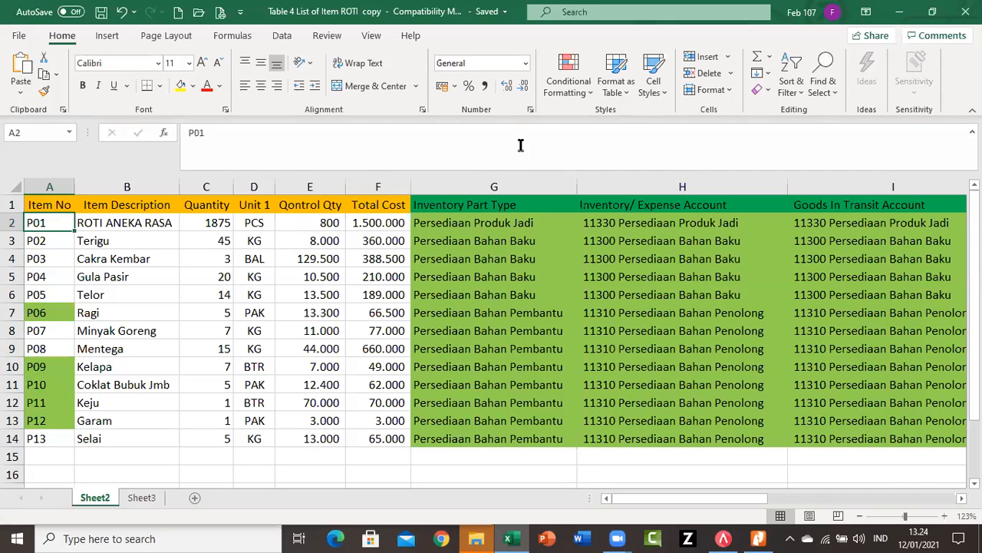
pyautogui.press('Down')
pyautogui.press('Down')
pyautogui.press('Down')
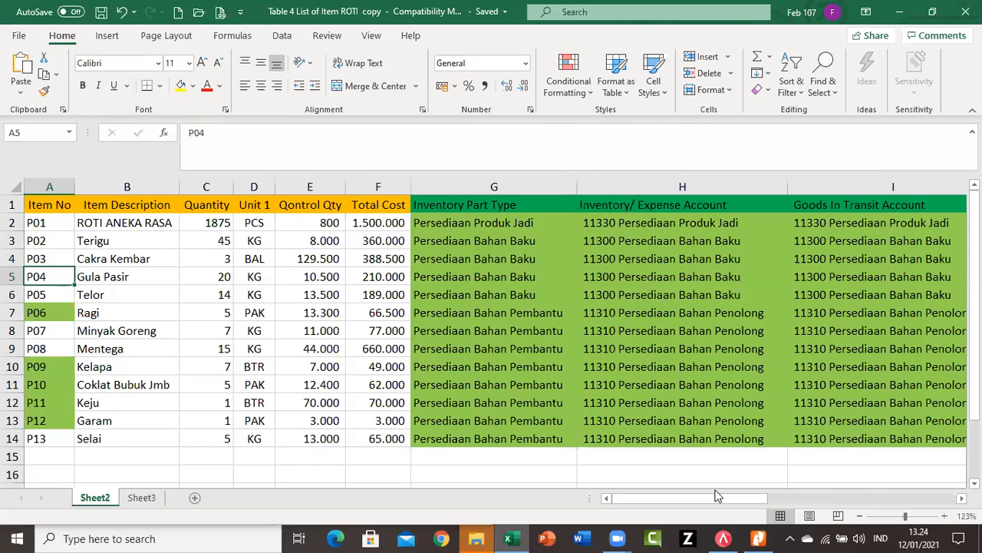
# - Switch to Accurate beside the Nitro book and review Quick Setup's fiscal asset types, fixed asset types and Fixed Assets List, including purchase dates
pyautogui.click(723, 538)
pyautogui.click(757, 537)
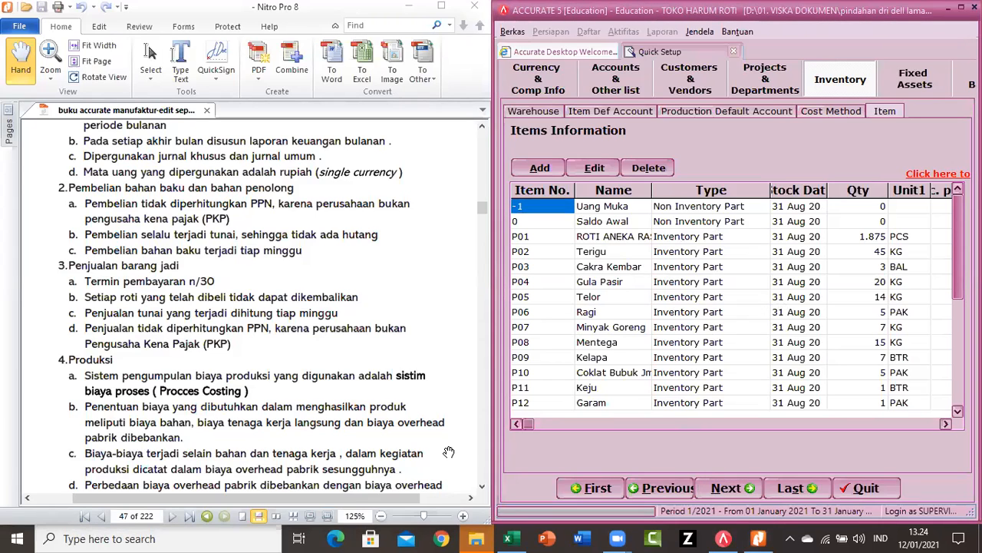
pyautogui.click(734, 489)
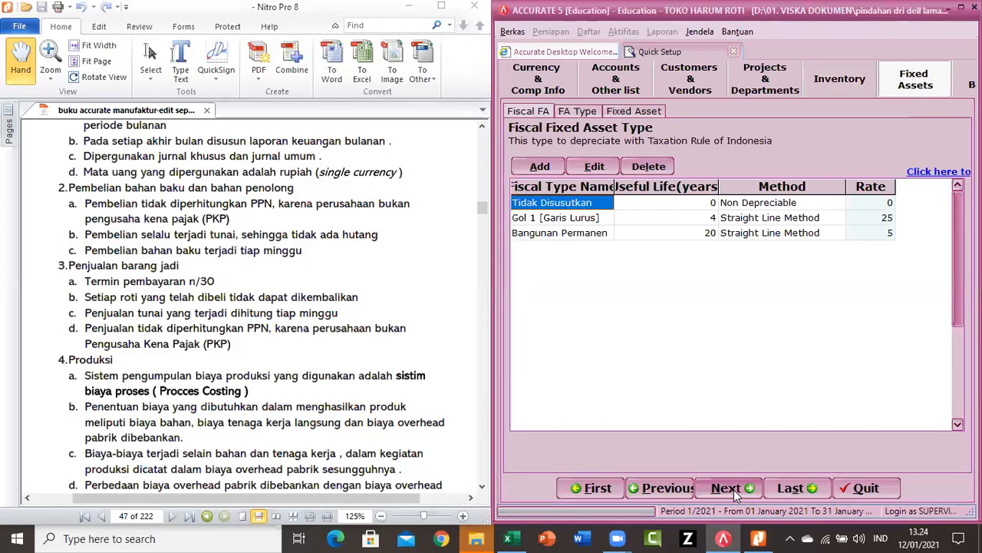
pyautogui.click(733, 489)
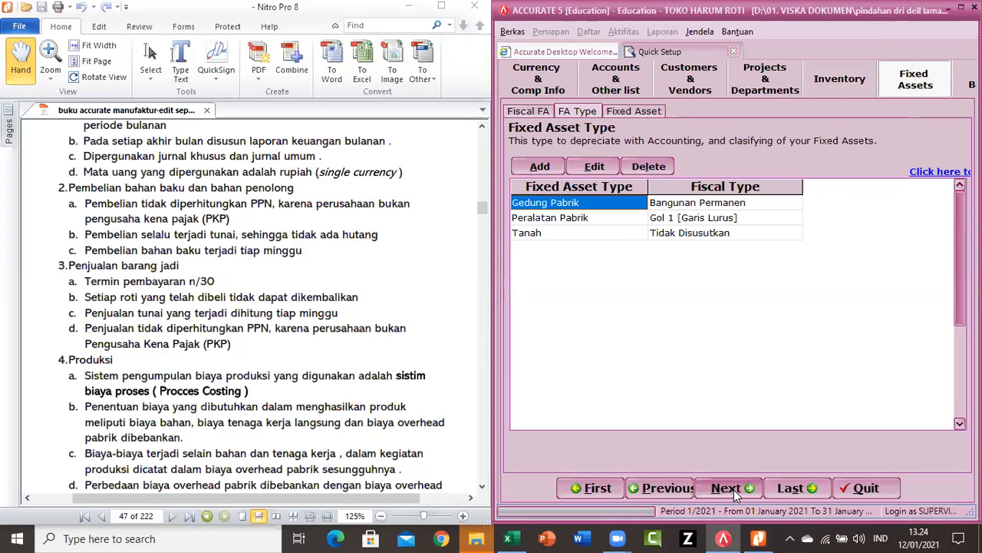
pyautogui.click(734, 490)
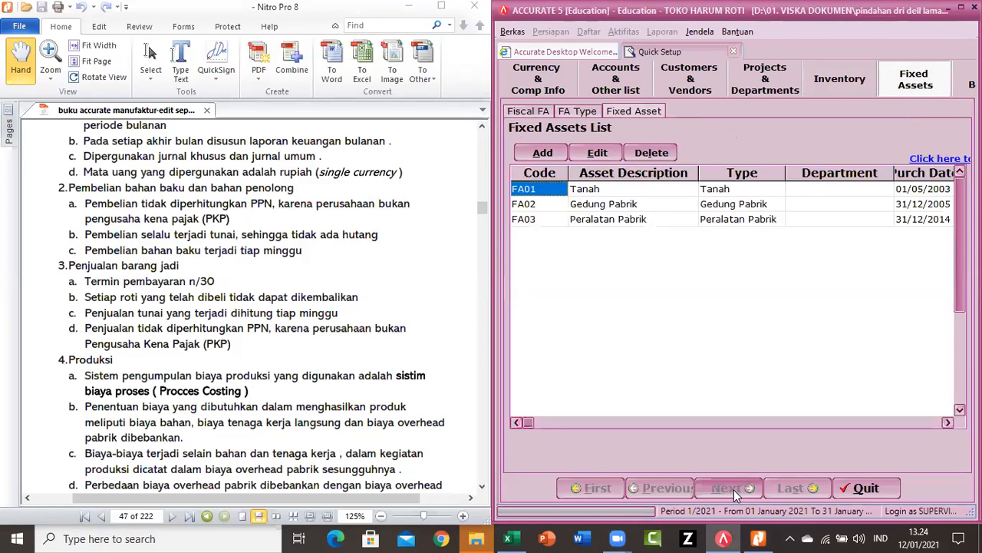
pyautogui.click(946, 422)
pyautogui.click(946, 423)
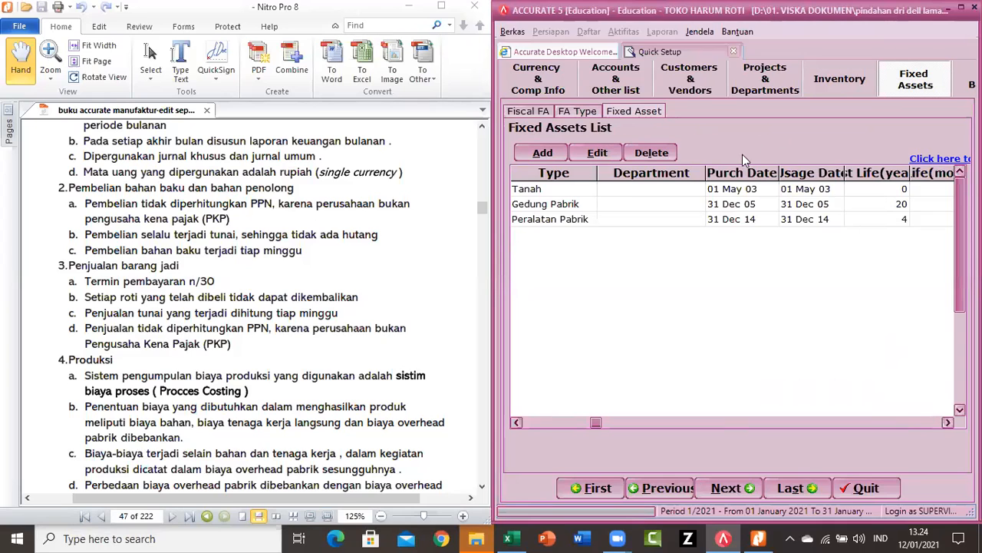
# - Find section G, DAFTAR ASET TETAP, in the Nitro book to compare with the Fixed Assets List
pyautogui.click(215, 323)
pyautogui.scroll(-15, 215, 323)
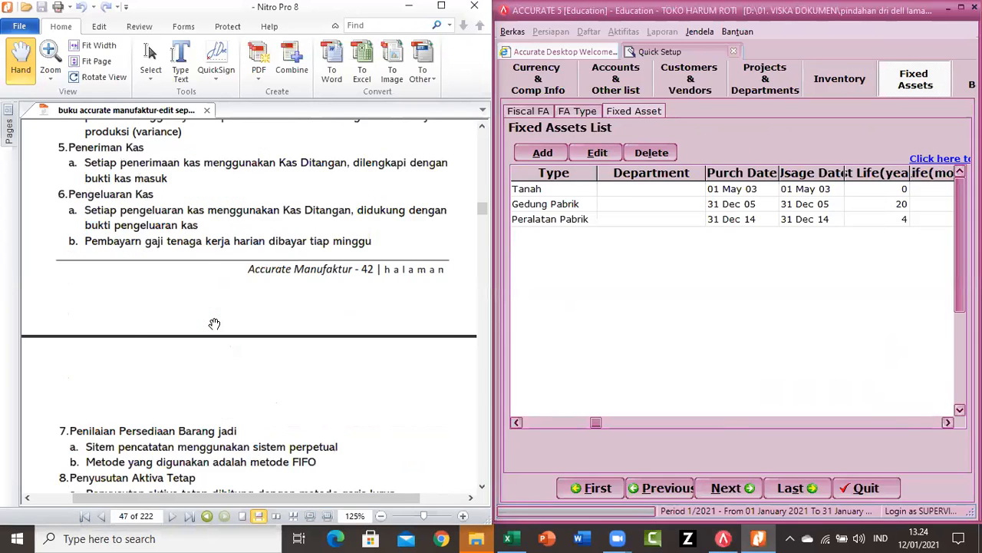
pyautogui.scroll(-15, 215, 323)
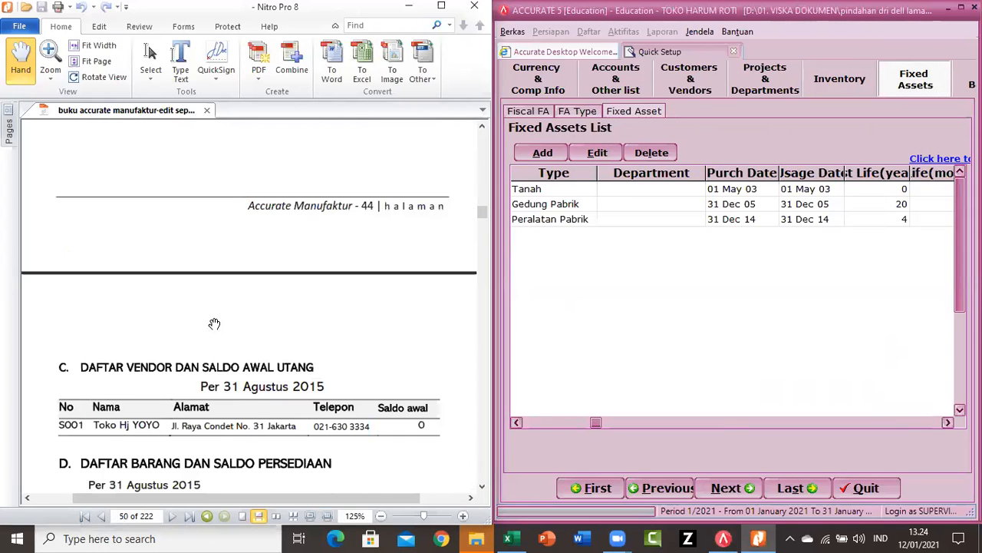
pyautogui.scroll(-3, 215, 323)
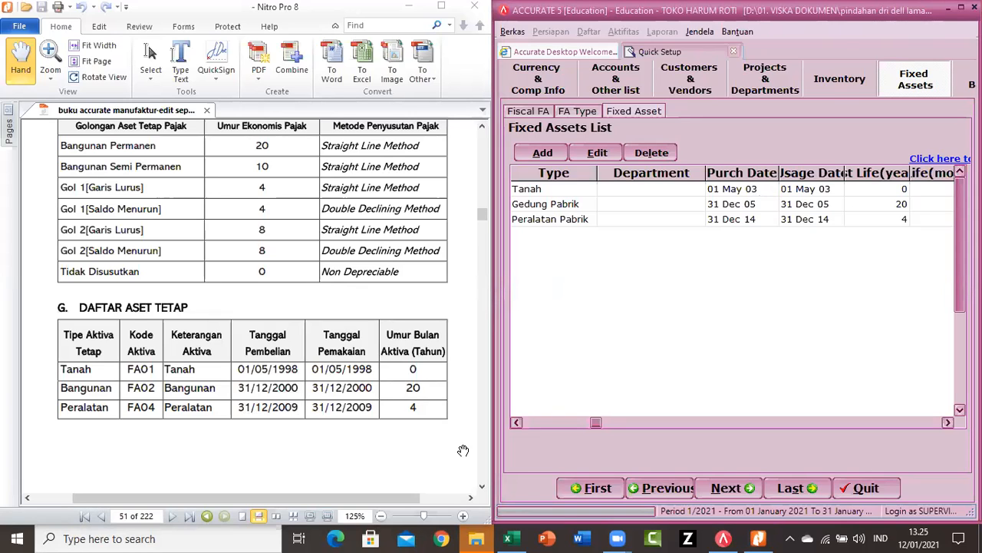
# - Advance Quick Setup past the Trial Balance and Preferences pages and finish the setup
pyautogui.click(720, 489)
pyautogui.click(719, 489)
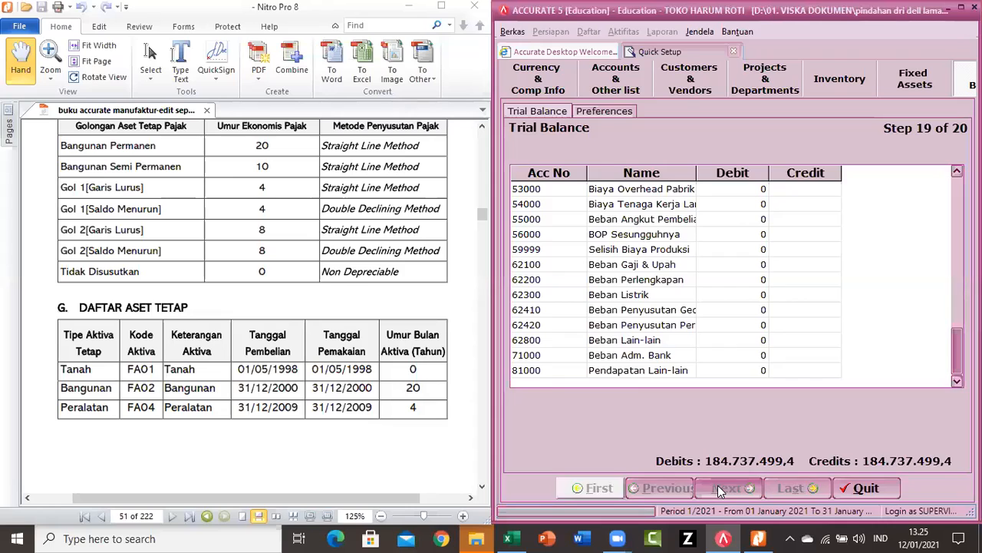
pyautogui.click(720, 489)
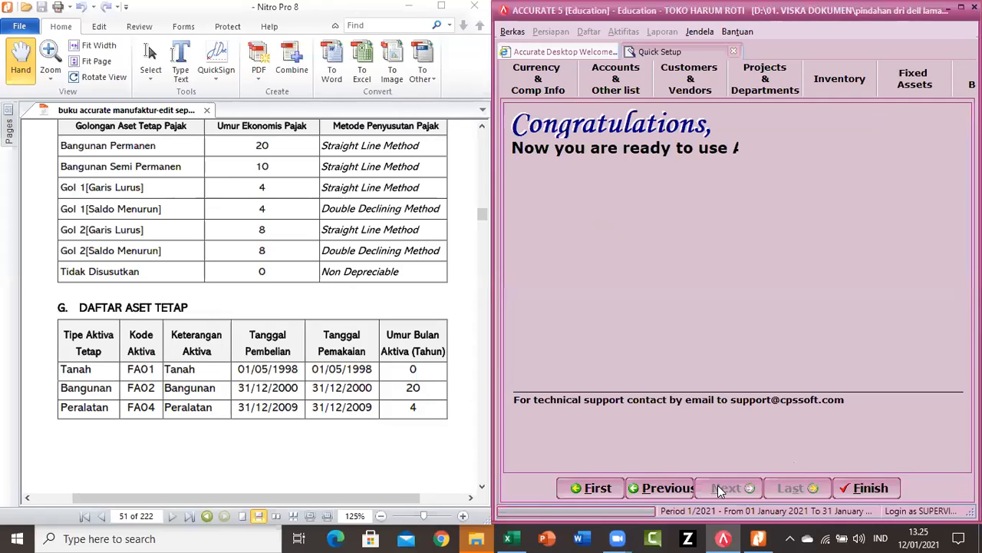
pyautogui.click(861, 490)
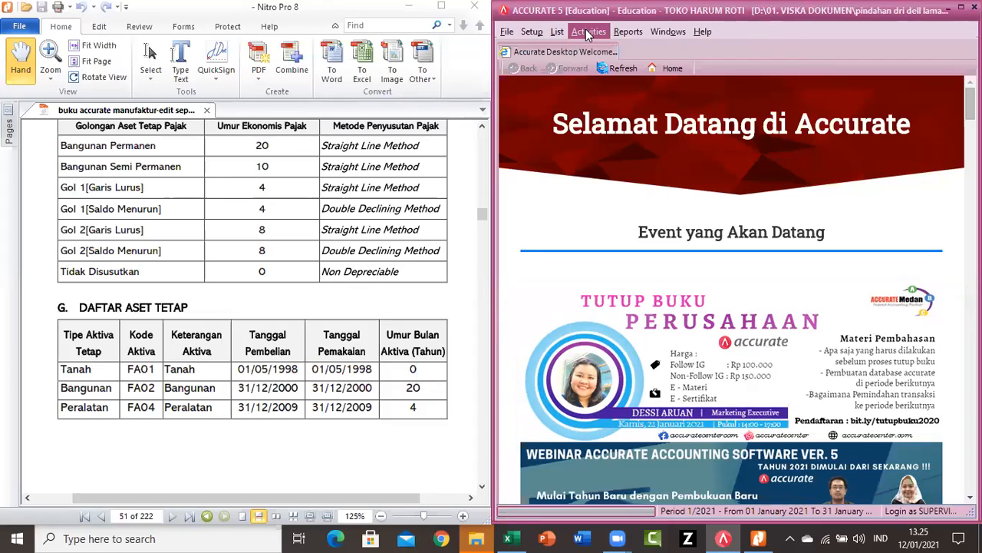
# - Open the manufacturing Conversion Costs list and hide its filter pane
pyautogui.click(557, 31)
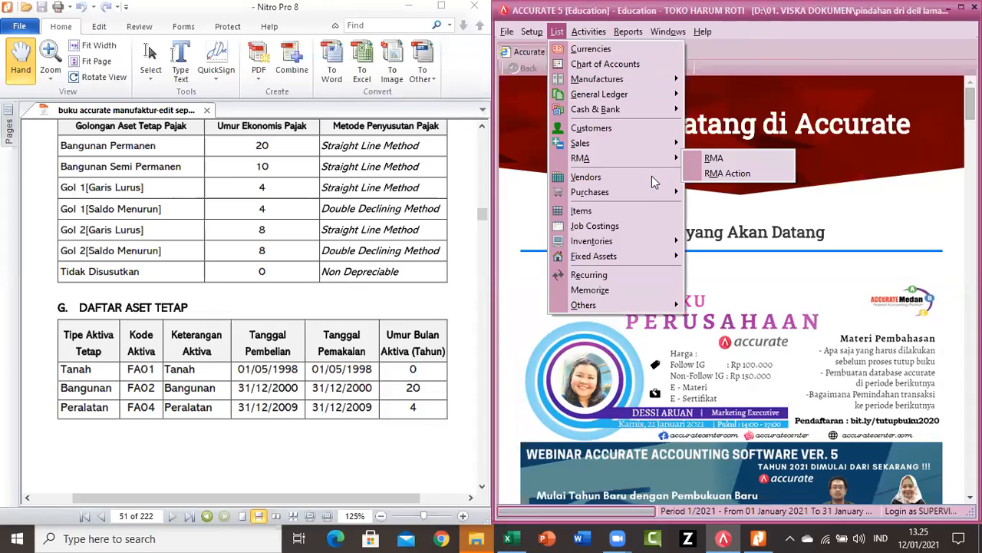
pyautogui.moveTo(652, 74)
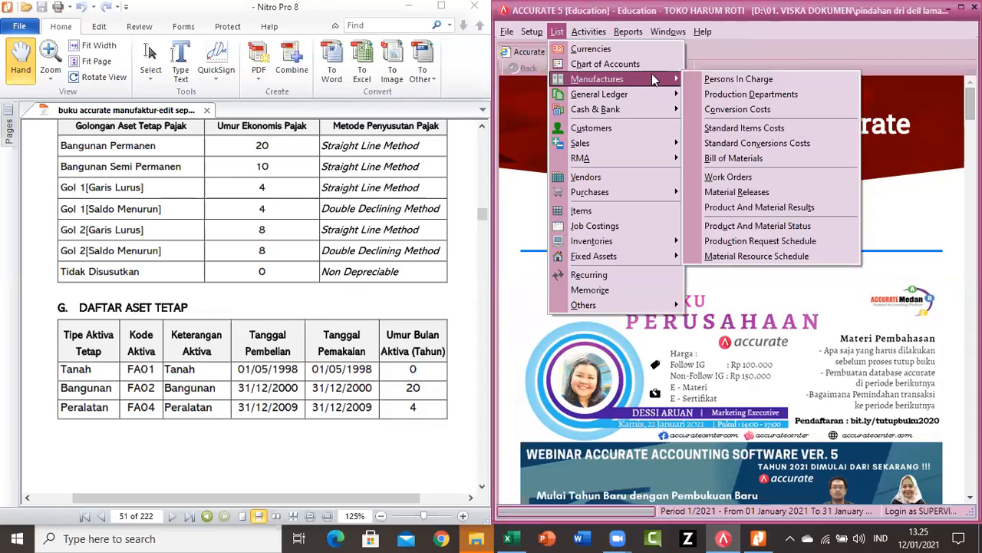
pyautogui.click(721, 114)
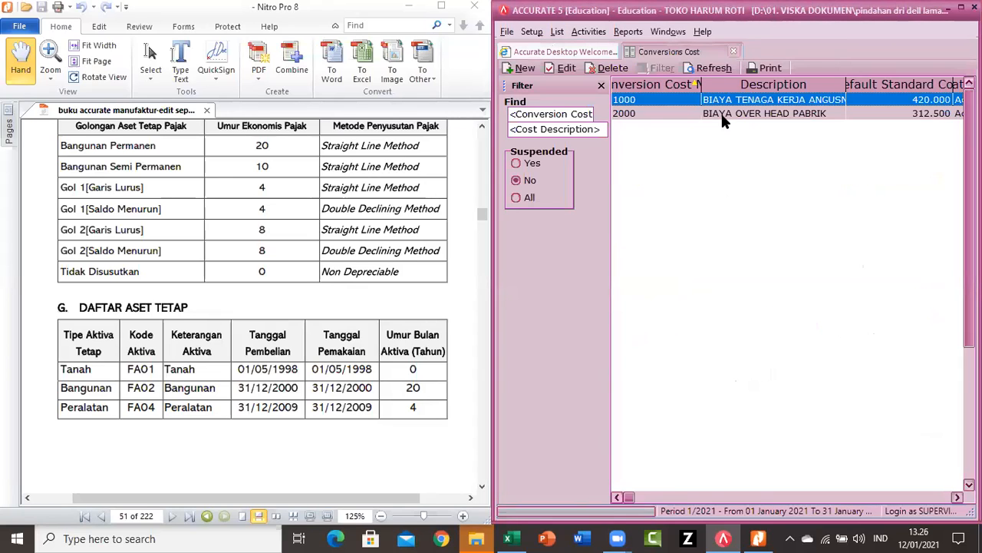
pyautogui.click(601, 85)
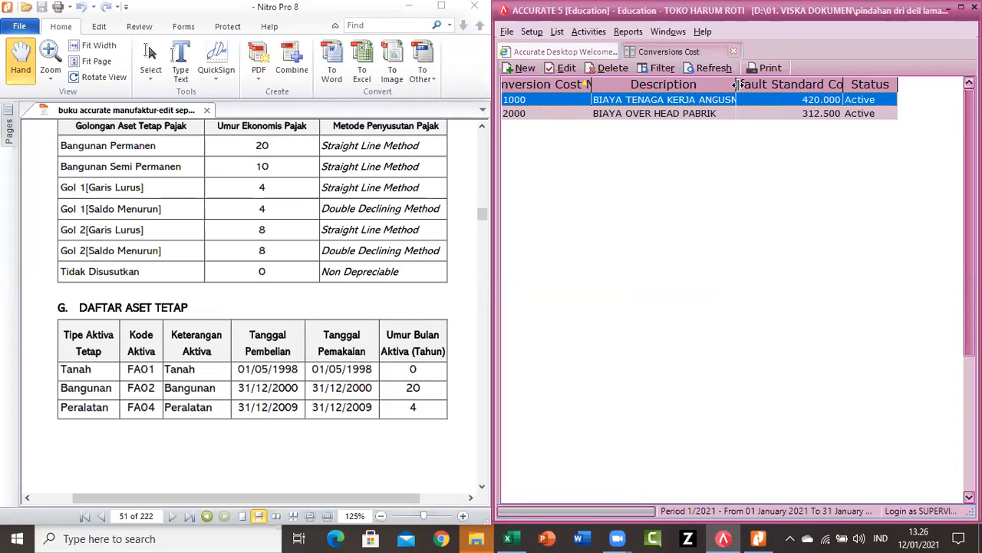
# - Open conversion cost 1000 for editing and find the Komponen Biaya Produksi table in the Nitro book
pyautogui.doubleClick(558, 106)
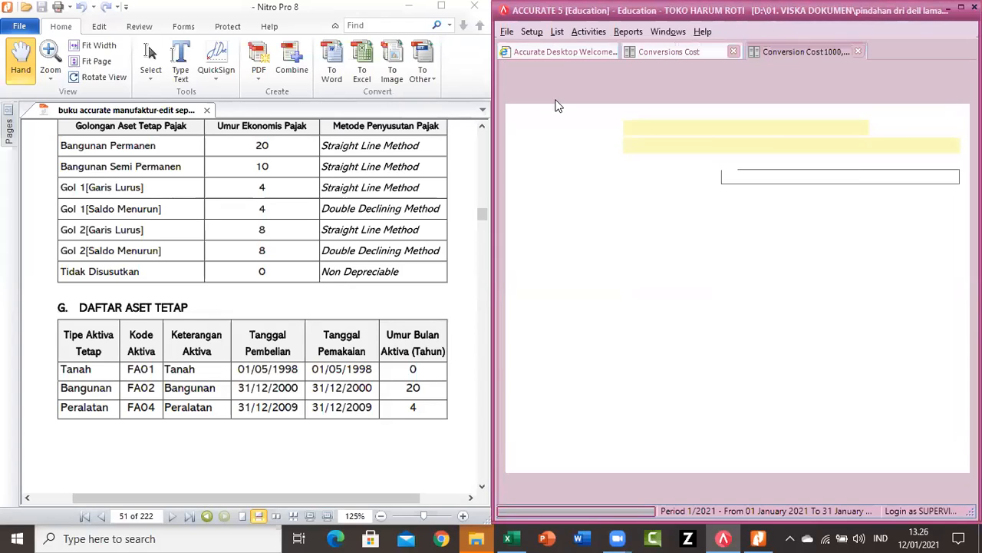
pyautogui.click(377, 307)
pyautogui.scroll(-5, 376, 305)
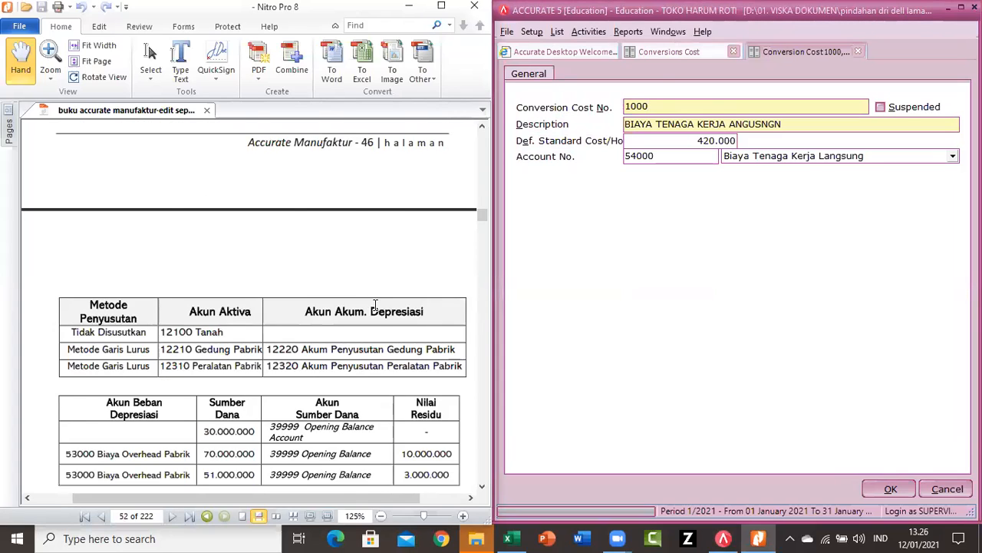
pyautogui.scroll(-5, 375, 307)
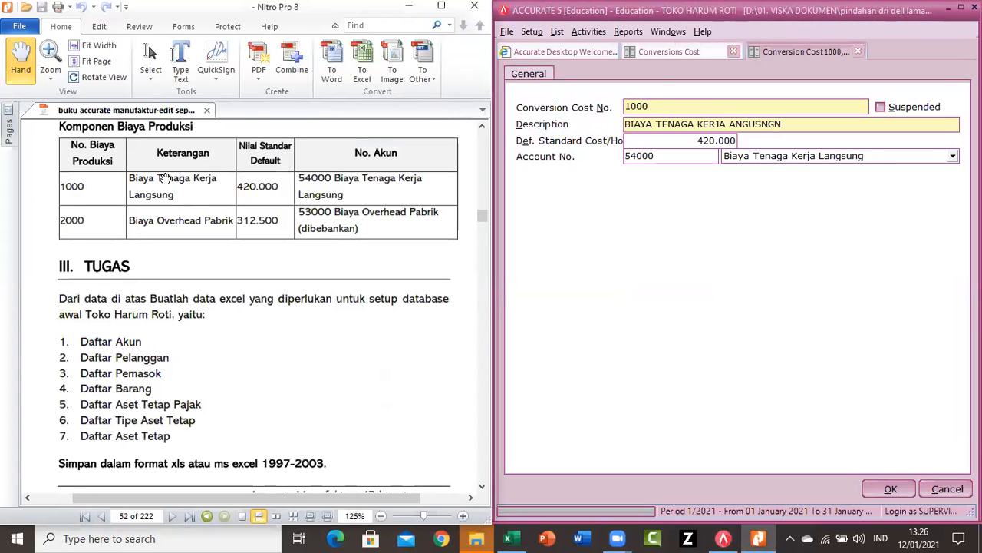
# - Correct the description of conversion cost 1000 to BIAYA TENAGA KERJA LANGSUNG and save the record
pyautogui.click(790, 124)
pyautogui.press('BackSpace')
pyautogui.press('BackSpace')
pyautogui.press('BackSpace')
pyautogui.press('BackSpace')
pyautogui.write('Langsu')
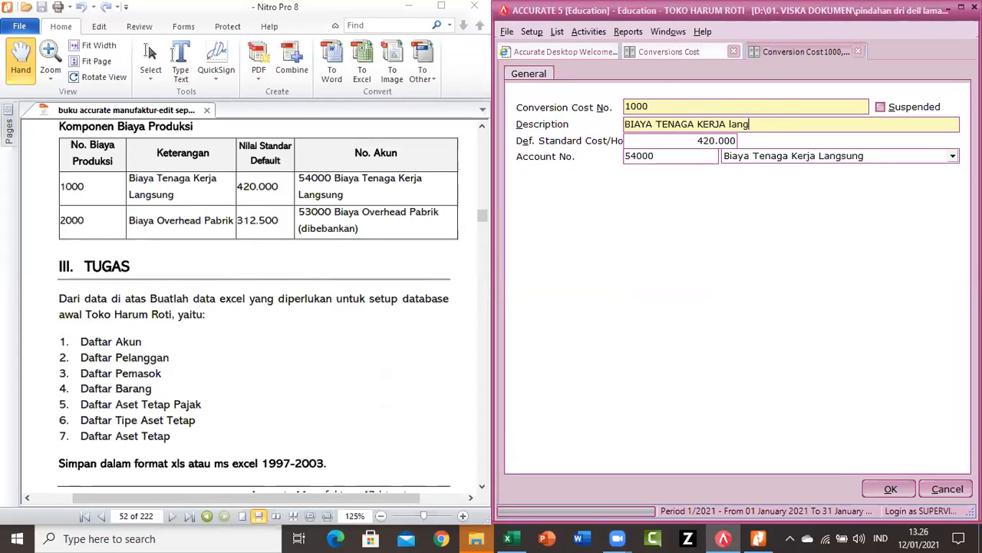
pyautogui.press('BackSpace')
pyautogui.press('BackSpace')
pyautogui.press('BackSpace')
pyautogui.press('BackSpace')
pyautogui.write('LANGSUNG')
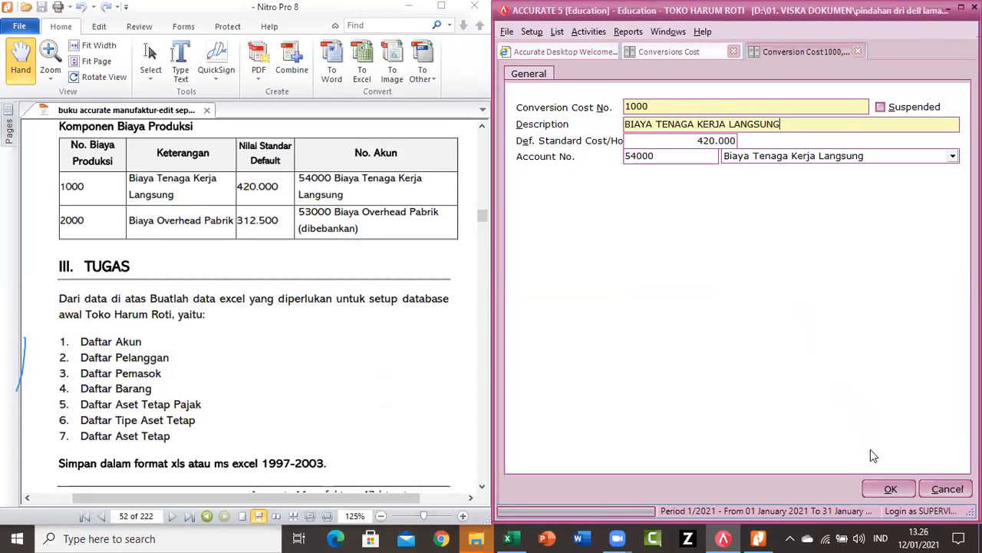
pyautogui.click(882, 489)
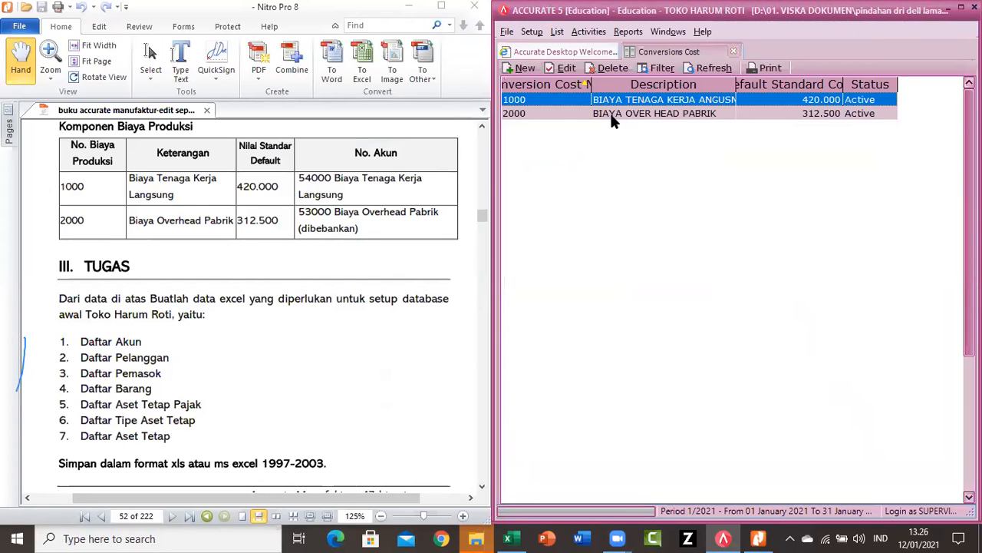
# - Check conversion cost 2000, BIAYA OVER HEAD PABRIK, against the book's table, and close the record and the conversion cost list
pyautogui.doubleClick(629, 117)
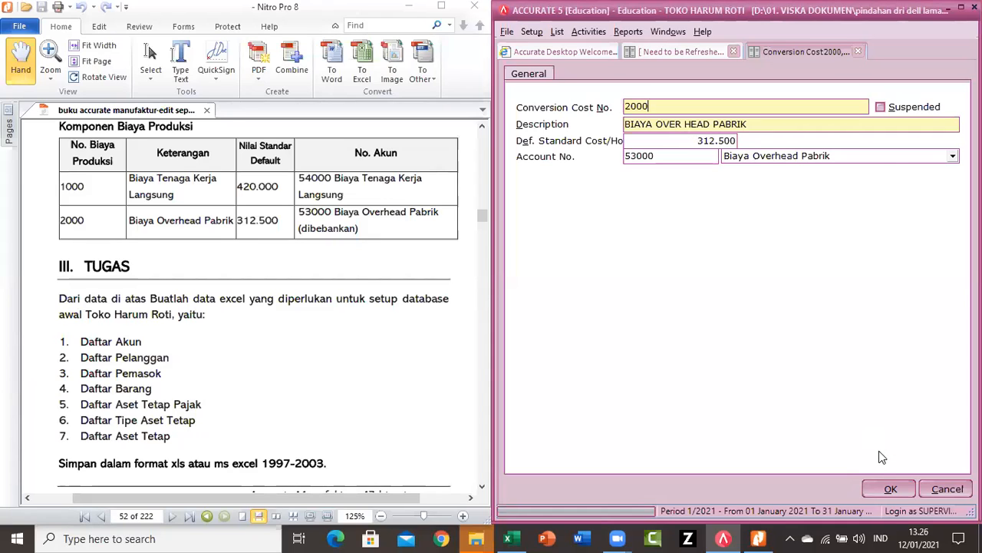
pyautogui.click(886, 493)
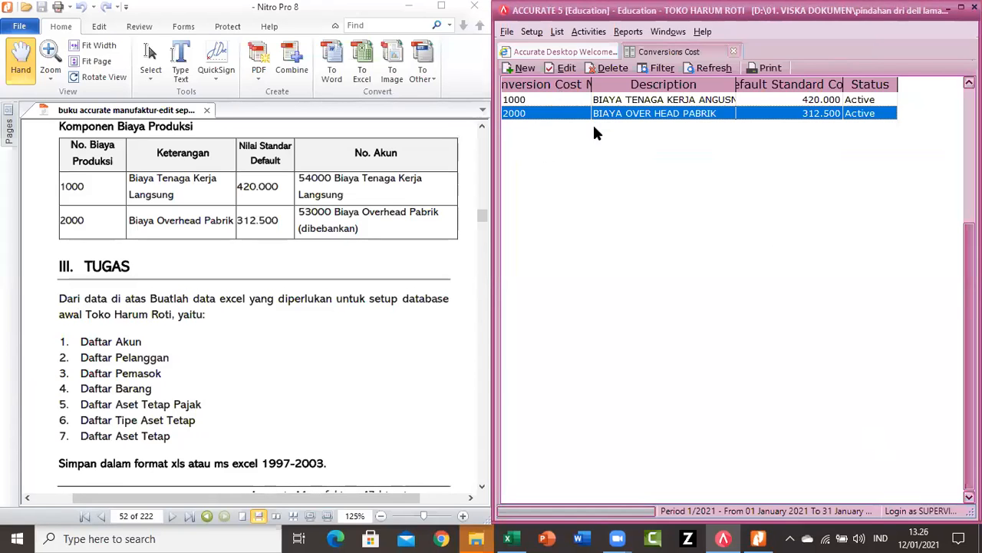
pyautogui.click(734, 51)
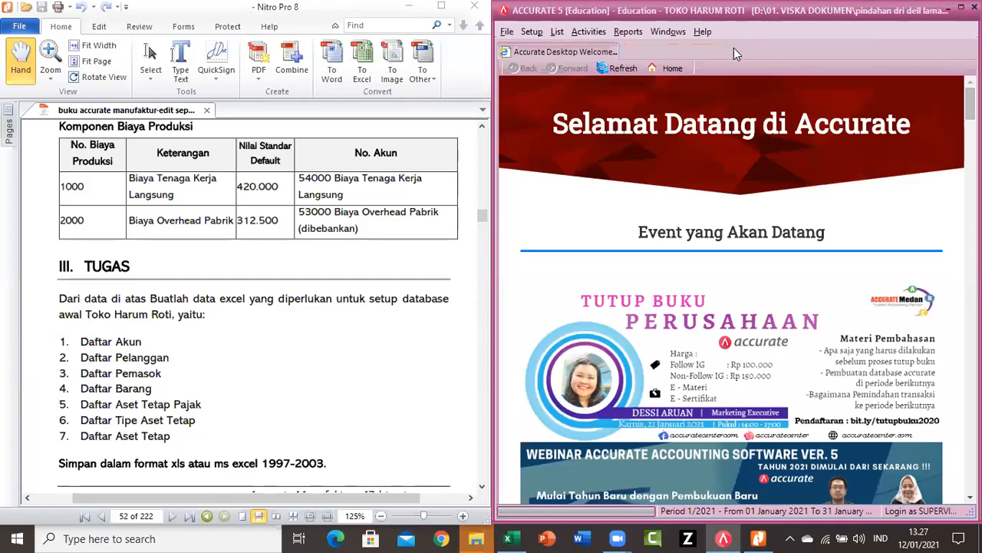
pyautogui.click(559, 32)
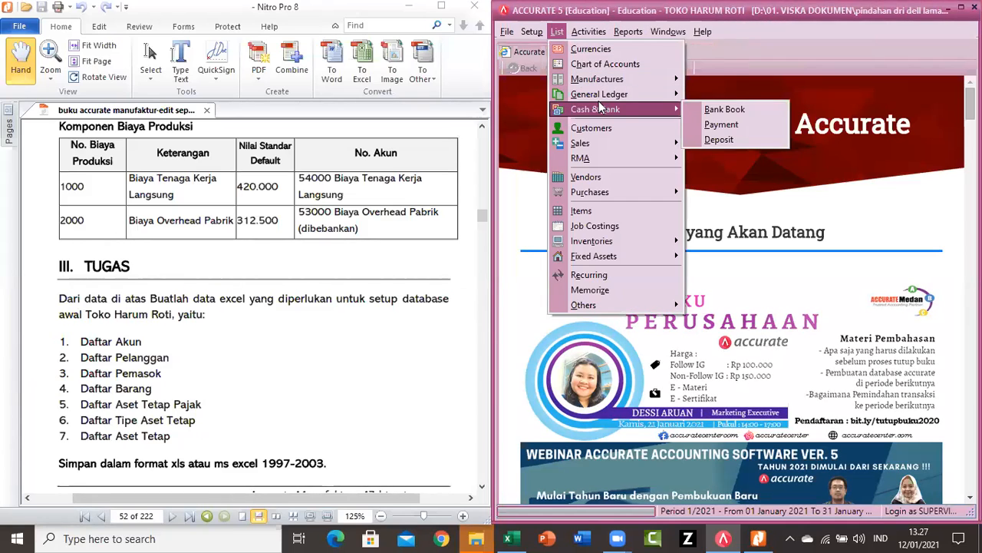
pyautogui.moveTo(637, 79)
pyautogui.press('Escape')
pyautogui.press('Escape')
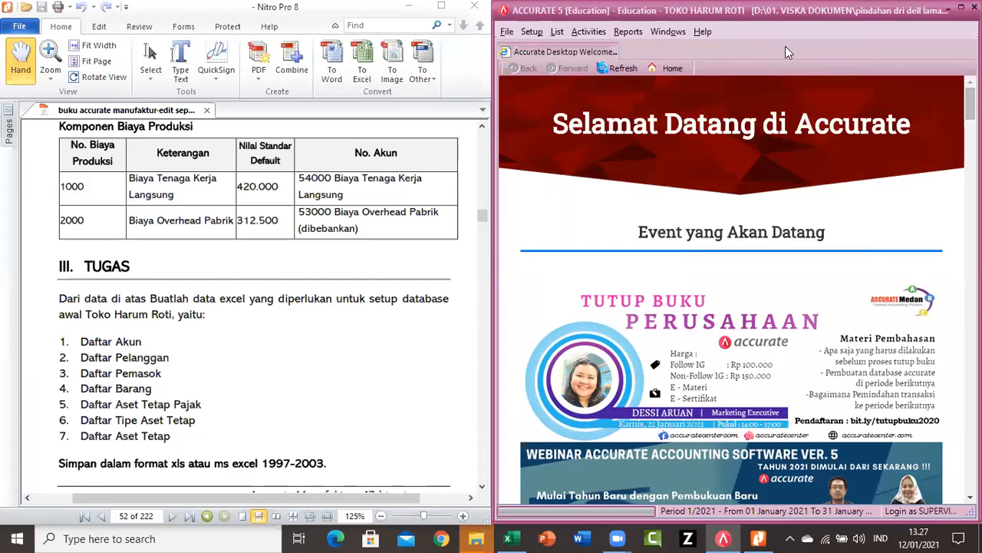
pyautogui.click(581, 36)
pyautogui.moveTo(647, 188)
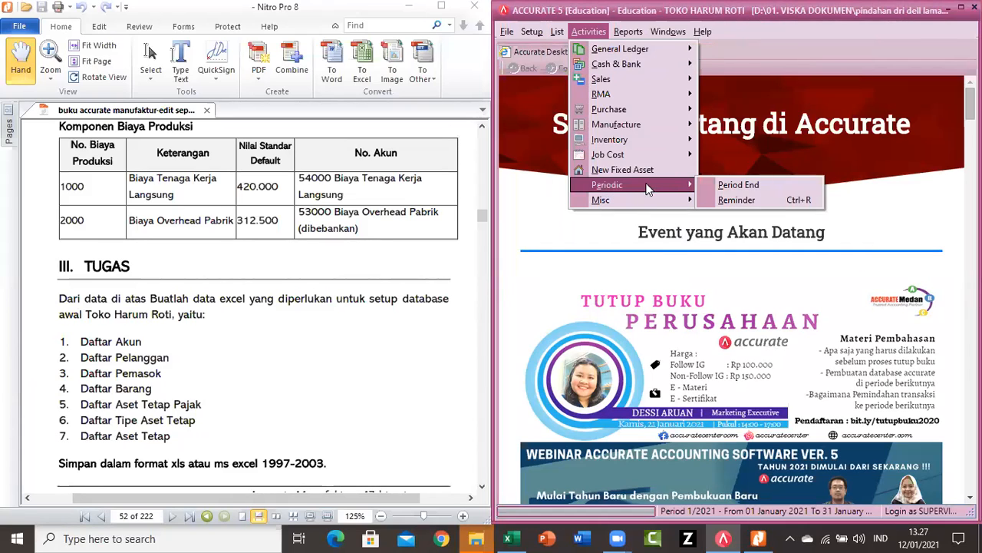
pyautogui.click(902, 215)
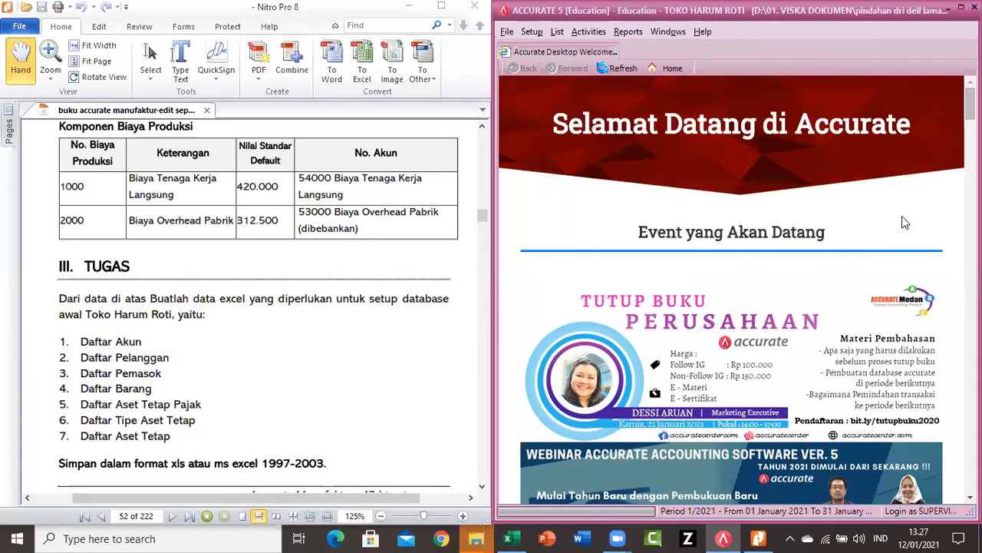
# - Open the Trial Balance (Classic) report from the General Ledger category of the report index
pyautogui.click(626, 34)
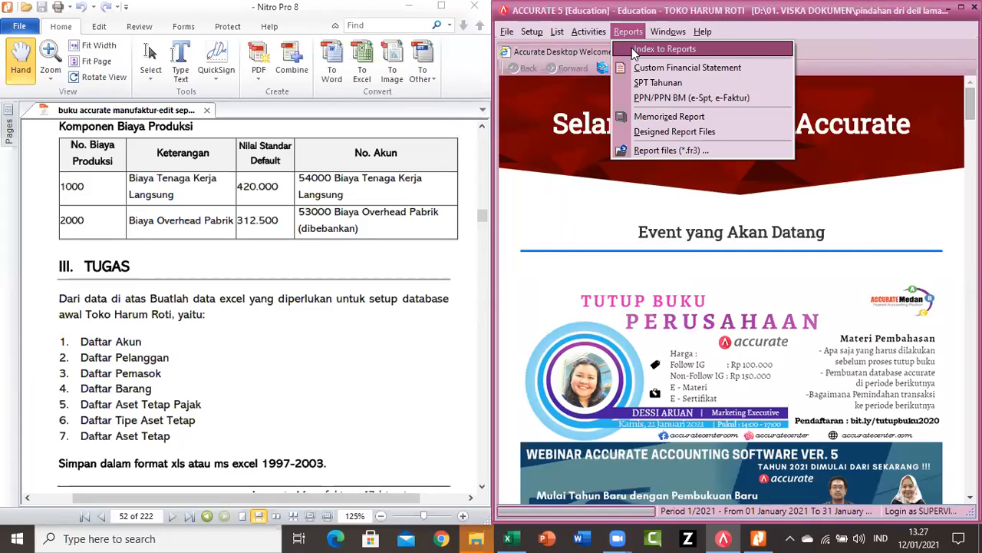
pyautogui.click(636, 51)
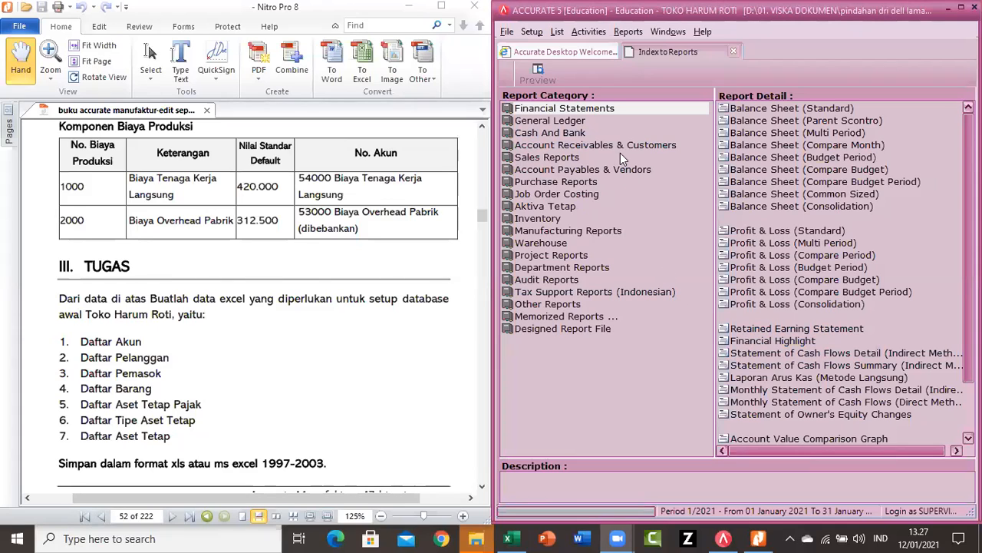
pyautogui.click(568, 125)
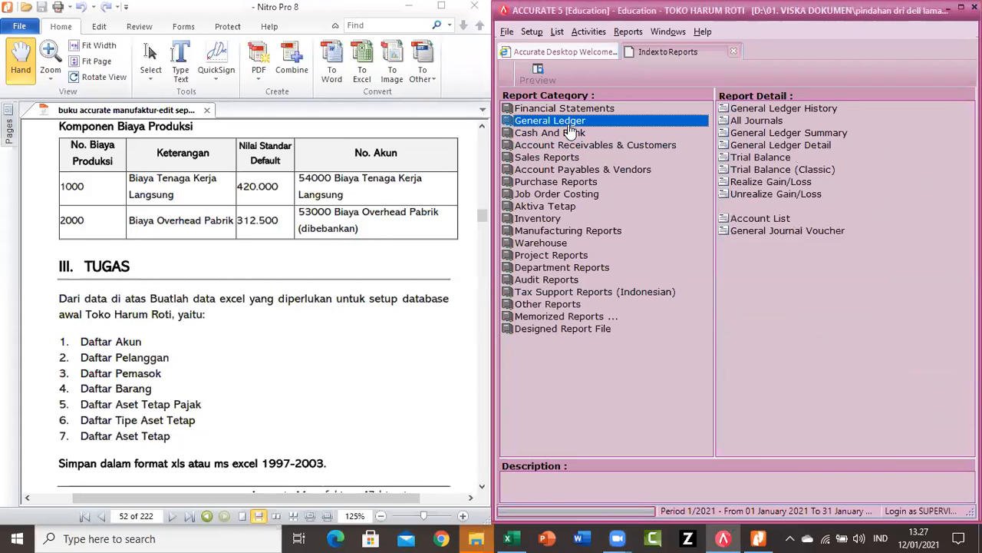
pyautogui.click(733, 169)
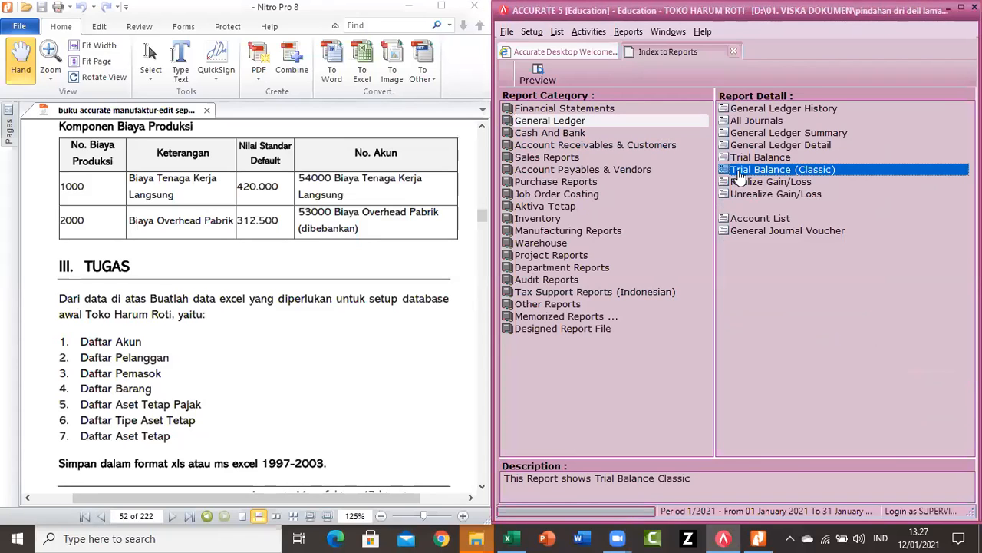
pyautogui.doubleClick(733, 170)
# - Set the trial balance's as-of date to 31/08/2020 and generate the report
pyautogui.click(451, 158)
pyautogui.press('BackSpace')
pyautogui.press('BackSpace')
pyautogui.press('BackSpace')
pyautogui.press('BackSpace')
pyautogui.press('BackSpace')
pyautogui.press('BackSpace')
pyautogui.press('BackSpace')
pyautogui.press('BackSpace')
pyautogui.write('3108')
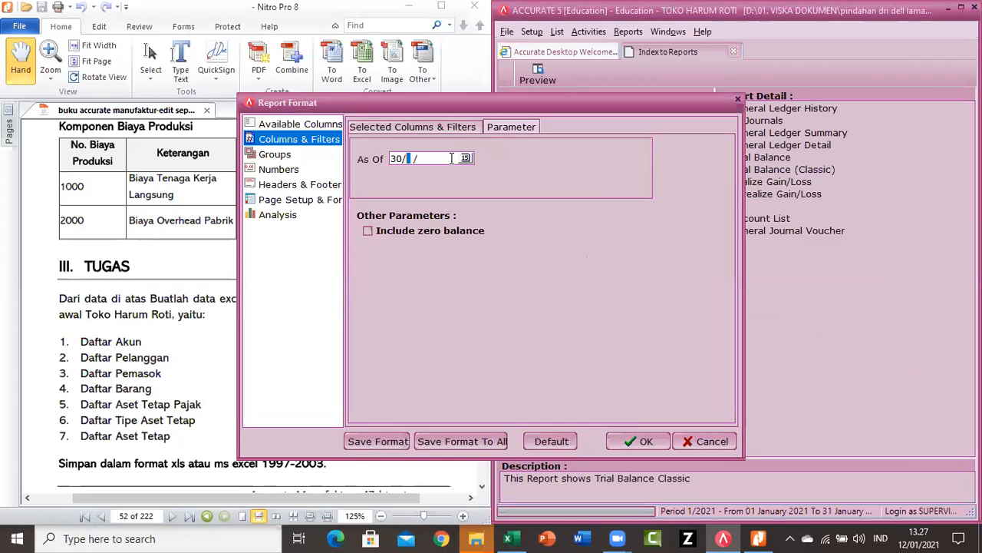
pyautogui.write('2021')
pyautogui.press('Return')
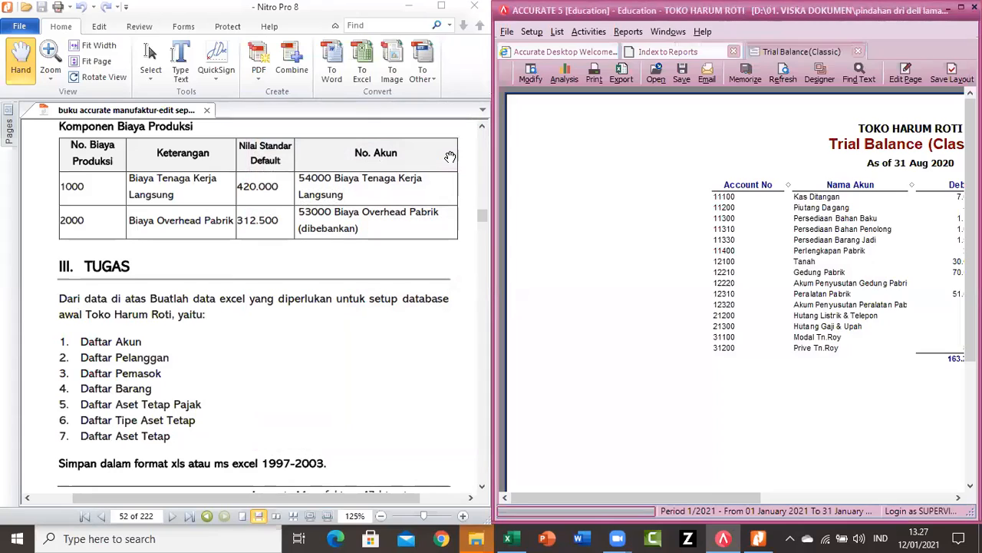
# - Enlarge the Trial Balance (Classic) preview and review each account's debit and credit balances and the totals
pyautogui.rightClick(552, 187)
pyautogui.click(569, 211)
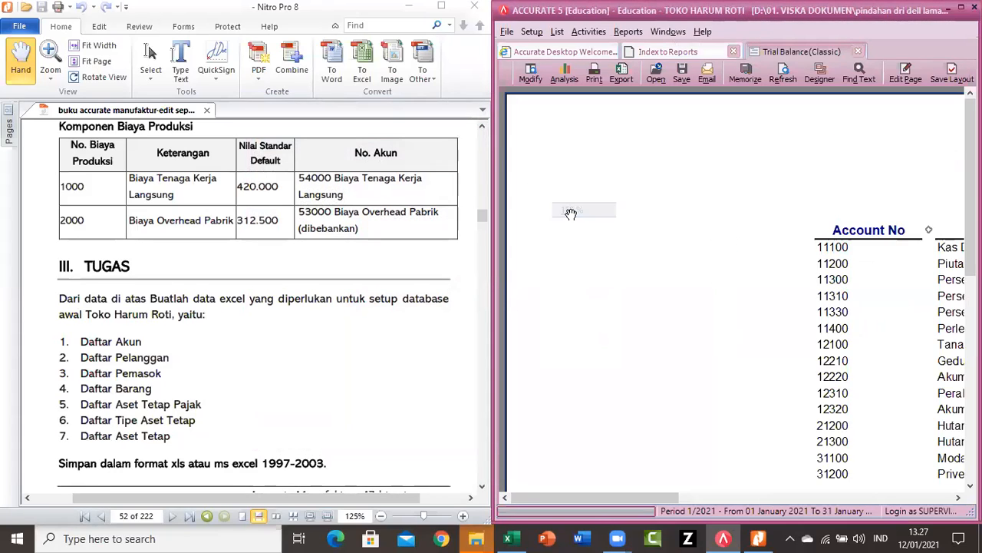
pyautogui.hscroll(4, 652, 226)
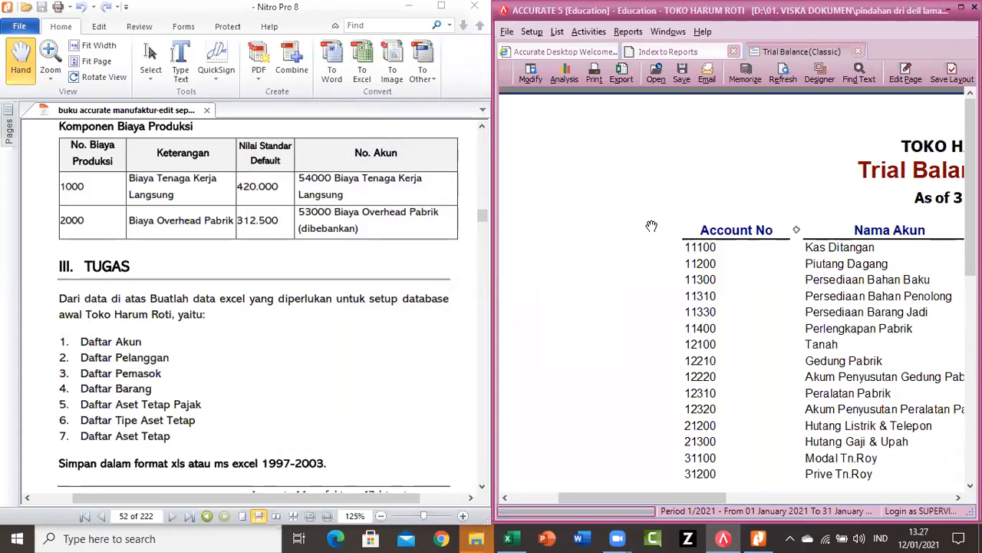
pyautogui.hscroll(4, 652, 225)
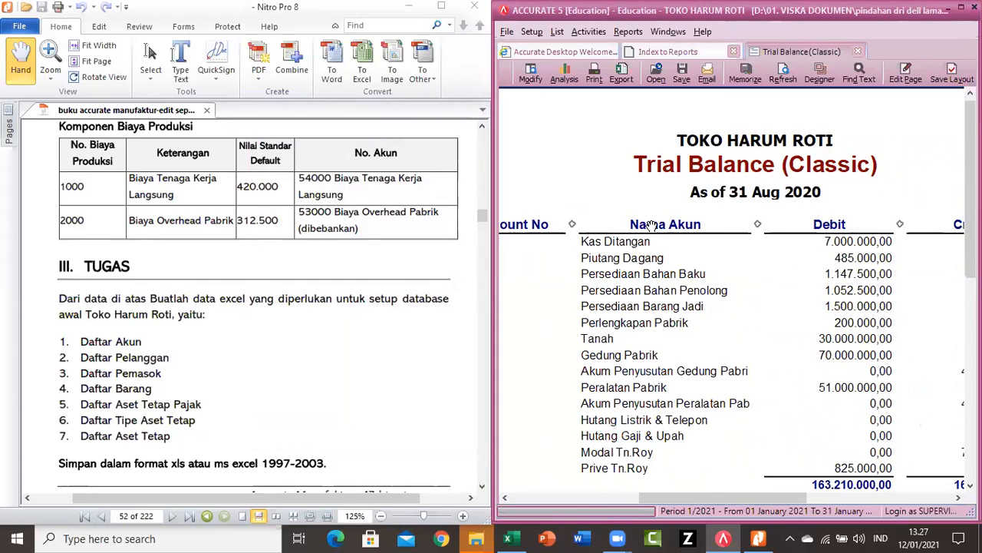
pyautogui.scroll(-3, 650, 225)
pyautogui.hscroll(2, 651, 222)
pyautogui.hscroll(1, 651, 222)
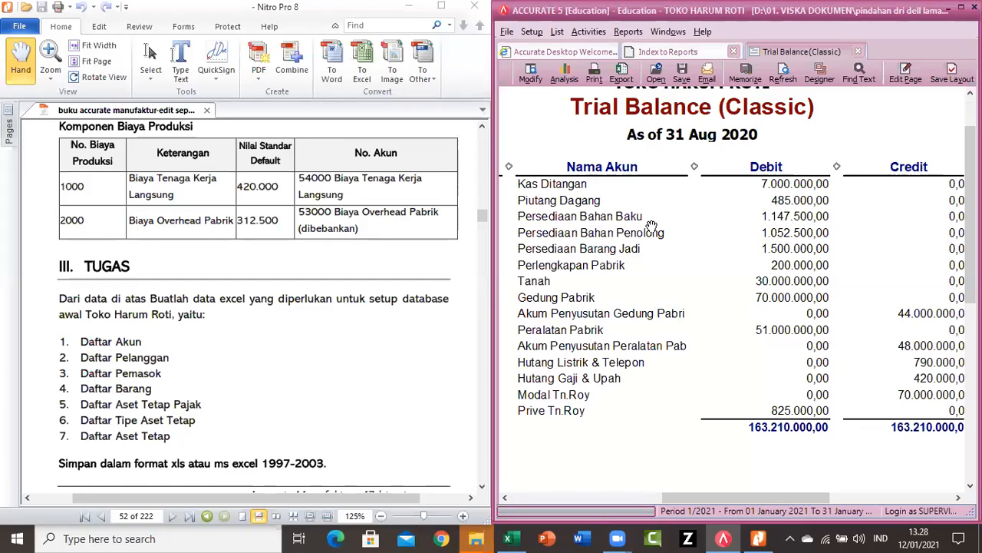
# - Browse back through the journal vouchers to review voucher 1007 for account 31100, save and close it, and return to the trial balance
pyautogui.click(589, 34)
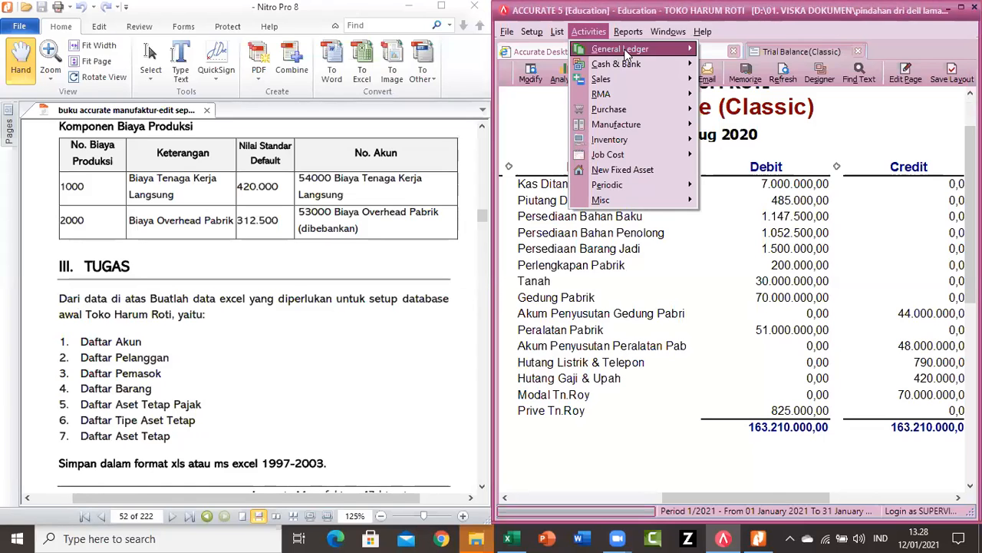
pyautogui.moveTo(626, 50)
pyautogui.click(720, 49)
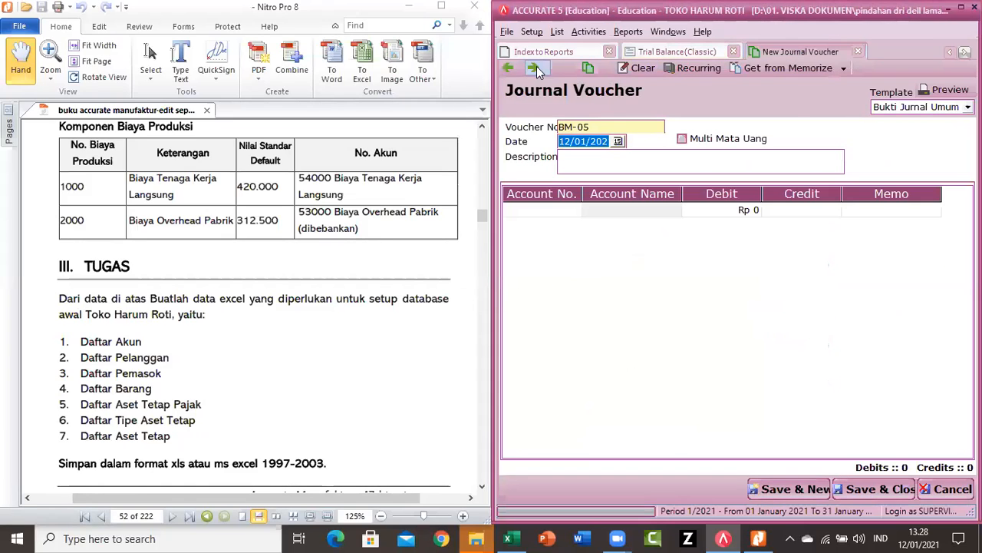
pyautogui.click(510, 69)
pyautogui.click(510, 68)
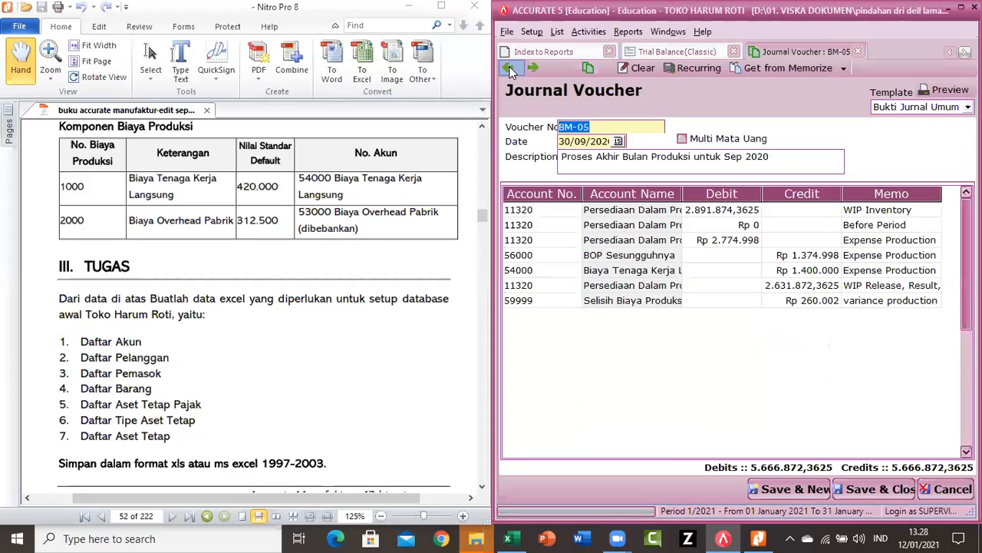
pyautogui.click(510, 68)
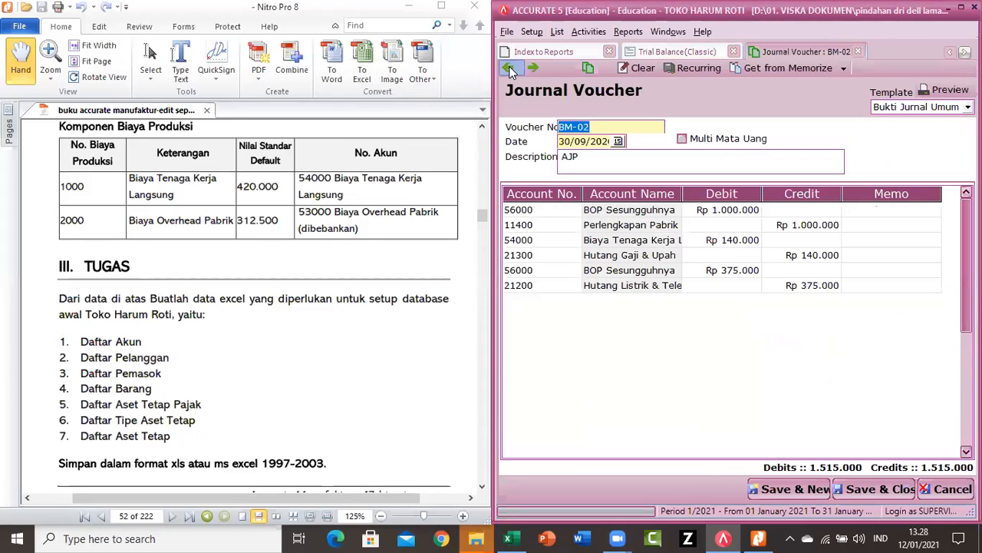
pyautogui.click(510, 68)
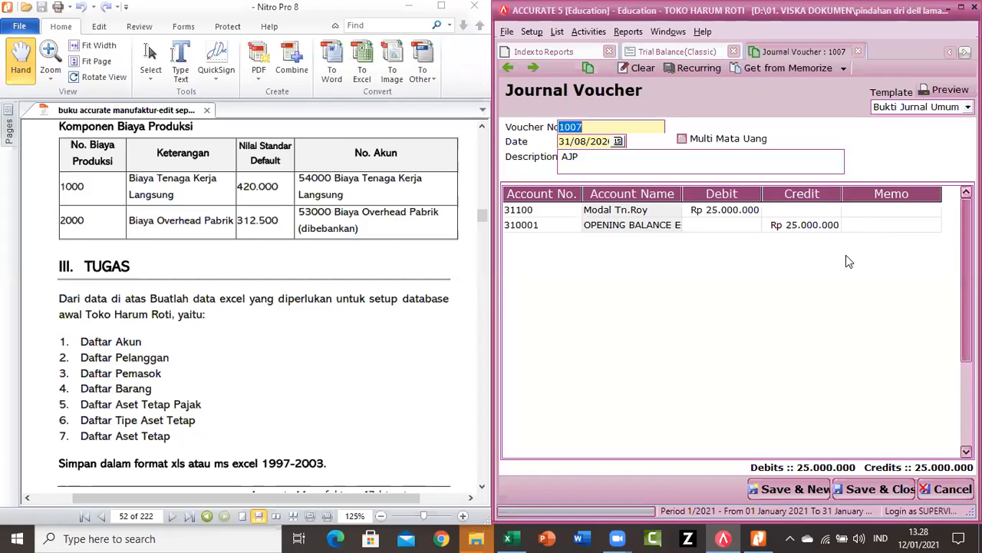
pyautogui.click(854, 488)
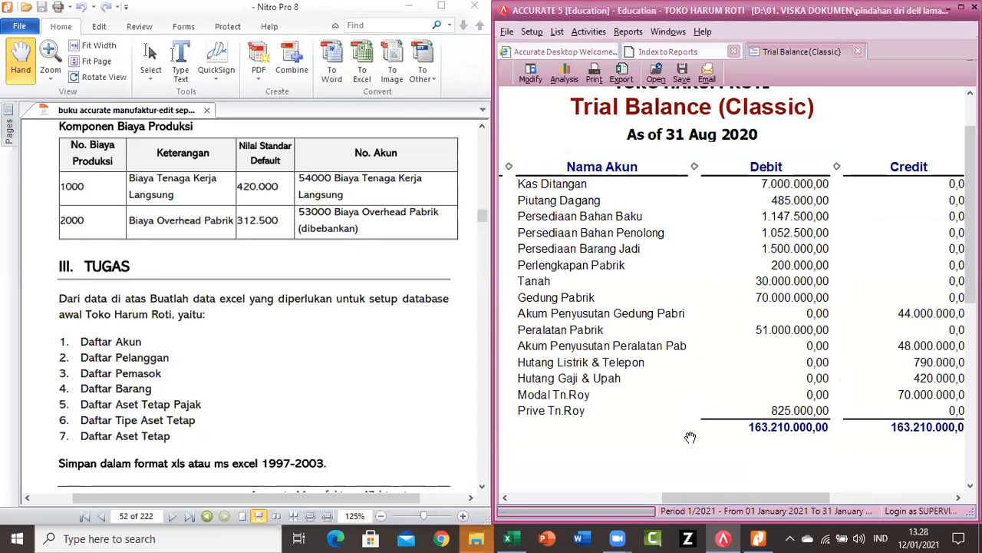
pyautogui.hscroll(3, 711, 473)
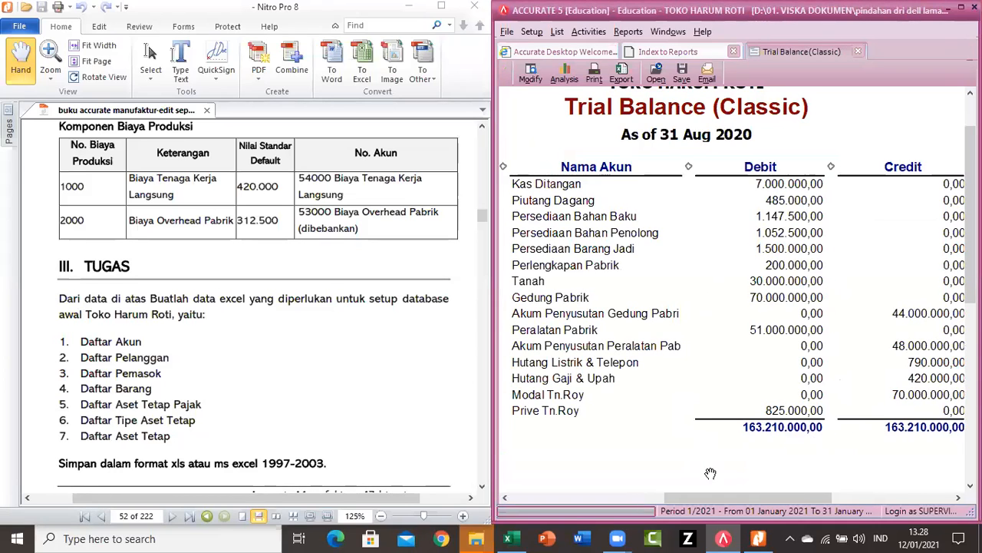
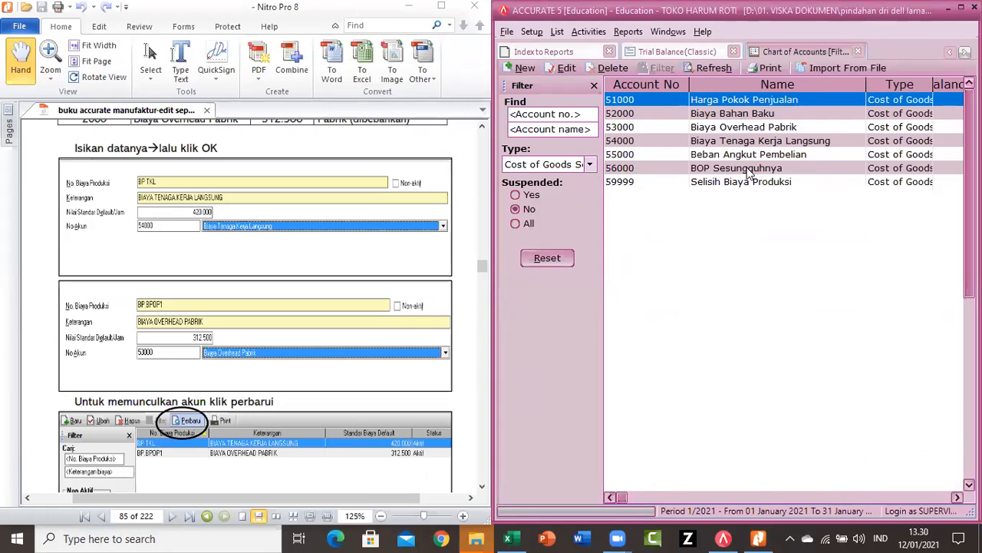
# - Check the production allocation setting of accounts 52000 Biaya Bahan Baku and 53000 Biaya Overhead Pabrik in the chart of accounts
pyautogui.doubleClick(710, 117)
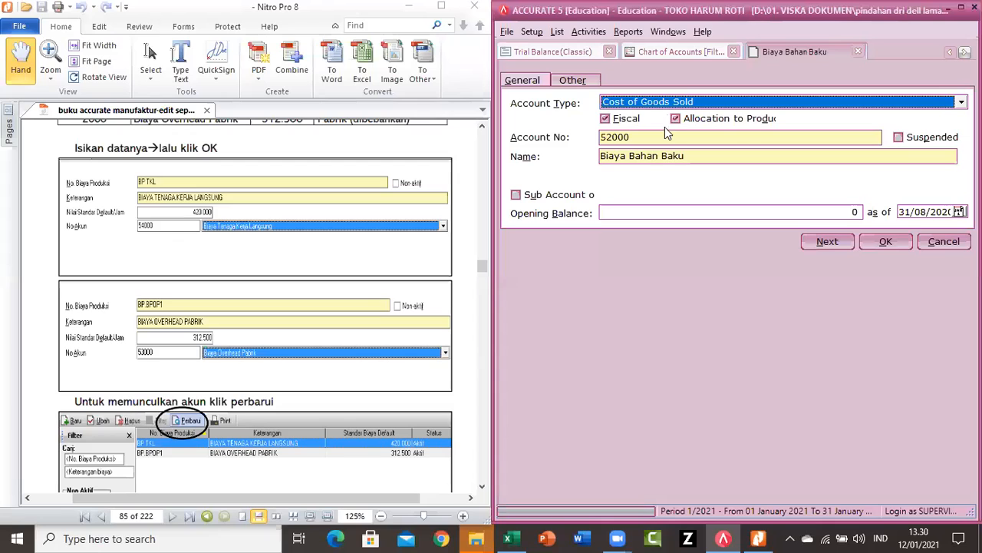
pyautogui.click(874, 239)
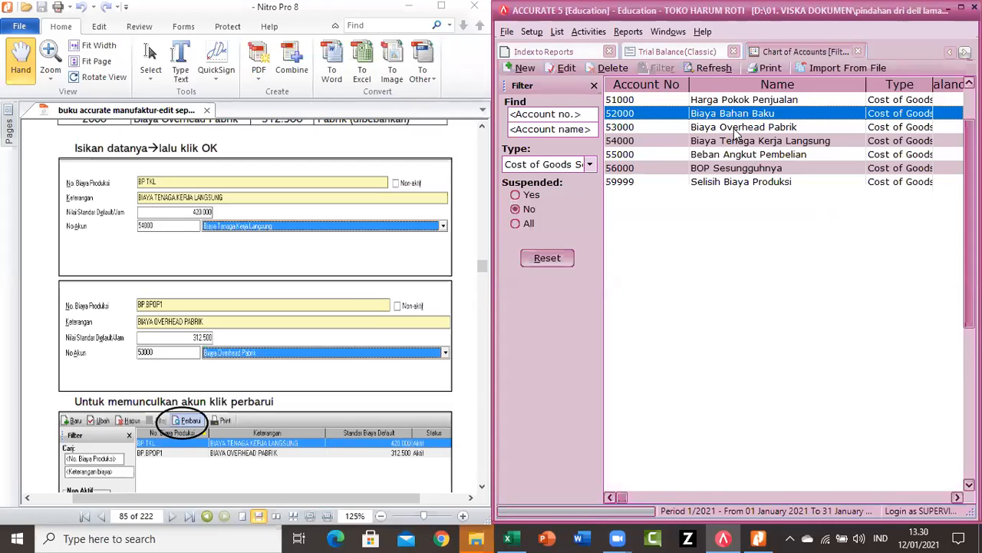
pyautogui.doubleClick(734, 129)
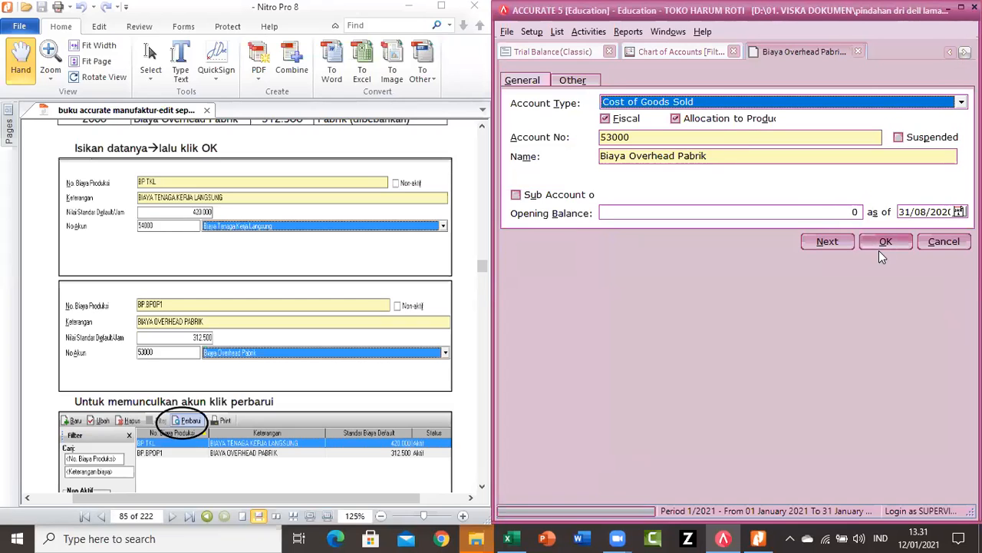
pyautogui.click(949, 242)
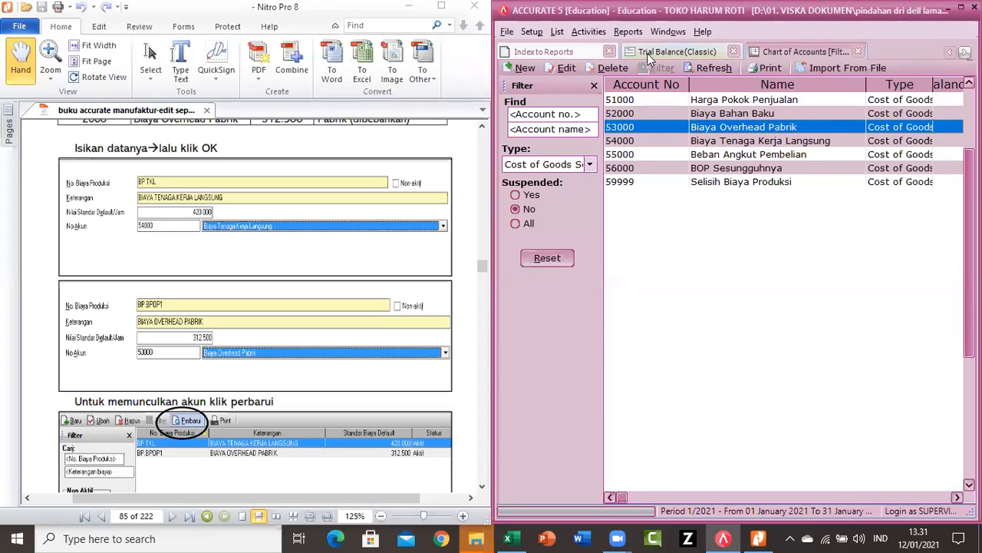
# - Generate the Cost Of Goods Manufactured report from the manufacturing reports for period 9 of 2020
pyautogui.click(560, 52)
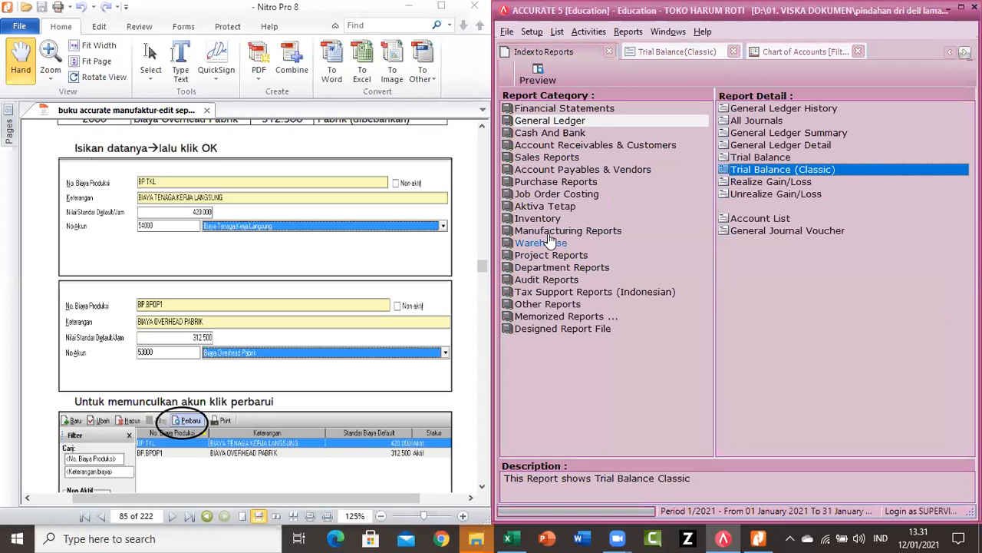
pyautogui.click(549, 235)
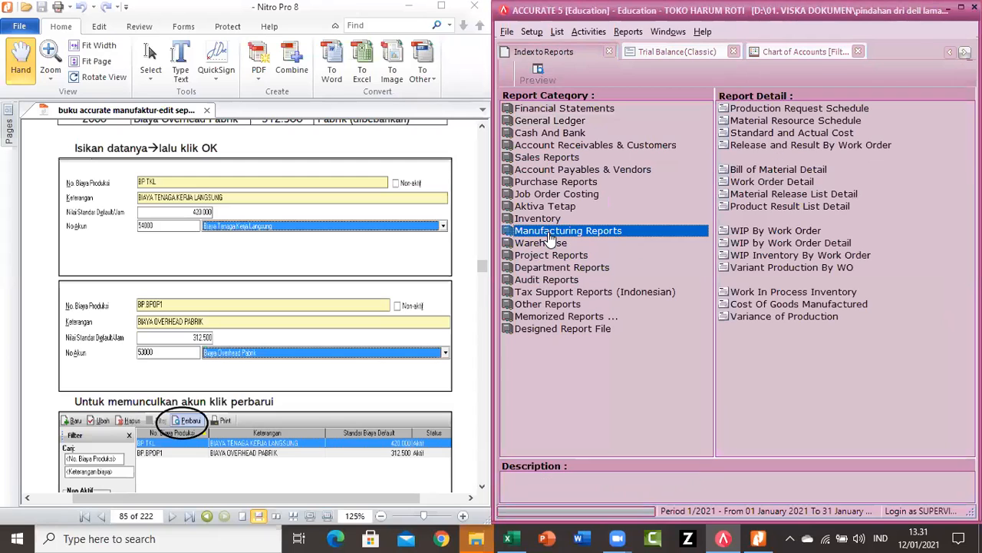
pyautogui.click(742, 305)
pyautogui.click(750, 293)
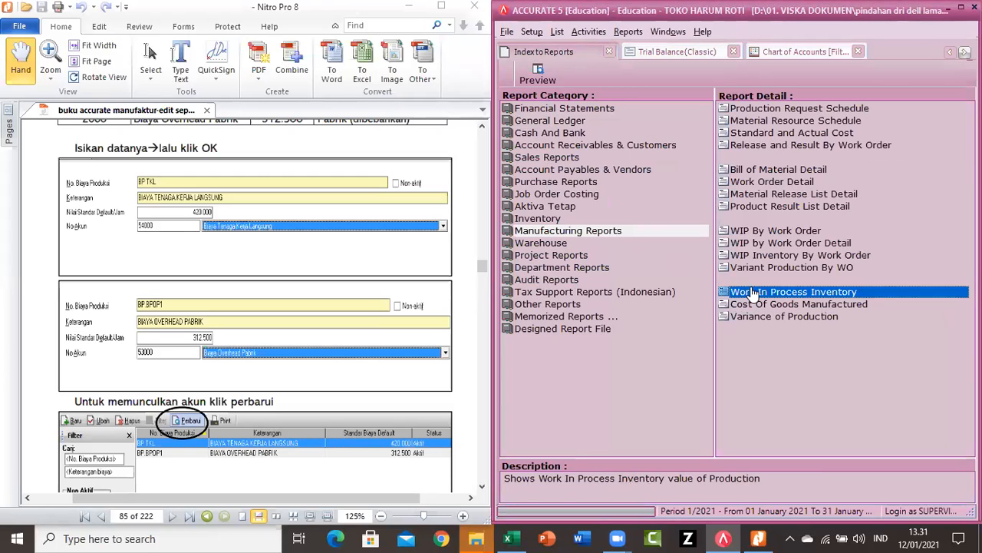
pyautogui.click(756, 304)
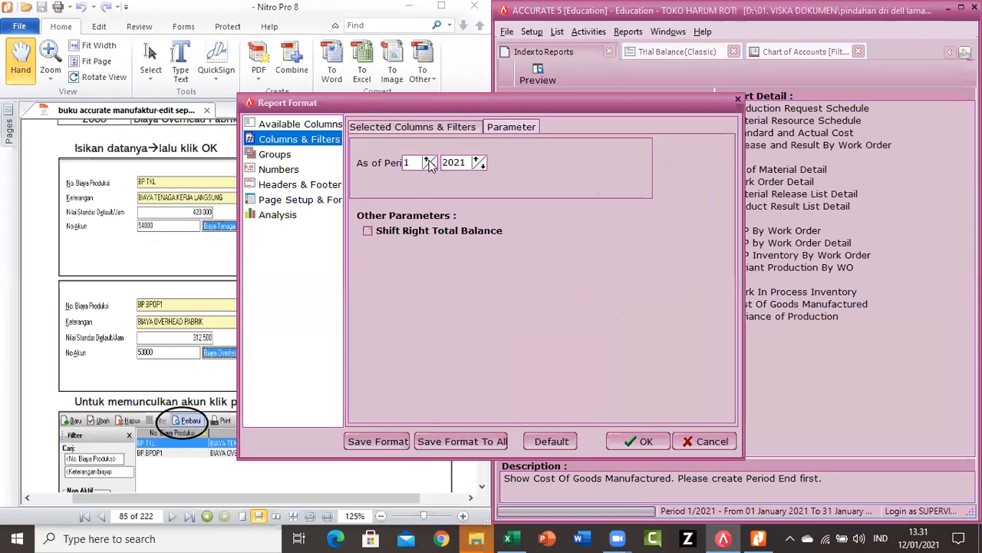
pyautogui.click(425, 161)
pyautogui.click(427, 161)
pyautogui.click(482, 165)
pyautogui.click(644, 441)
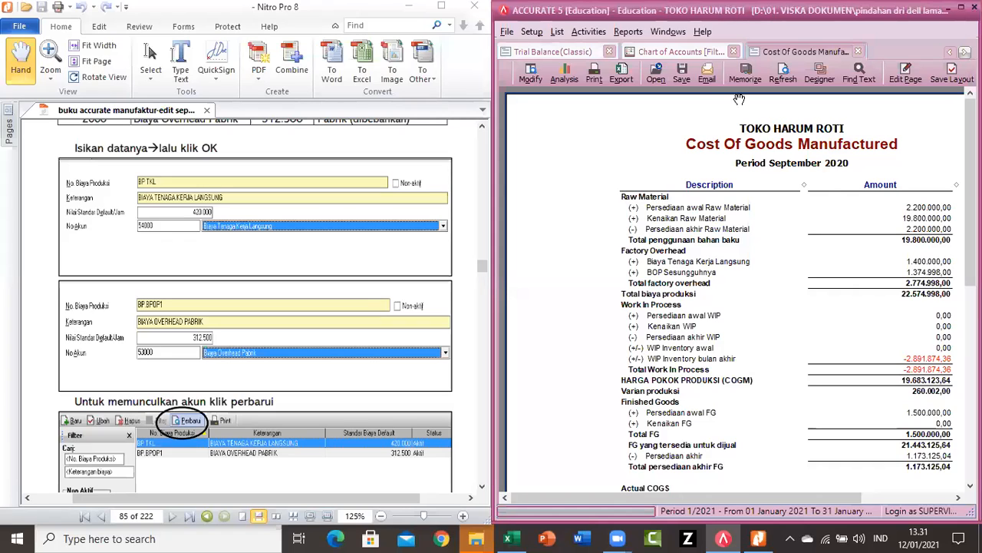
# - Compare account 52000 Biaya Bahan Baku's production allocation setting with the Cost Of Goods Manufactured report, and close the account record
pyautogui.click(660, 54)
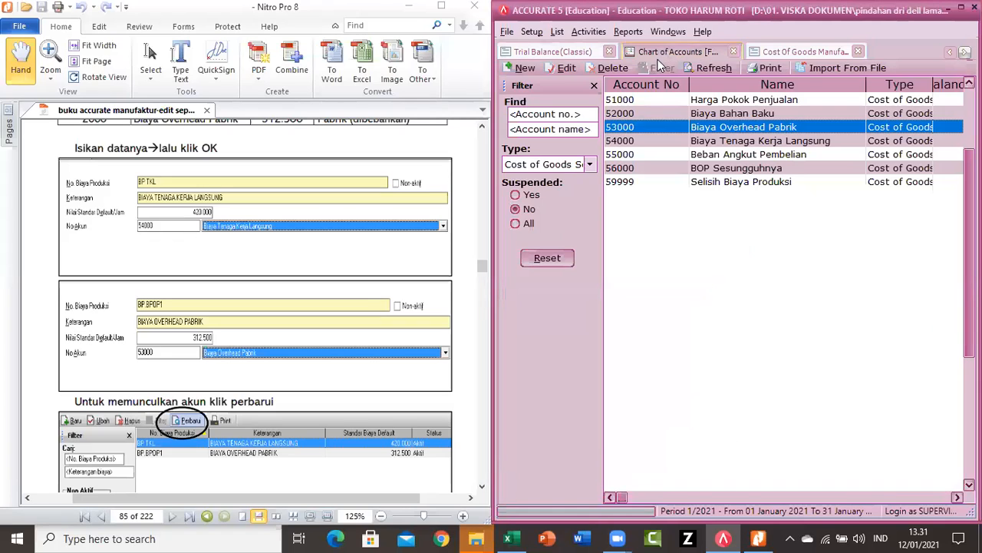
pyautogui.click(700, 113)
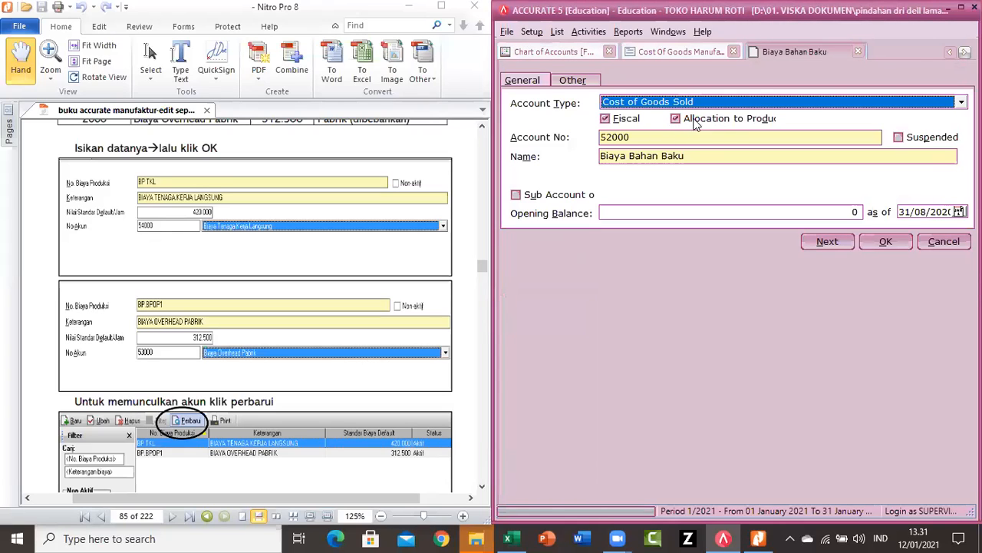
pyautogui.click(687, 52)
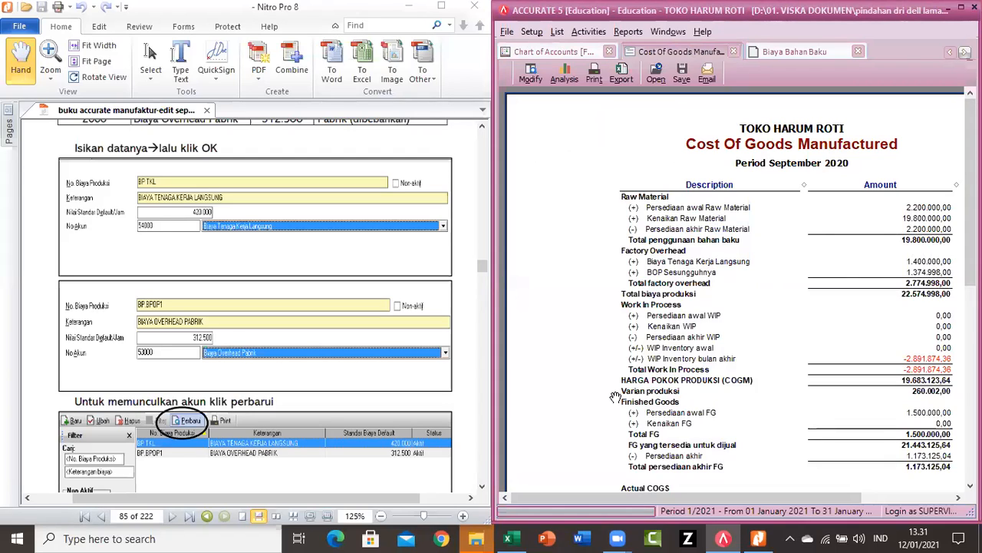
pyautogui.click(852, 51)
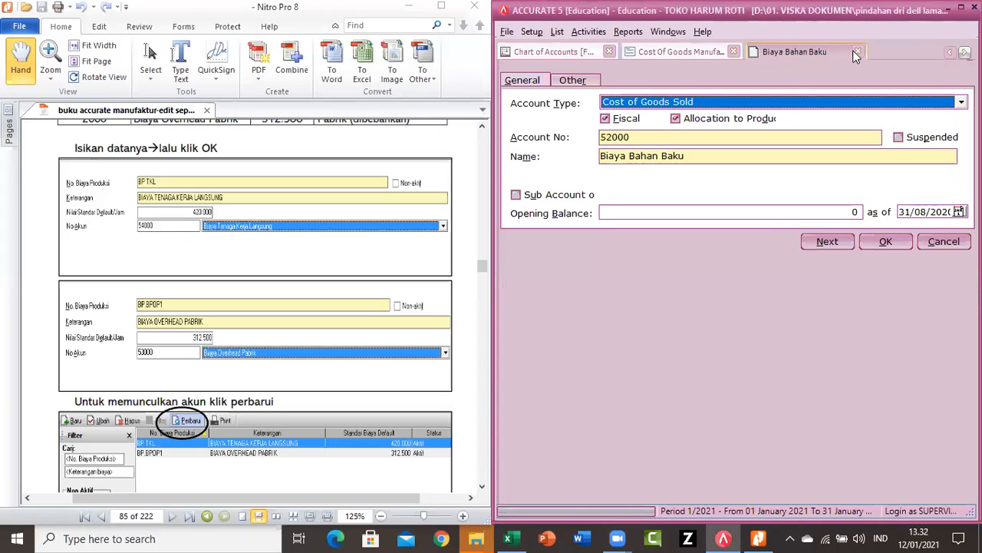
pyautogui.click(857, 52)
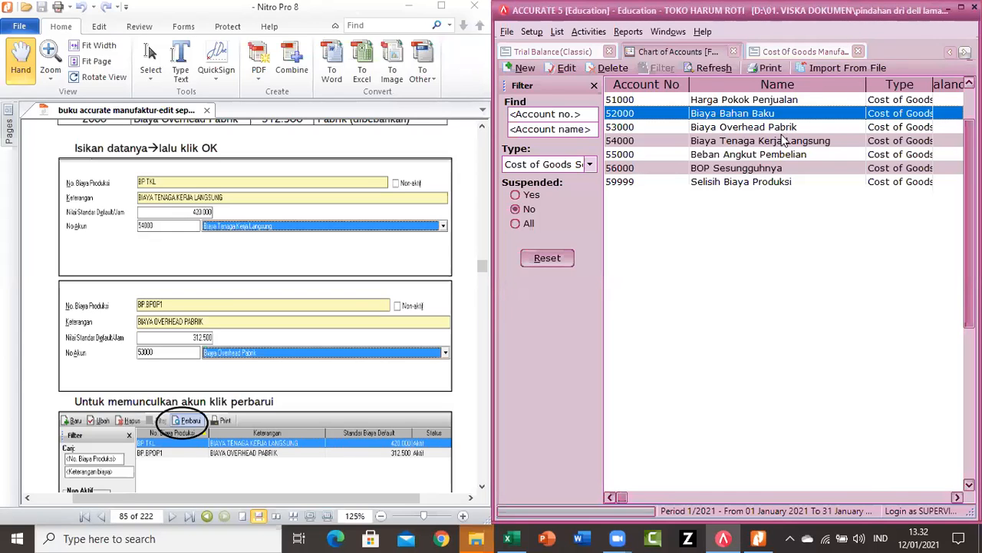
# - Close the Cost Of Goods Manufactured report, the chart of accounts, the trial balance and the report index
pyautogui.click(857, 52)
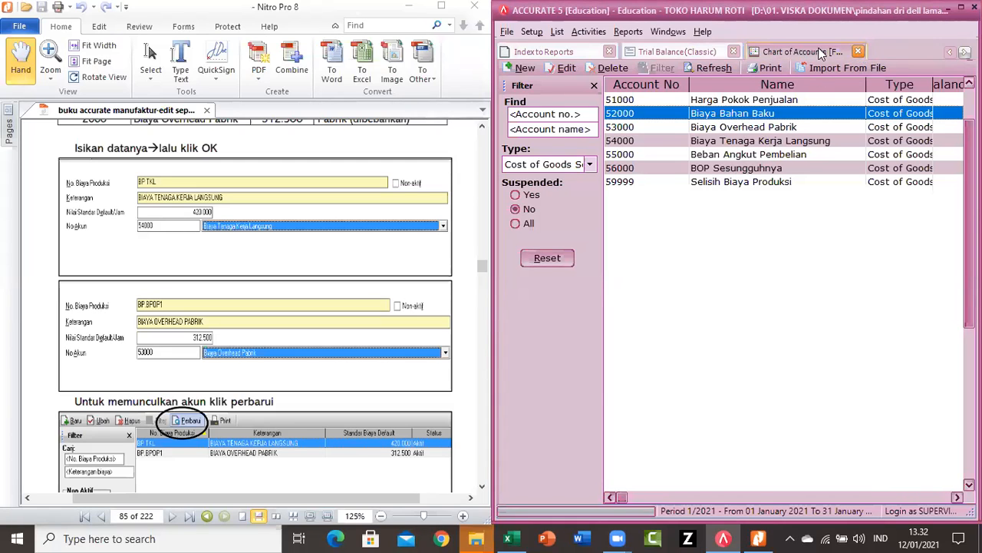
pyautogui.click(858, 51)
pyautogui.click(854, 52)
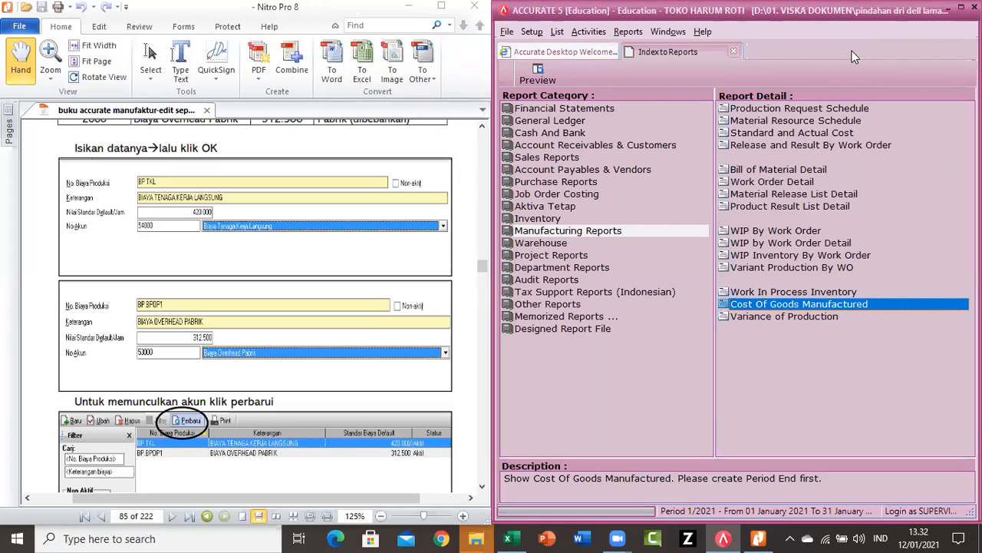
pyautogui.click(734, 52)
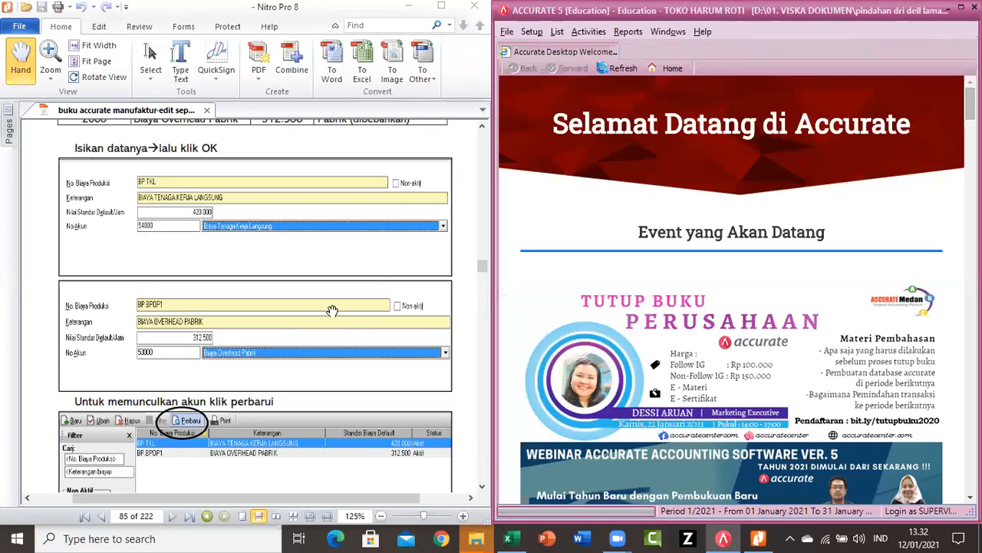
# - Find the cash payment voucher BKK-01 in the Nitro book and open a new Other Payment form in Accurate
pyautogui.scroll(-15, 223, 341)
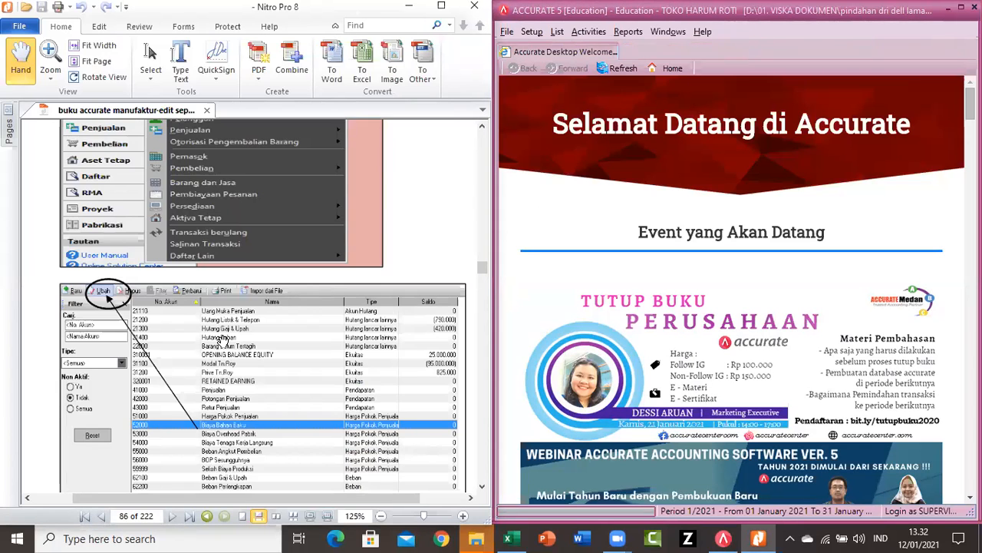
pyautogui.scroll(-20, 222, 341)
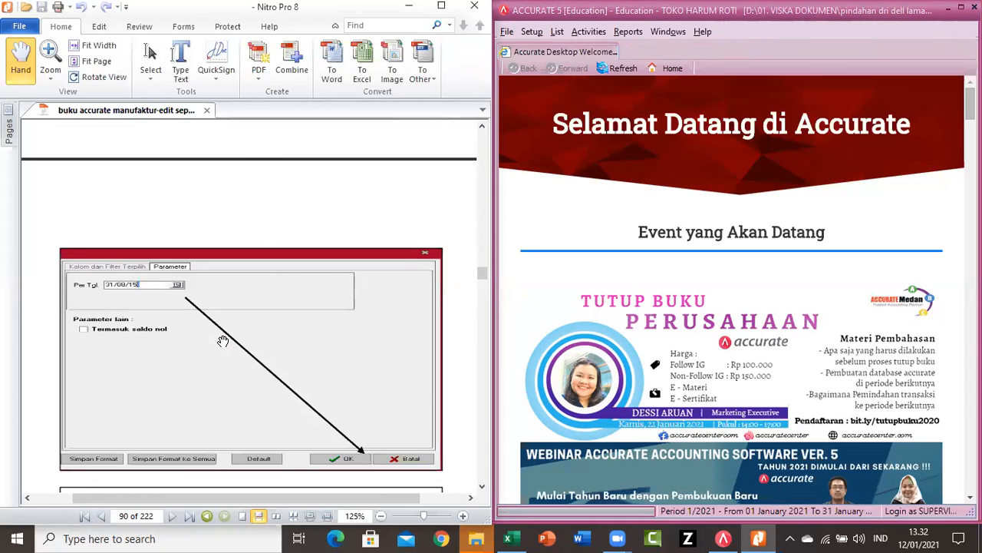
pyautogui.scroll(-8, 223, 341)
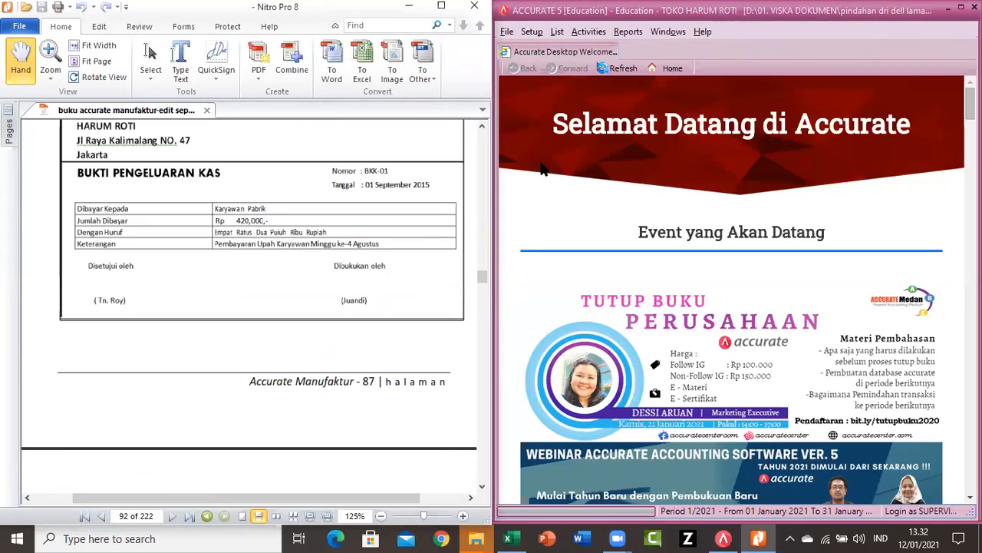
pyautogui.click(586, 34)
pyautogui.moveTo(630, 64)
pyautogui.click(735, 66)
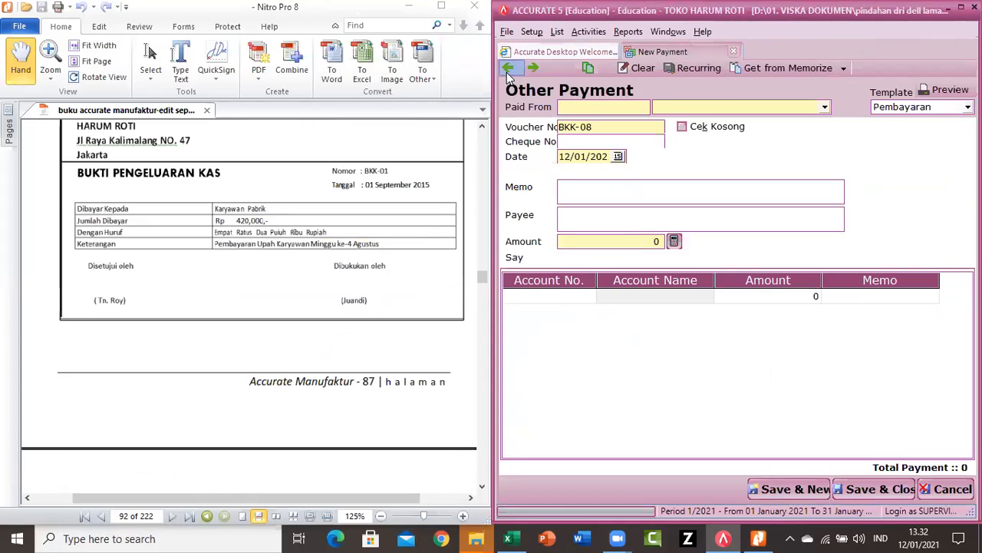
# - Browse back through the saved other payments to voucher BKK-01
pyautogui.click(507, 69)
pyautogui.click(507, 69)
pyautogui.click(506, 69)
pyautogui.click(506, 69)
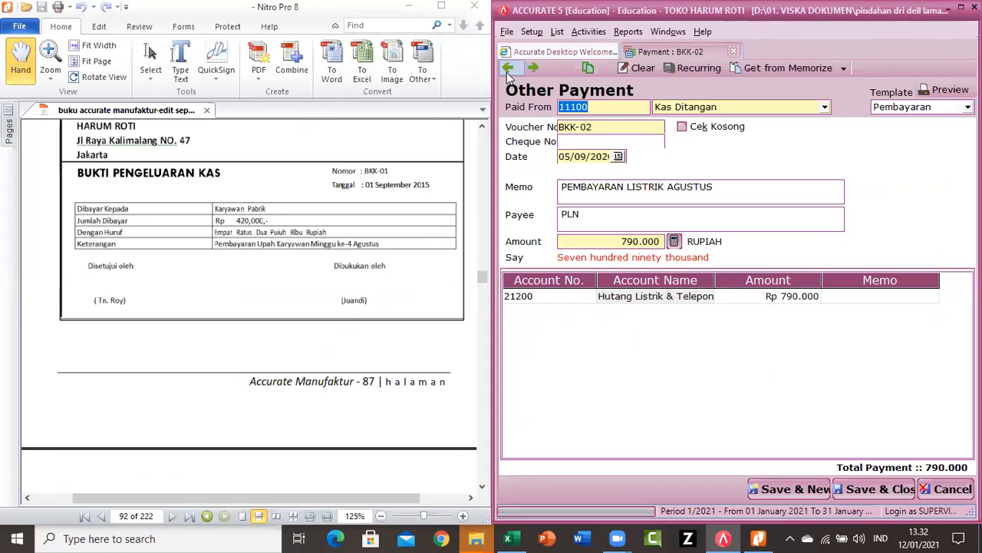
pyautogui.click(507, 69)
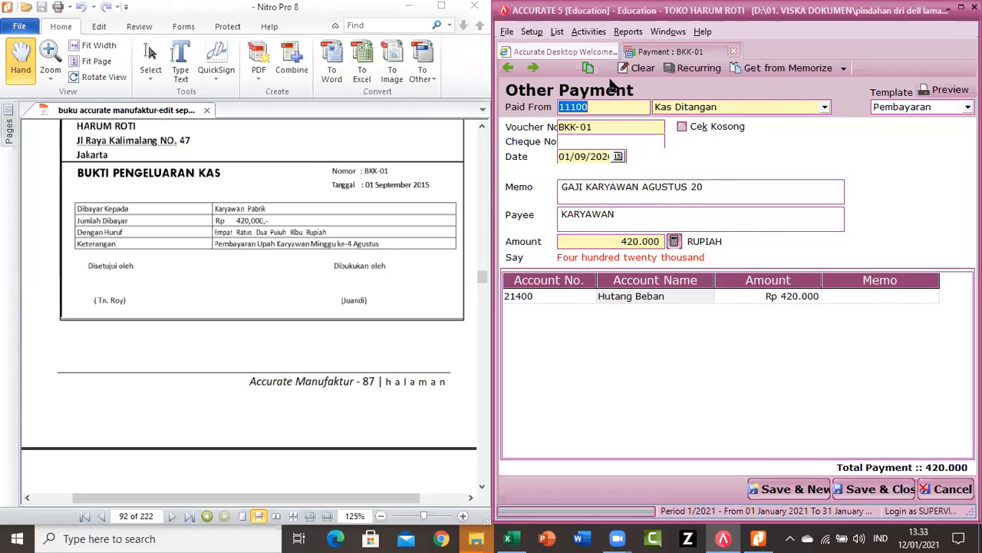
# - Examine the enlarged transaction journal of payment BKK-01, and close the journal
pyautogui.click(588, 68)
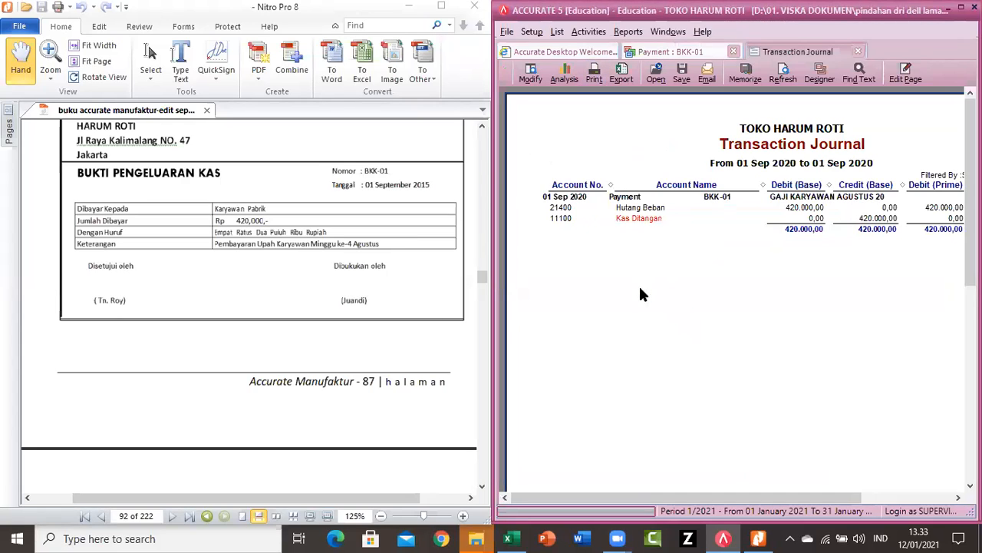
pyautogui.rightClick(641, 294)
pyautogui.click(658, 316)
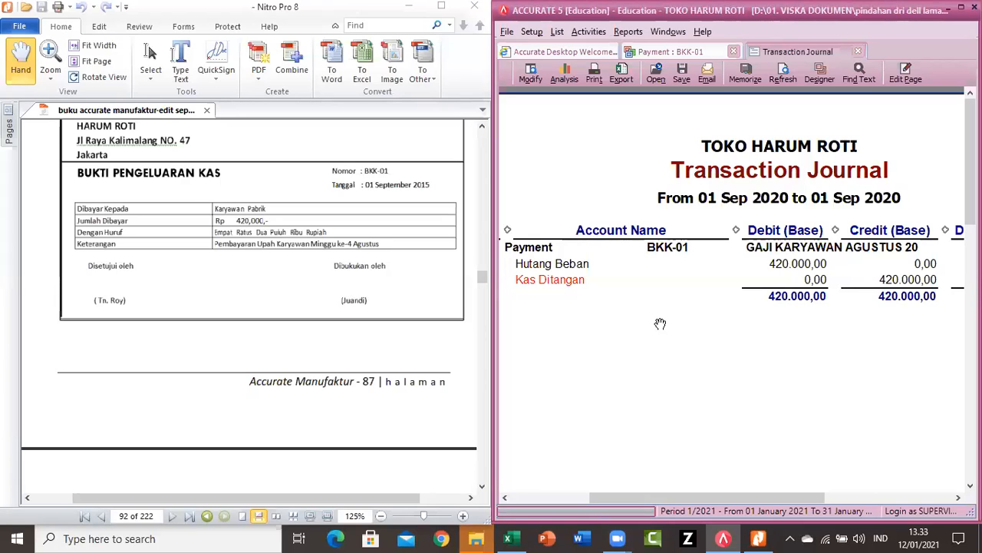
pyautogui.click(857, 52)
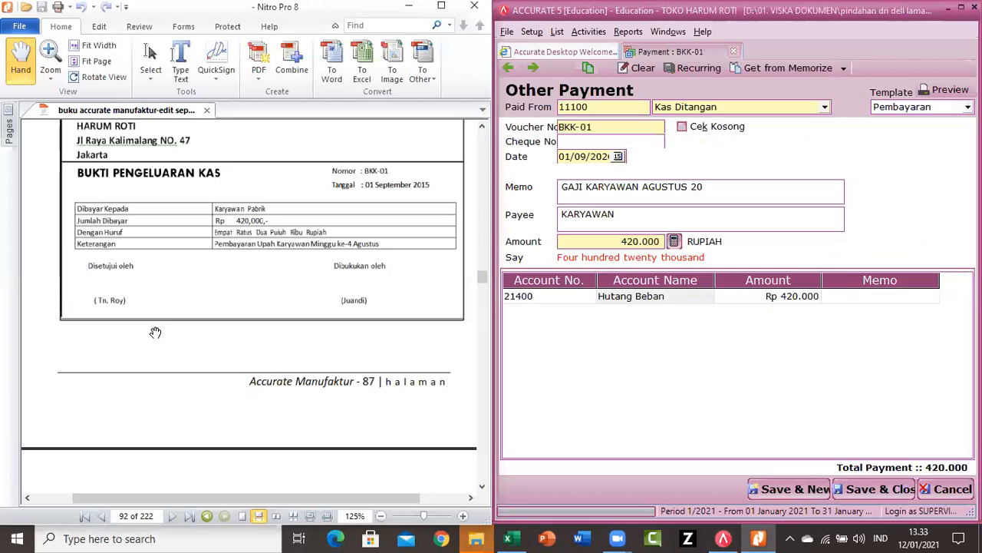
# - Find Bukti Transaksi No 2 in the Nitro book and close payment BKK-01 in Accurate
pyautogui.scroll(-5, 155, 331)
pyautogui.scroll(-1, 155, 331)
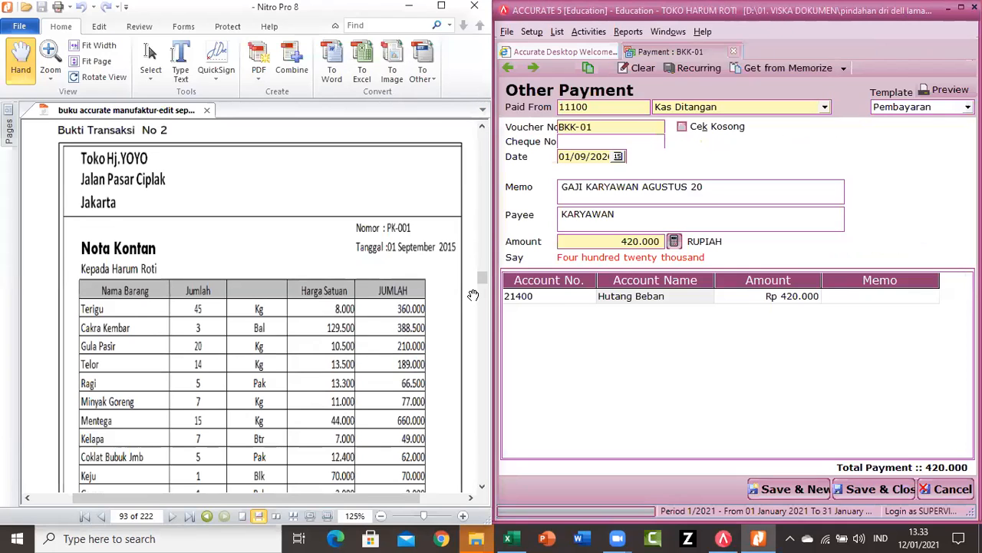
pyautogui.scroll(-1, 483, 482)
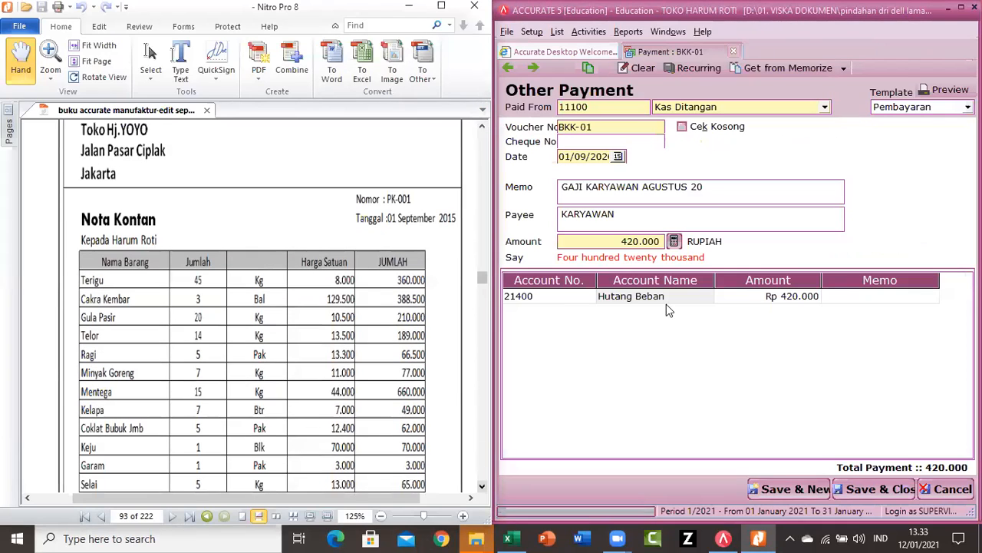
pyautogui.click(733, 50)
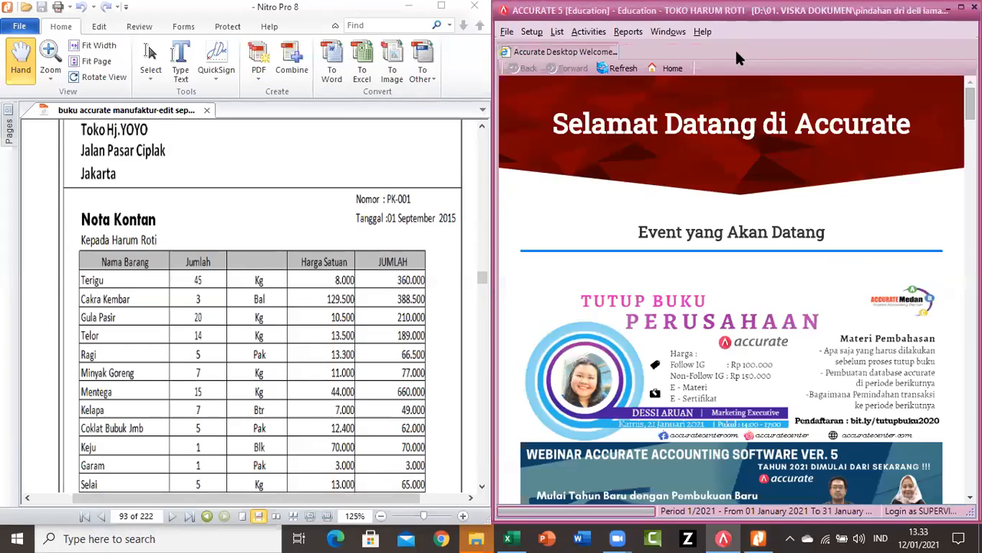
# - Open the Purchase Invoice form and browse back to the saved invoice PK-001
pyautogui.click(600, 38)
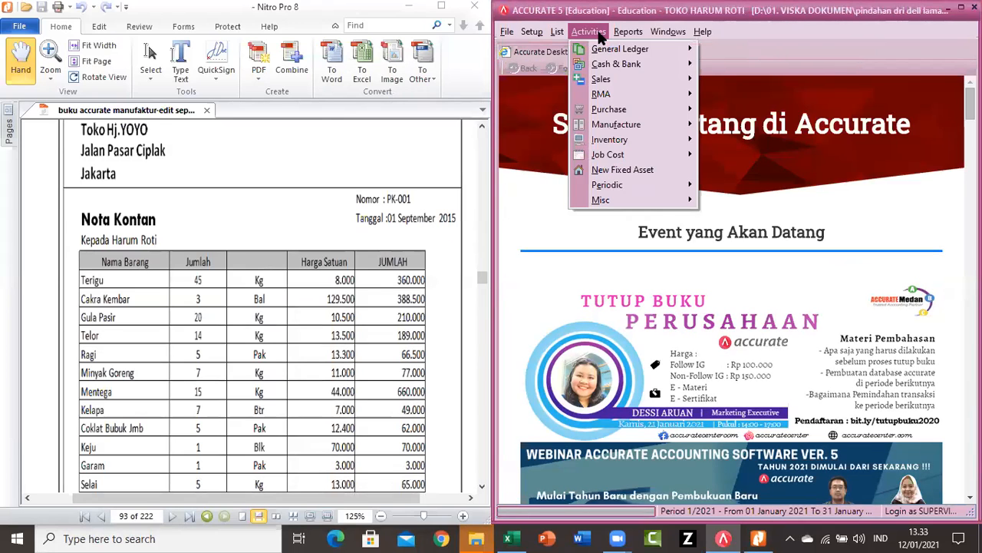
pyautogui.moveTo(693, 109)
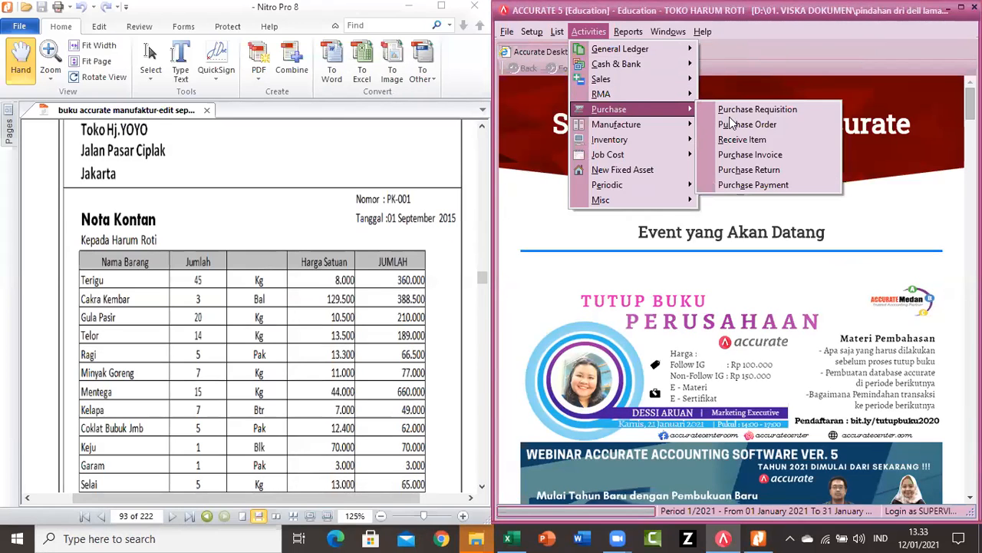
pyautogui.click(733, 157)
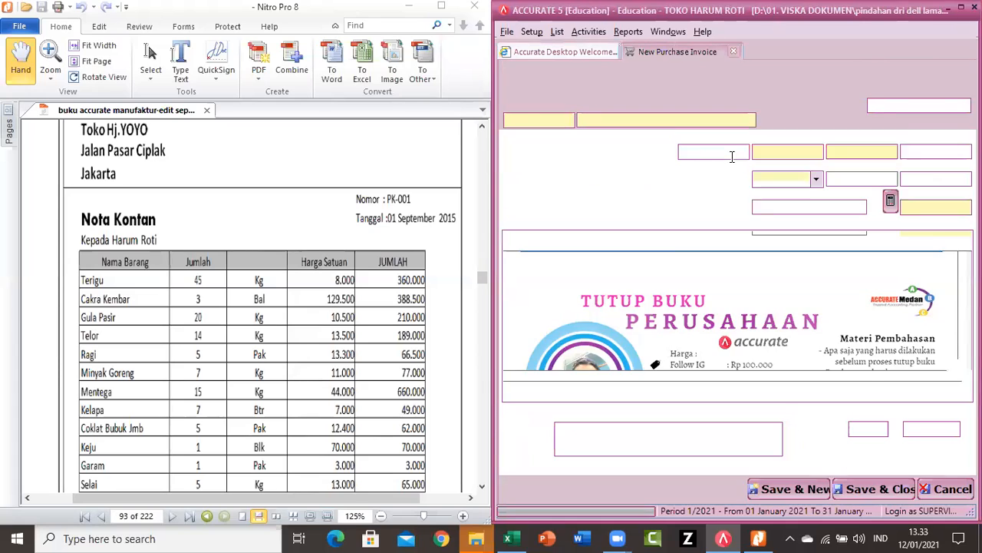
pyautogui.click(511, 69)
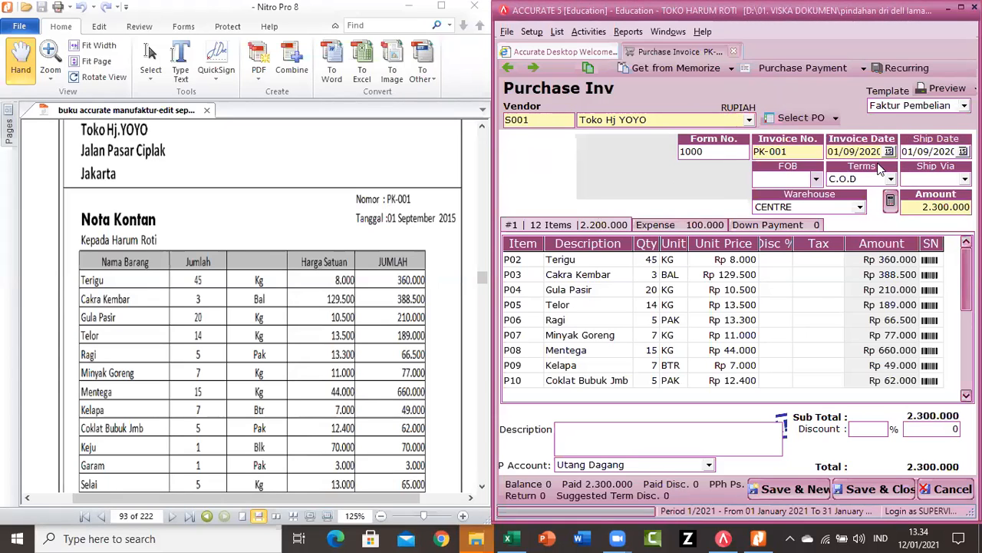
# - Compare the item lines of purchase invoice PK-001 with the Nota Kontan in the book, down to its last line
pyautogui.click(537, 261)
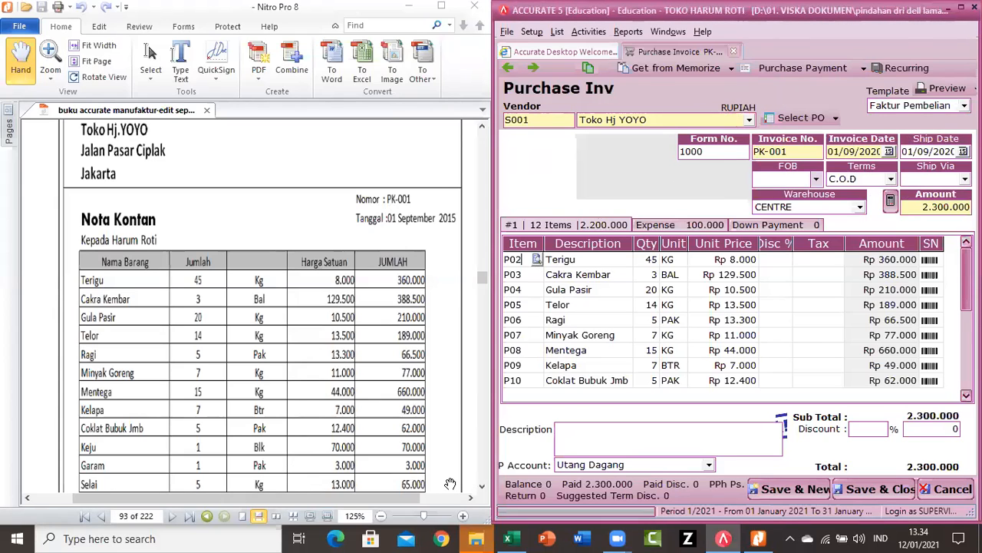
pyautogui.click(480, 491)
pyautogui.click(480, 489)
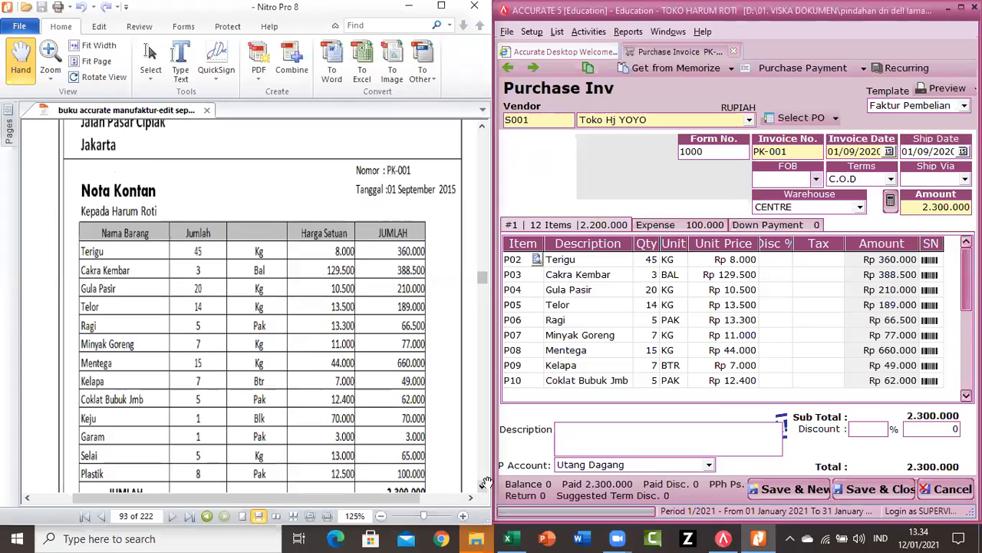
pyautogui.moveTo(966, 281); pyautogui.dragTo(966, 369)
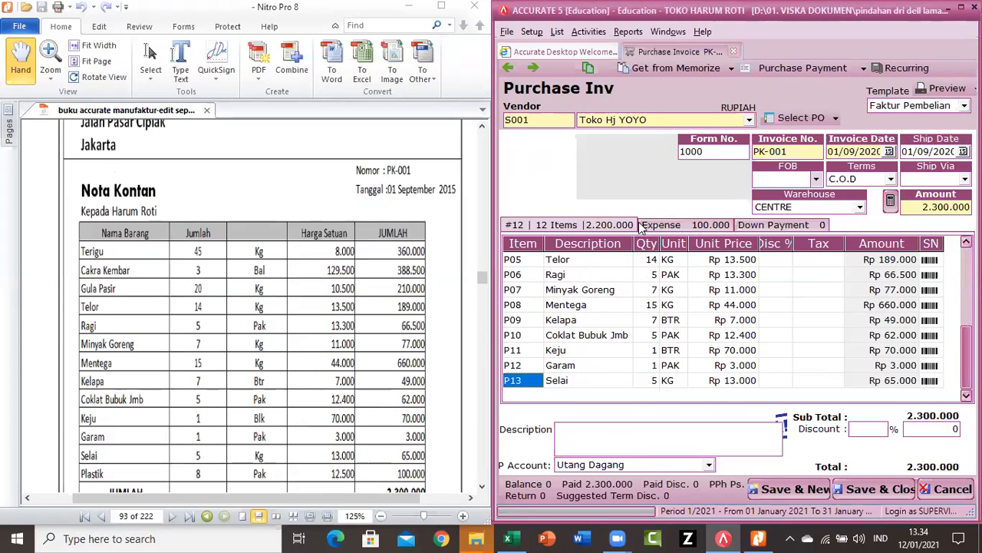
pyautogui.click(481, 487)
pyautogui.click(481, 486)
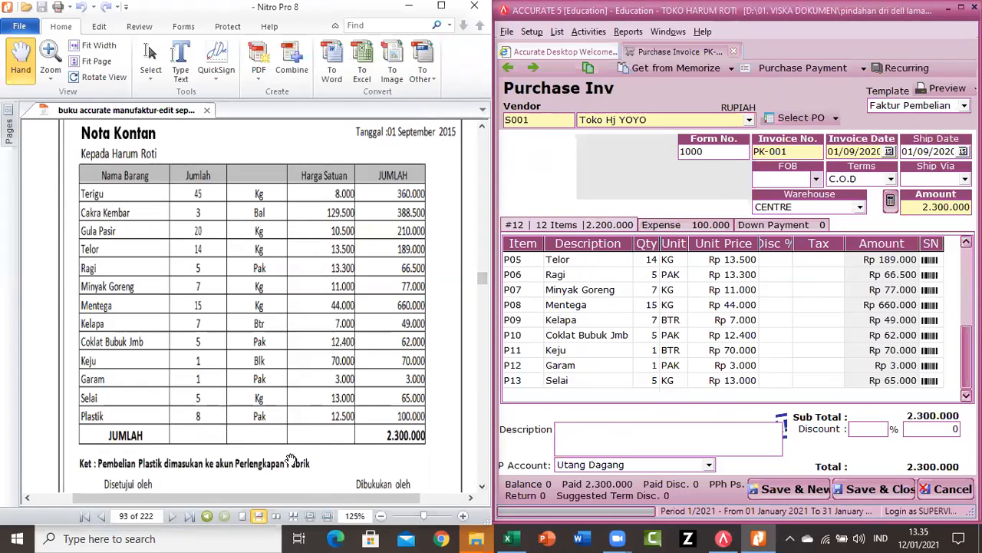
# - Check the invoice's expense line for the plastic purchase with the Notes column widened, and return to the item lines
pyautogui.click(660, 225)
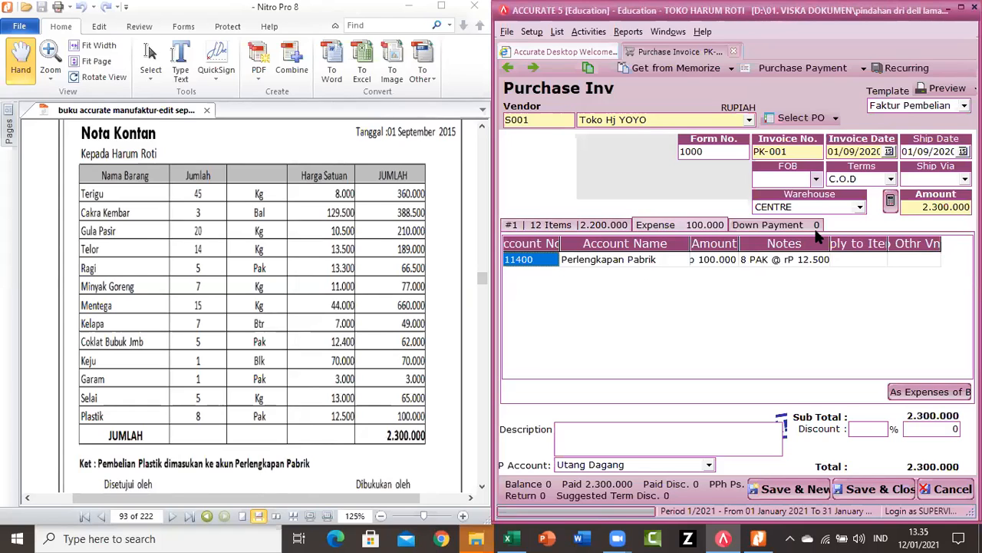
pyautogui.moveTo(830, 243); pyautogui.dragTo(854, 243)
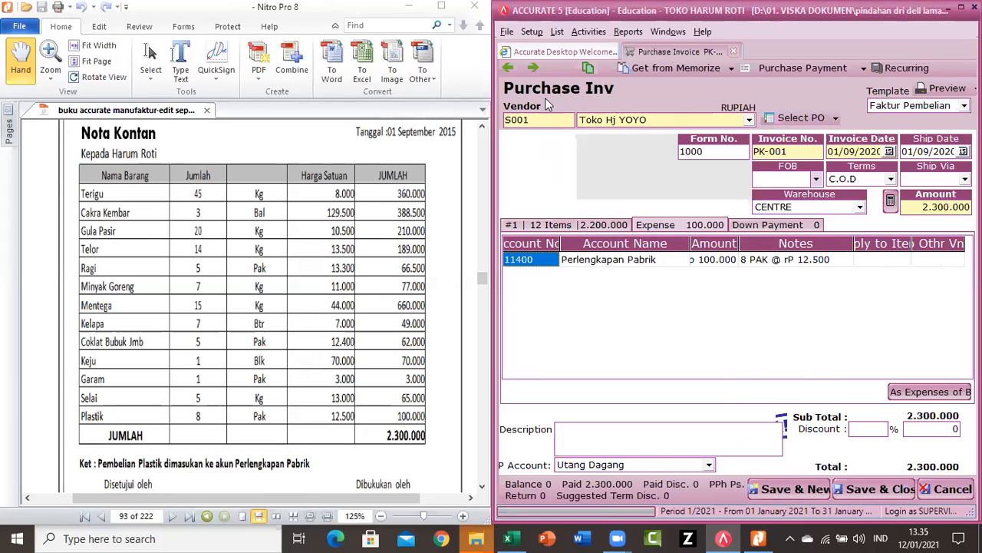
pyautogui.click(562, 227)
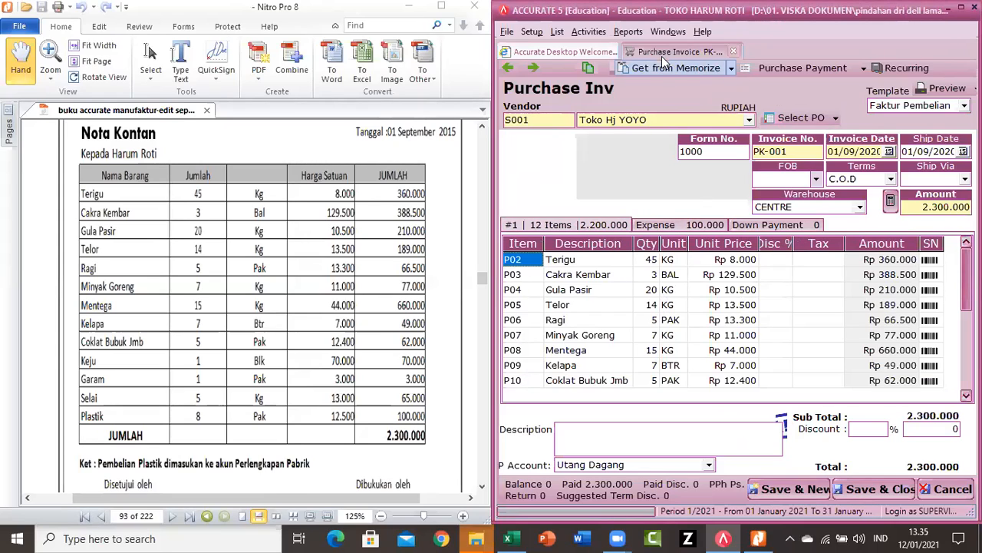
# - Memorize purchase invoice PK-001 as a transaction template with the description FAKTUR BELI
pyautogui.click(732, 69)
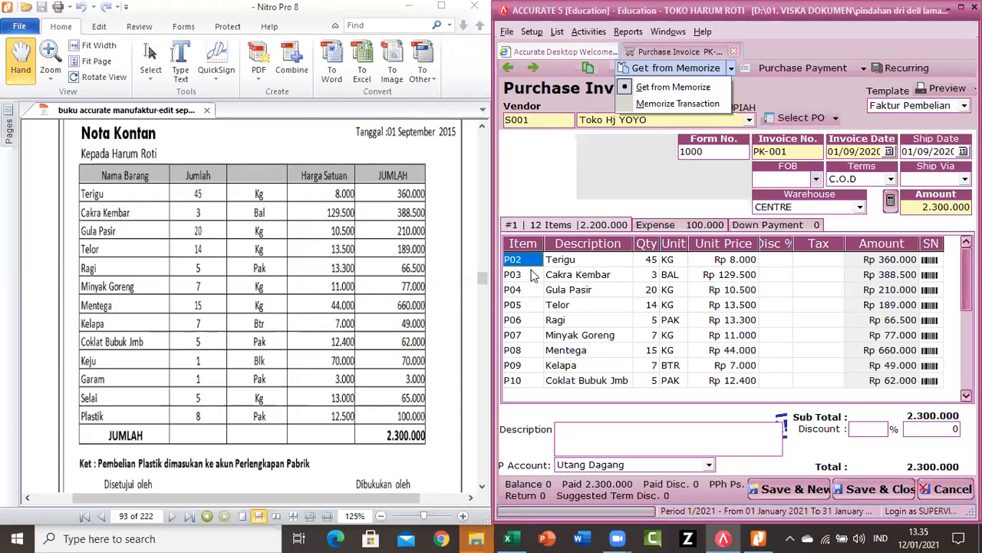
pyautogui.click(649, 104)
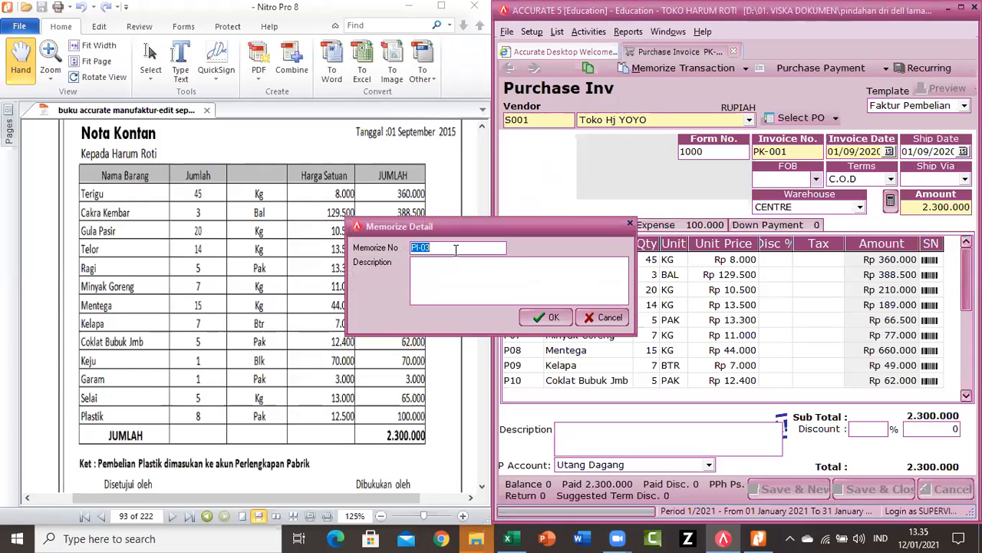
pyautogui.click(438, 269)
pyautogui.write('G')
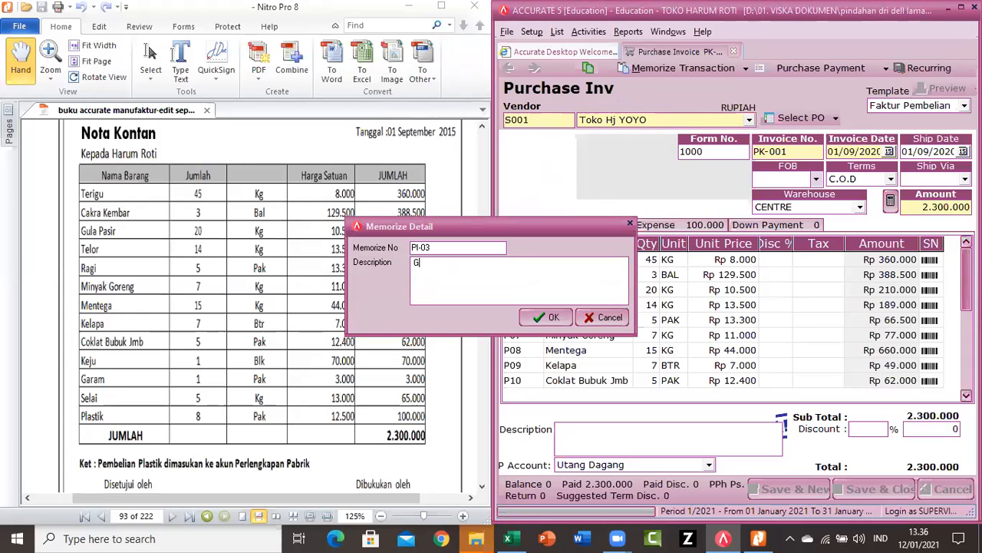
pyautogui.press('BackSpace')
pyautogui.write('FAKTUR BL')
pyautogui.press('BackSpace')
pyautogui.write('ELI')
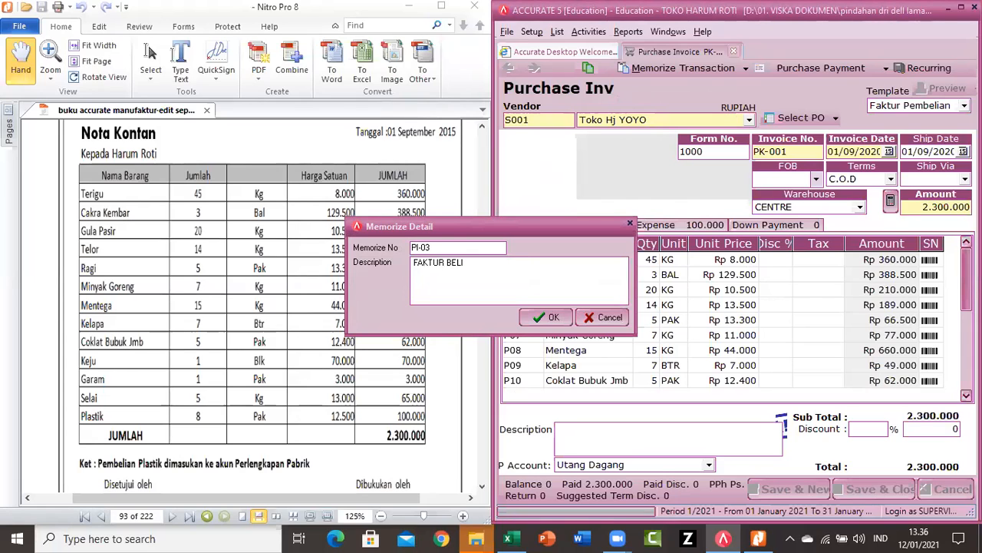
pyautogui.click(547, 318)
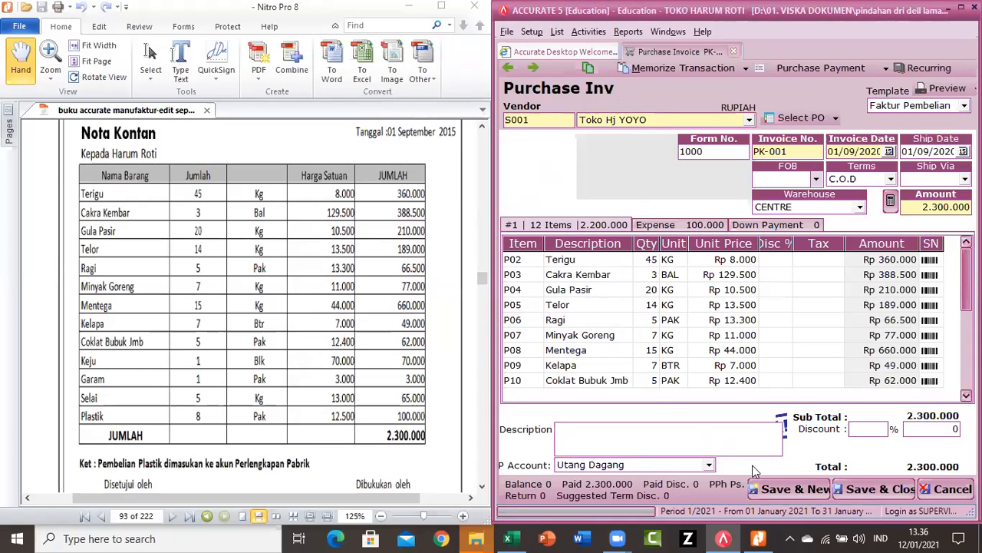
# - Save the invoice and start a new one for vendor Toko Hj YOYO with invoice number YUYU
pyautogui.click(810, 489)
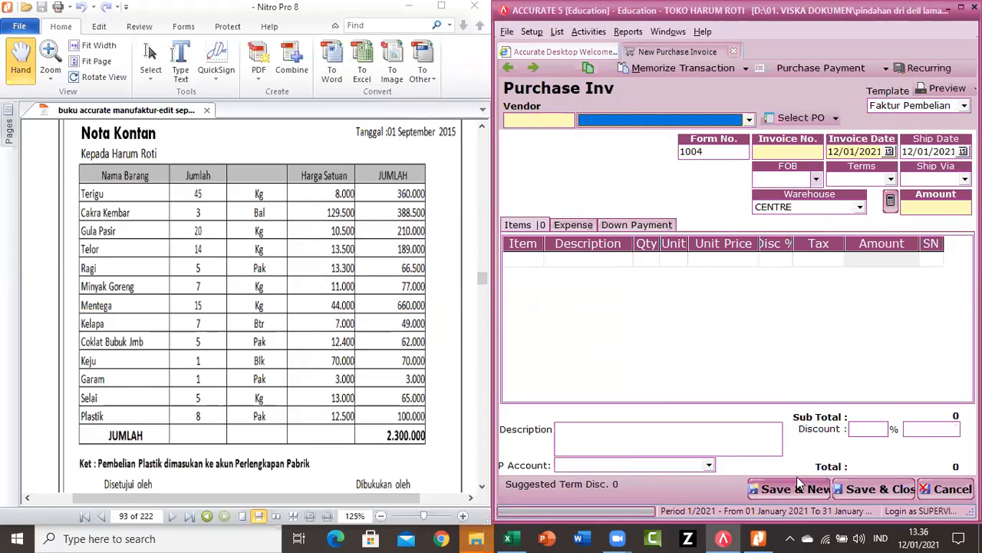
pyautogui.click(747, 120)
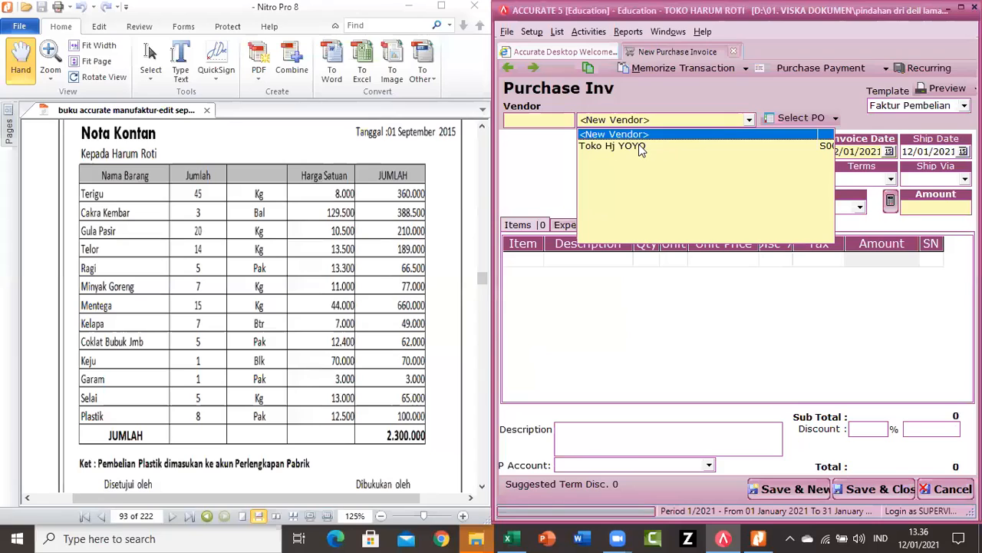
pyautogui.click(639, 144)
pyautogui.click(760, 151)
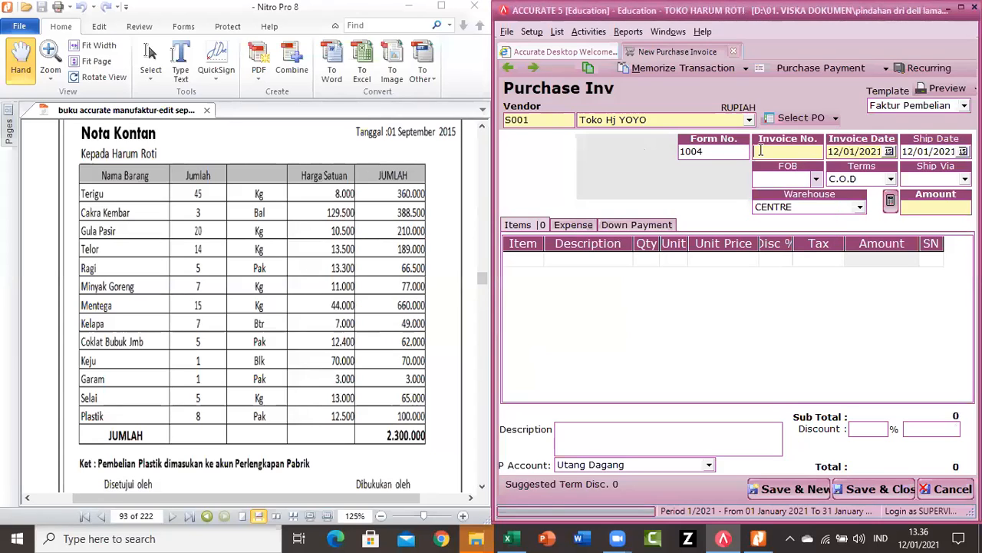
pyautogui.write('YUYU')
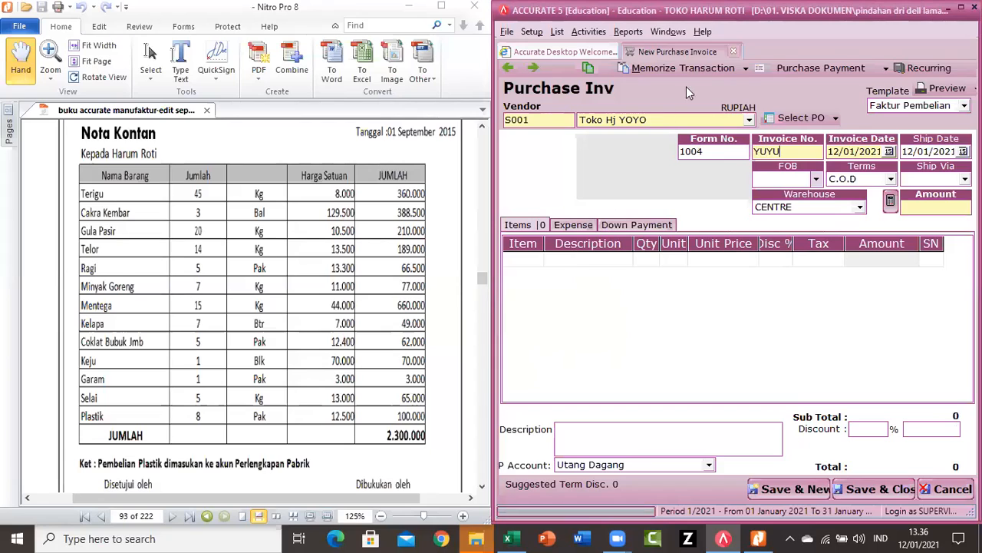
# - Fill the new purchase invoice from the memorized transaction PI-03
pyautogui.click(744, 68)
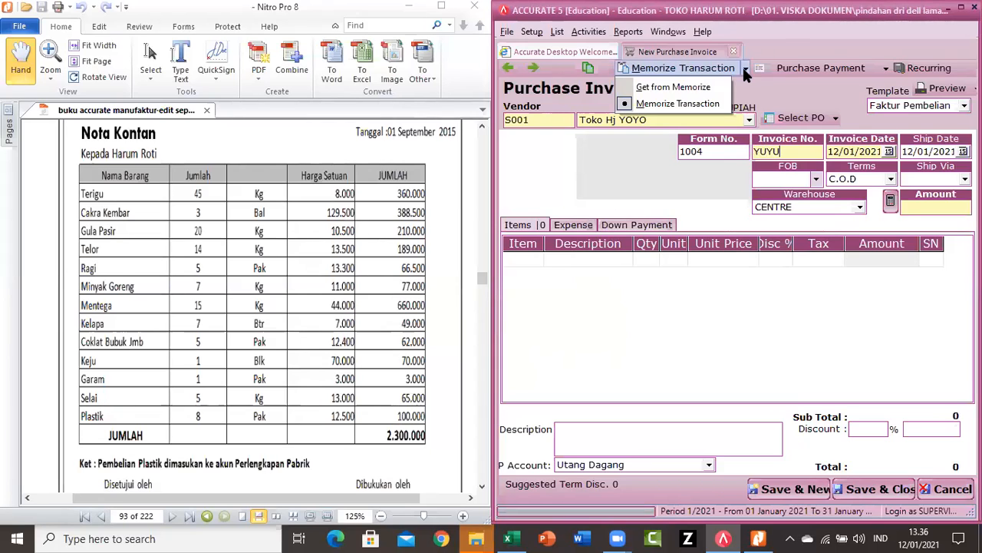
pyautogui.click(691, 87)
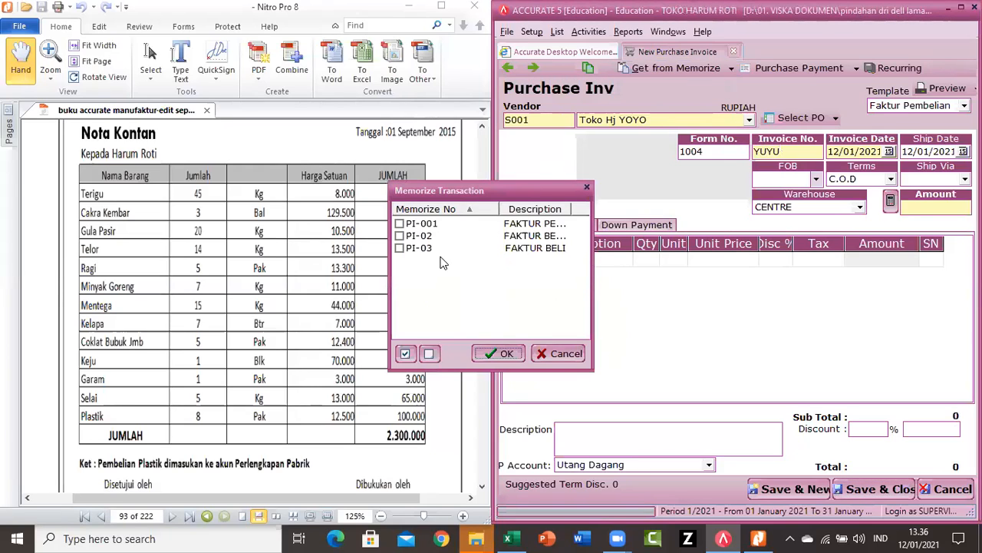
pyautogui.click(399, 249)
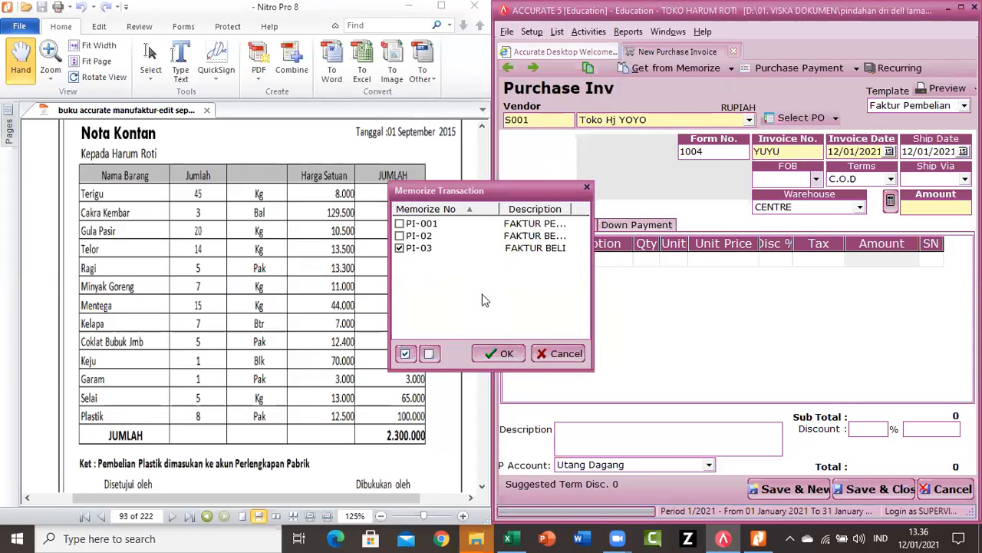
pyautogui.click(510, 354)
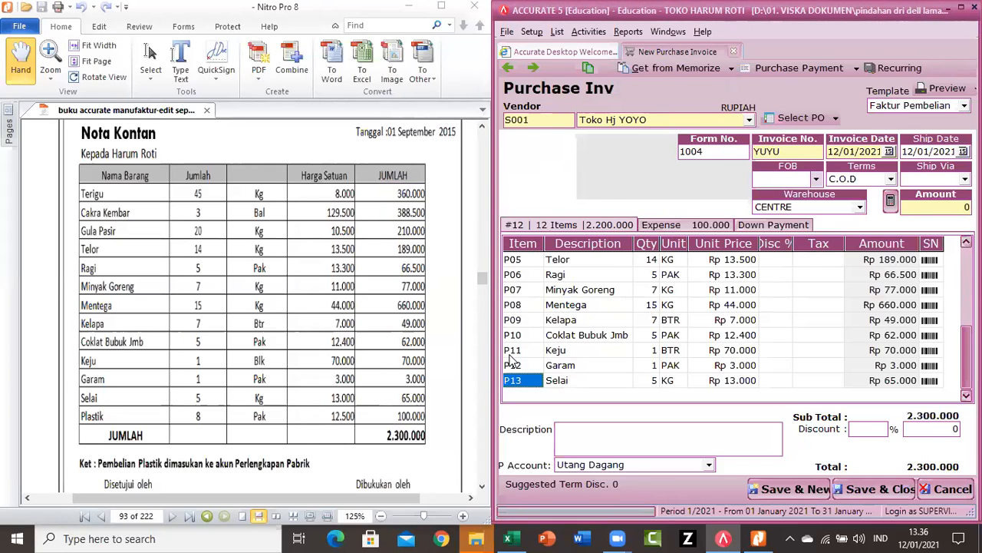
# - Review the filled-in item lines from the first one, checking the Terigu line's quantity and unit price
pyautogui.click(445, 458)
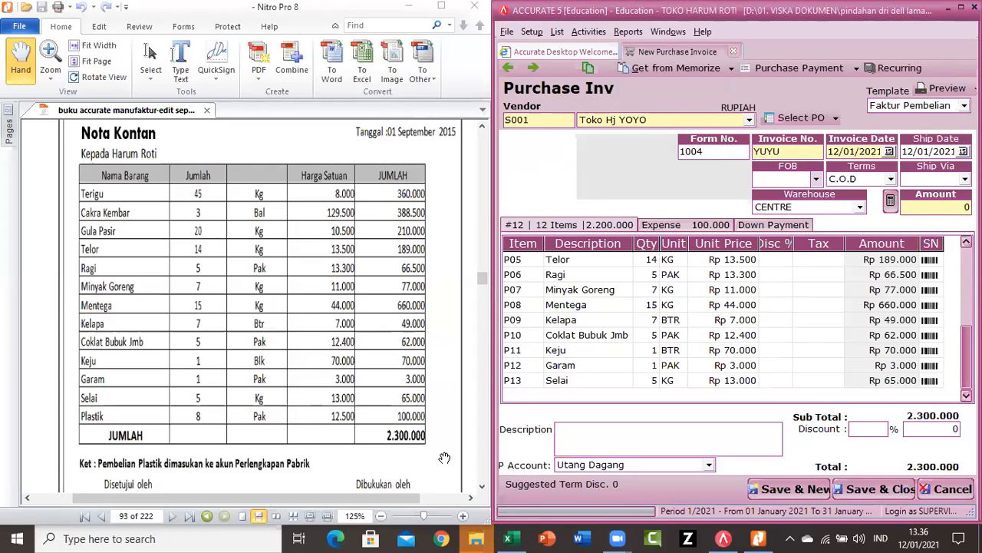
pyautogui.click(537, 265)
pyautogui.scroll(5, 537, 264)
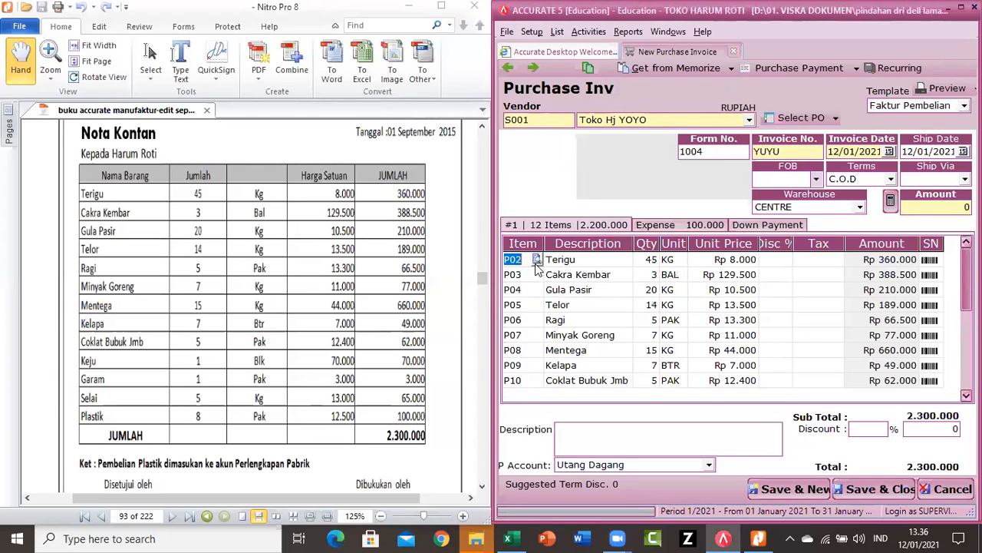
pyautogui.click(651, 262)
pyautogui.press('Tab')
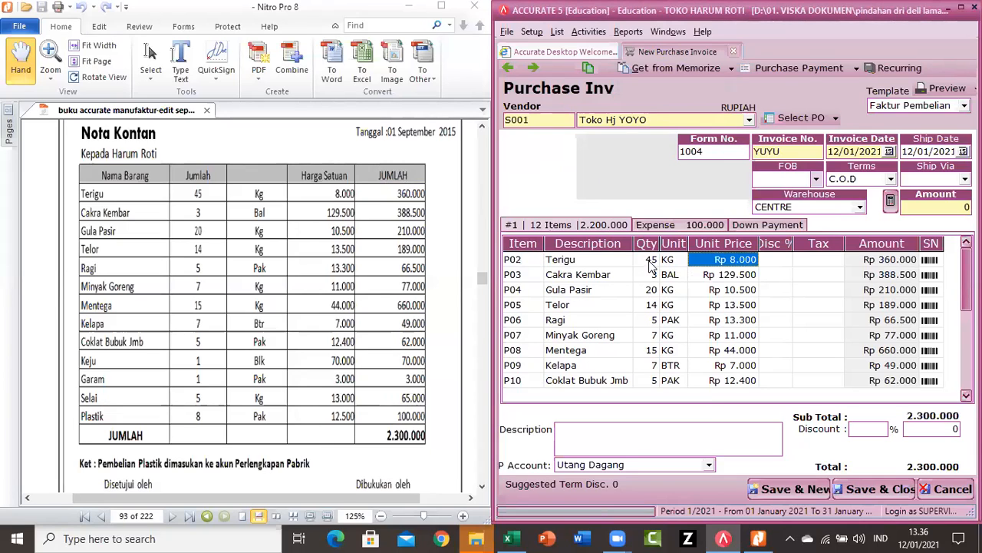
# - Review the remaining item lines of the new invoice down to Selai, and its expense line for Perlengkapan Pabrik
pyautogui.press('Down')
pyautogui.press('Down')
pyautogui.press('Down')
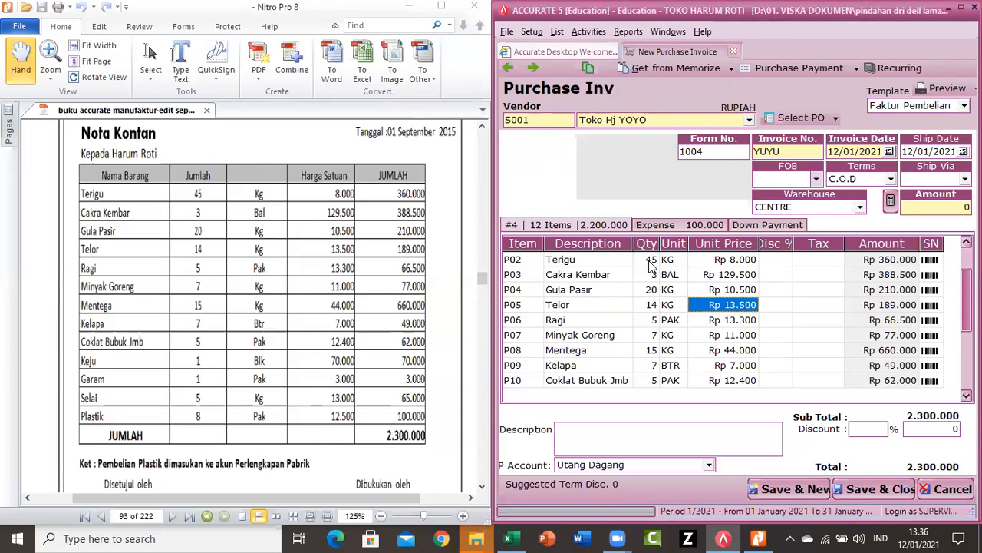
pyautogui.press('Down')
pyautogui.press('Down')
pyautogui.press('Down')
pyautogui.press('Down')
pyautogui.press('Down')
pyautogui.press('Down')
pyautogui.press('Down')
pyautogui.press('Down')
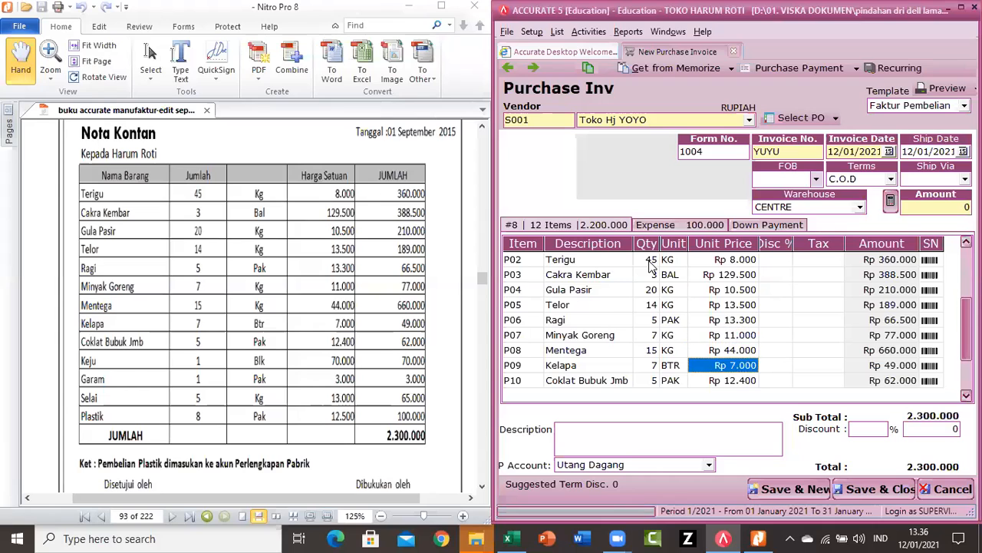
pyautogui.press('Down')
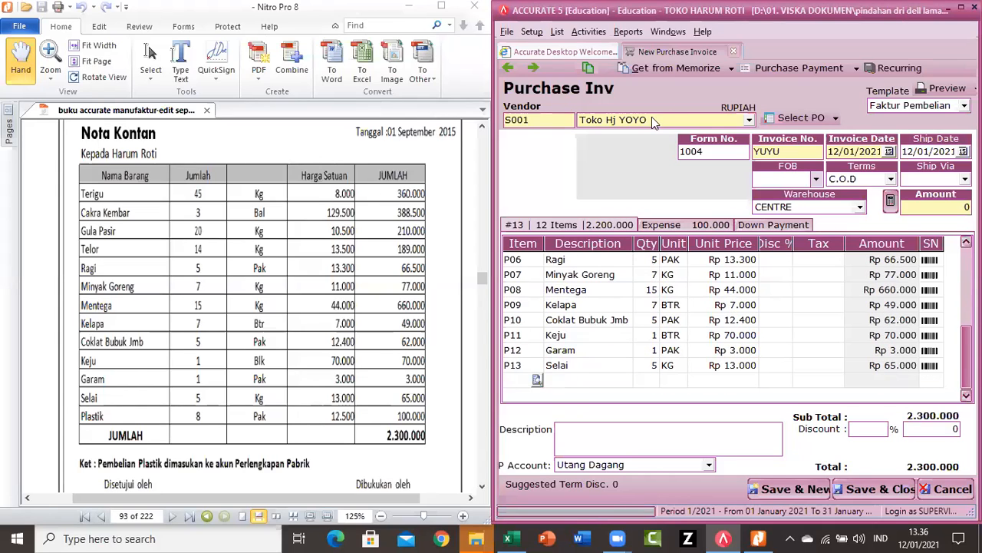
pyautogui.click(664, 225)
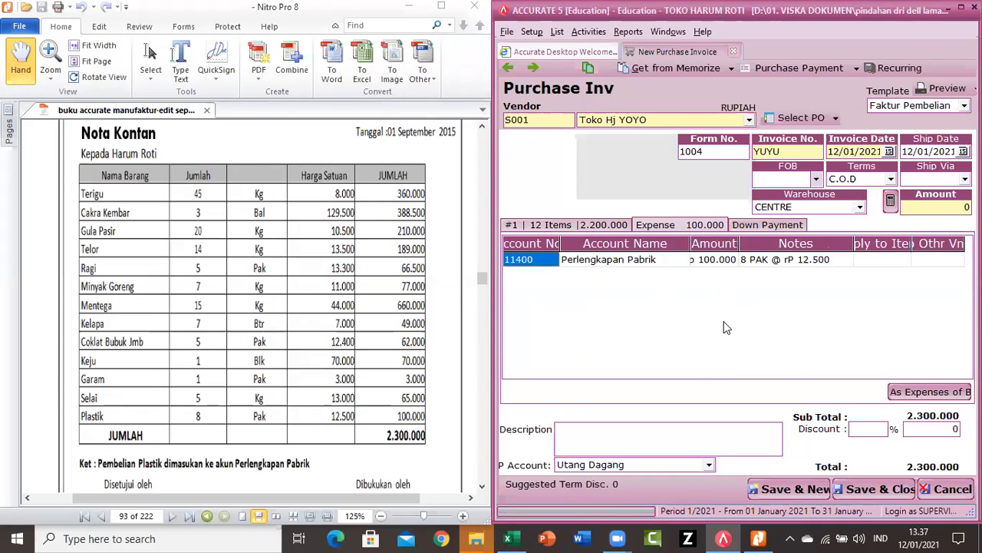
# - Check the available memorize options and discard the new purchase invoice YUYU without saving it
pyautogui.click(733, 67)
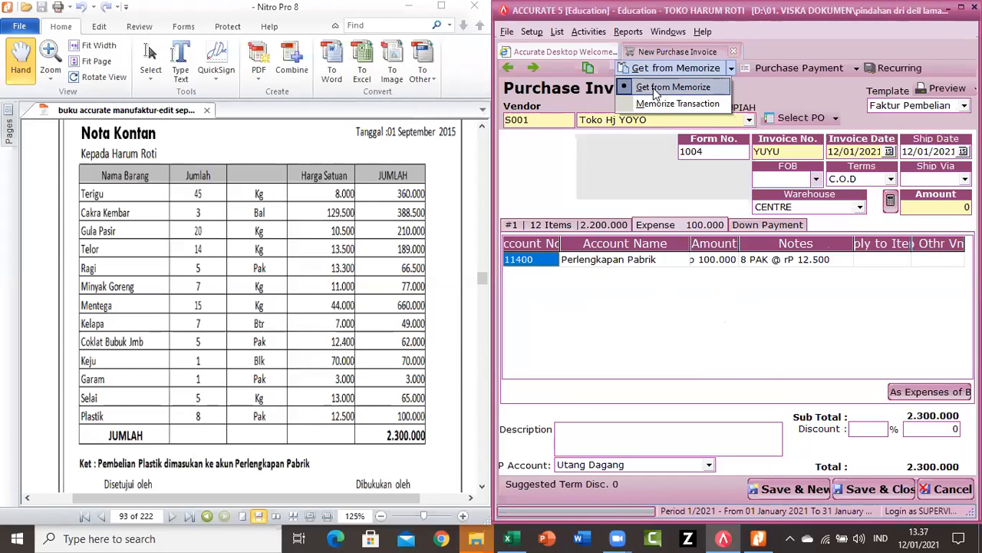
pyautogui.click(648, 175)
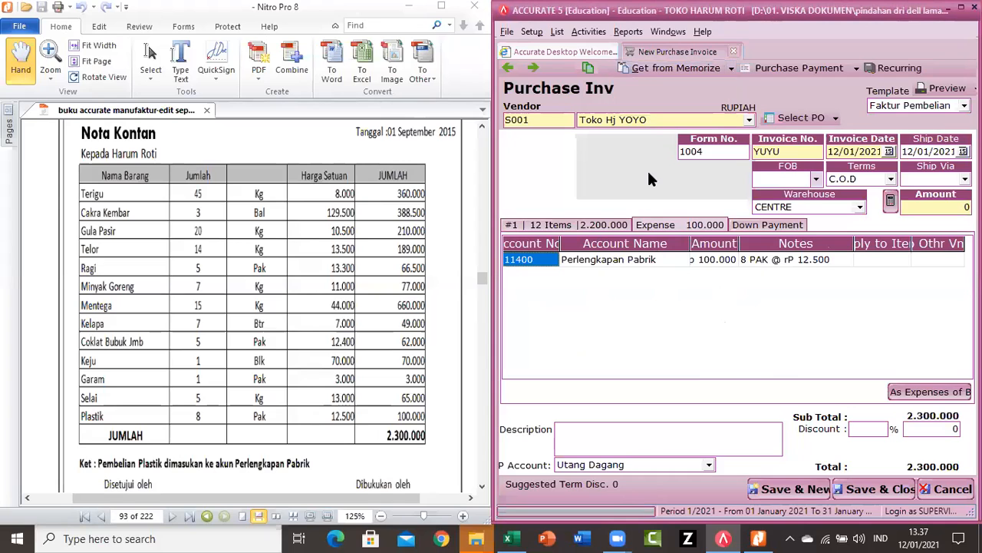
pyautogui.click(952, 489)
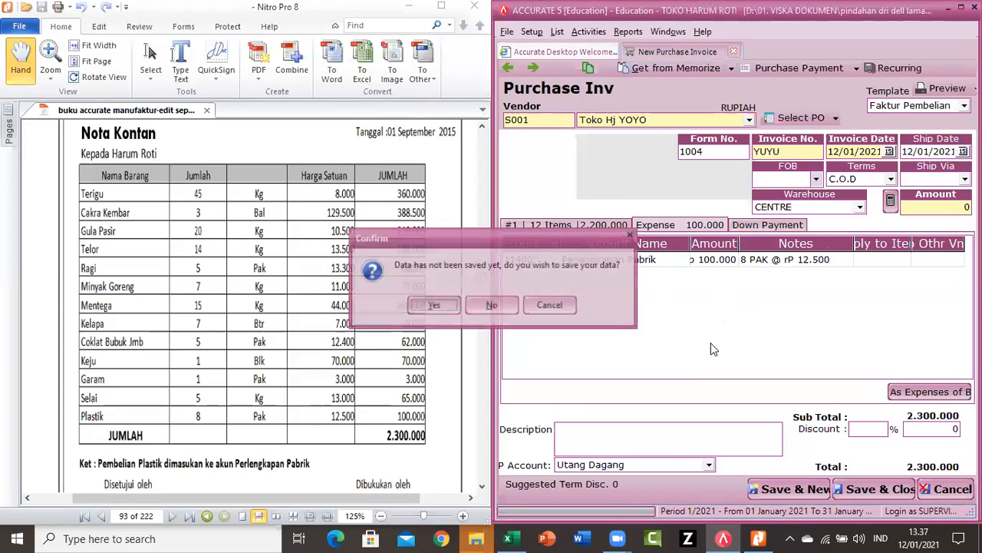
pyautogui.click(505, 304)
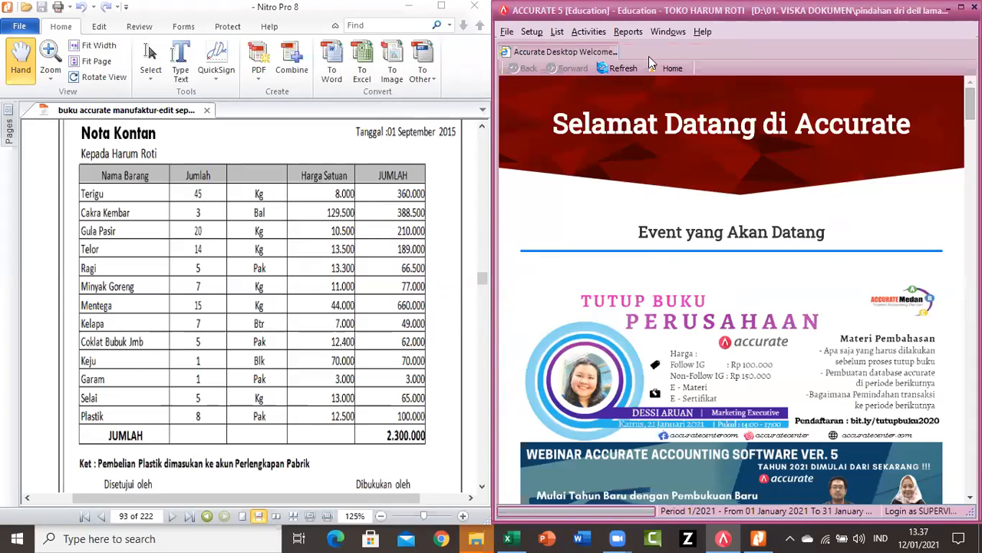
# - Open the purchase invoice form and display the recorded invoice PK-001 for Toko Hj YOYO
pyautogui.click(557, 32)
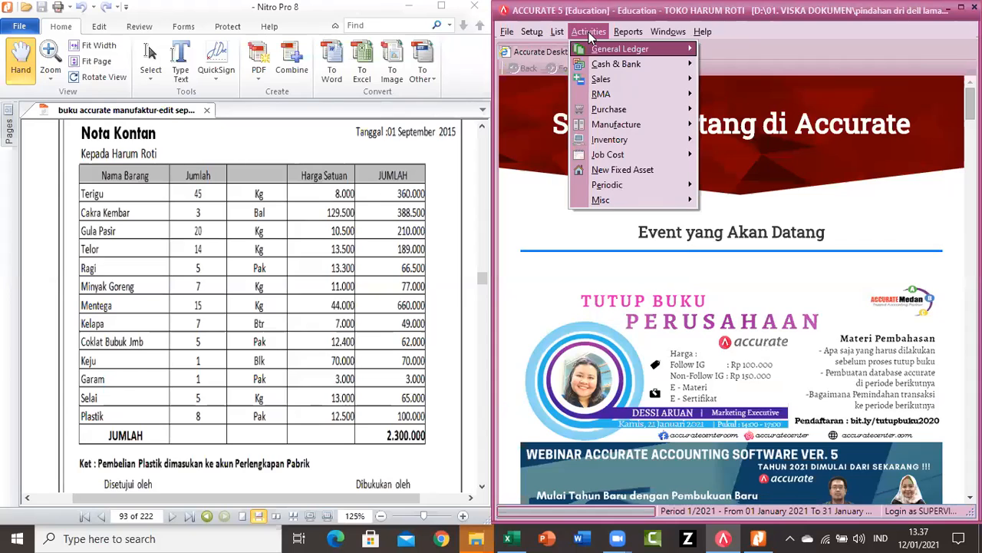
pyautogui.moveTo(564, 39)
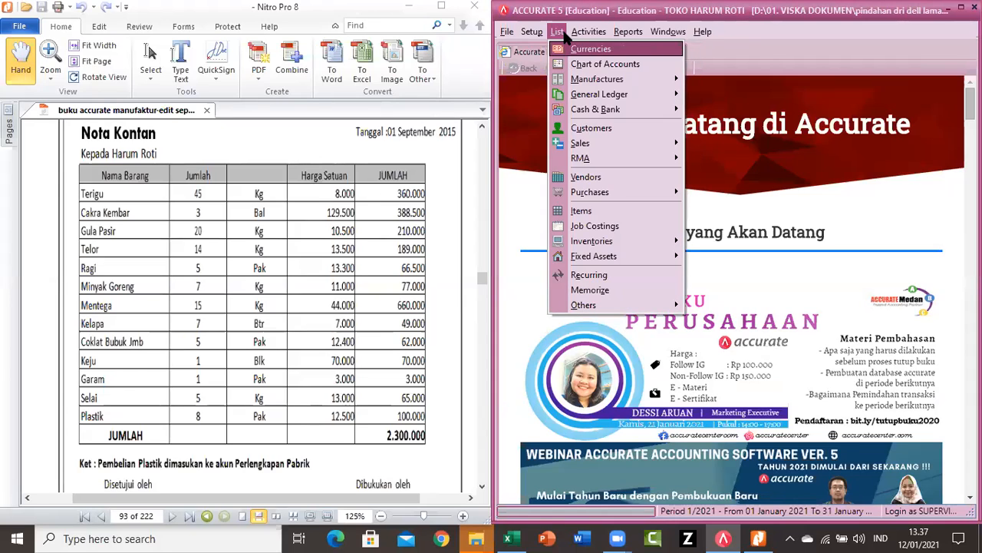
pyautogui.moveTo(598, 20)
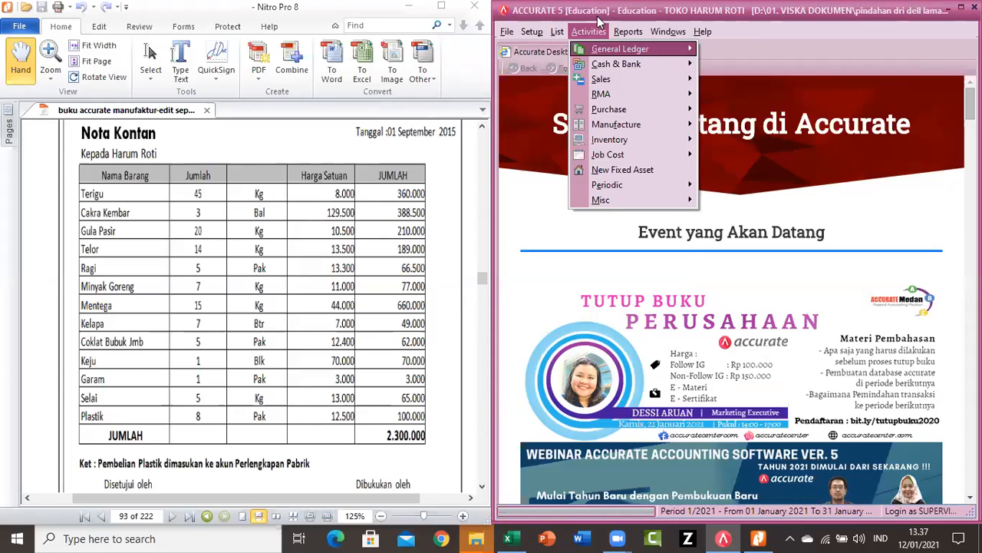
pyautogui.moveTo(649, 109)
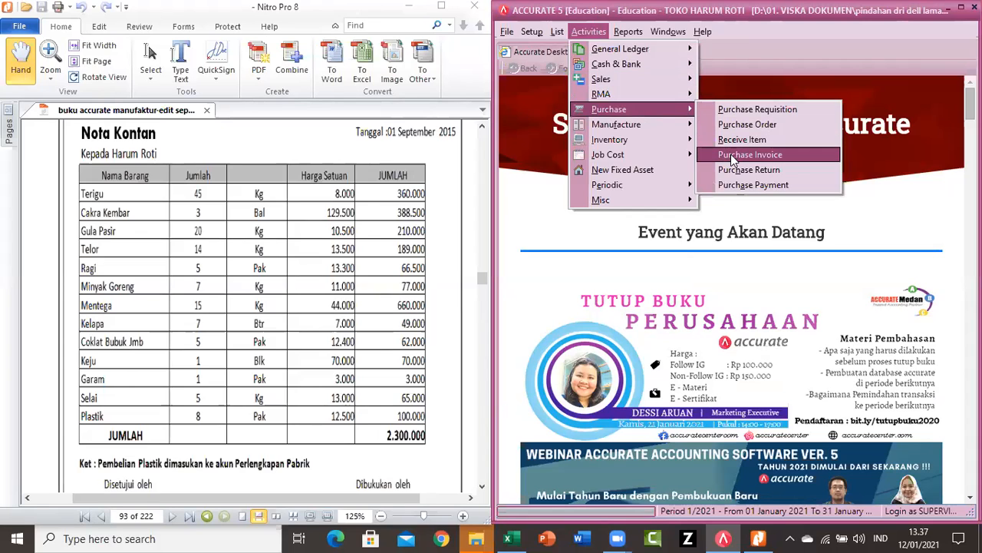
pyautogui.click(733, 156)
pyautogui.click(504, 68)
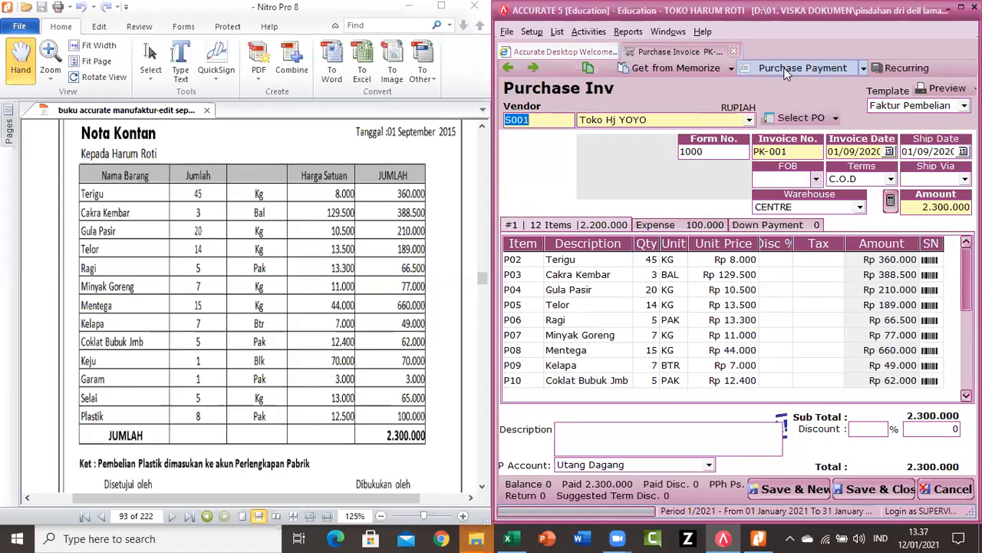
# - Display the recorded purchase payment PP-001 for Toko Hj YOYO and view the rest of the matching Nota Kontan in the book
pyautogui.click(588, 34)
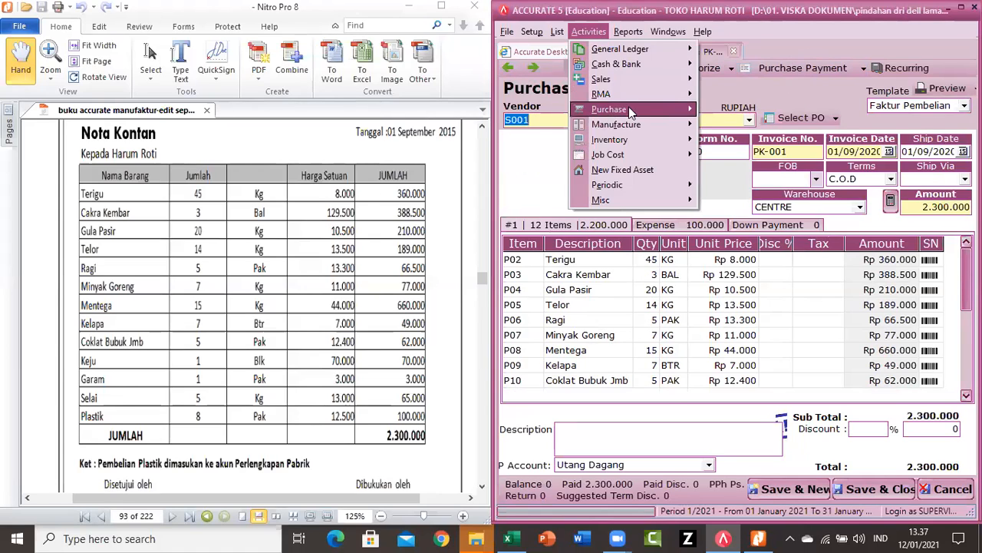
pyautogui.moveTo(618, 94)
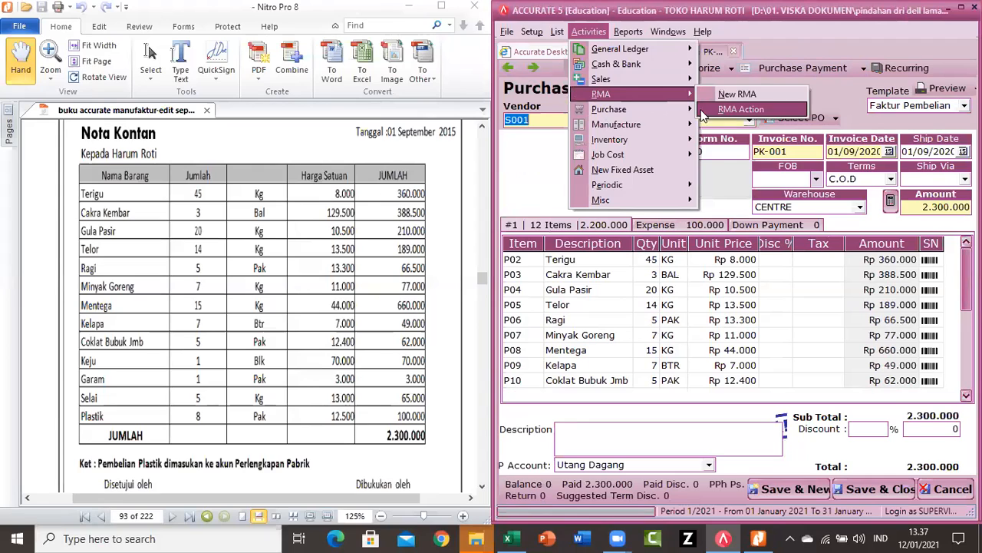
pyautogui.moveTo(690, 110)
pyautogui.click(731, 185)
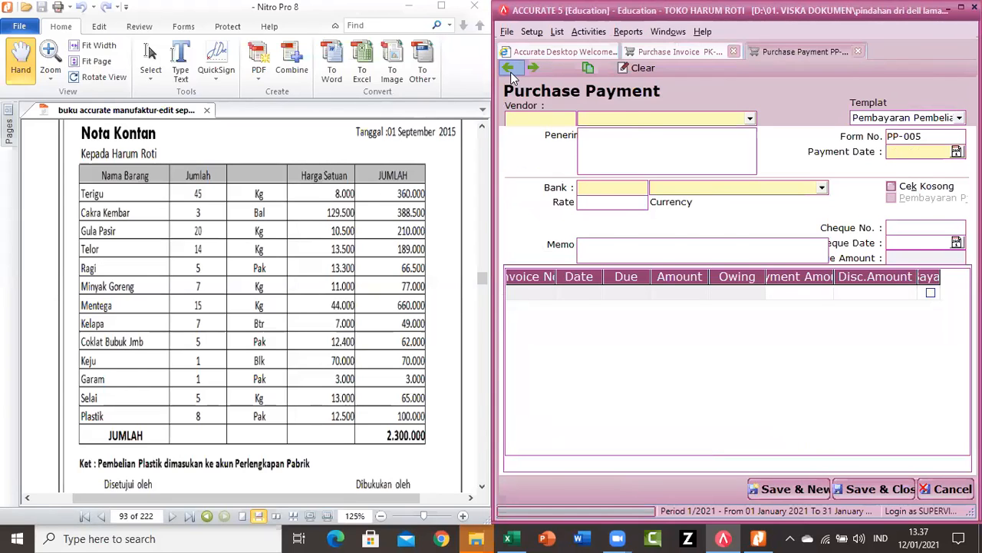
pyautogui.click(511, 74)
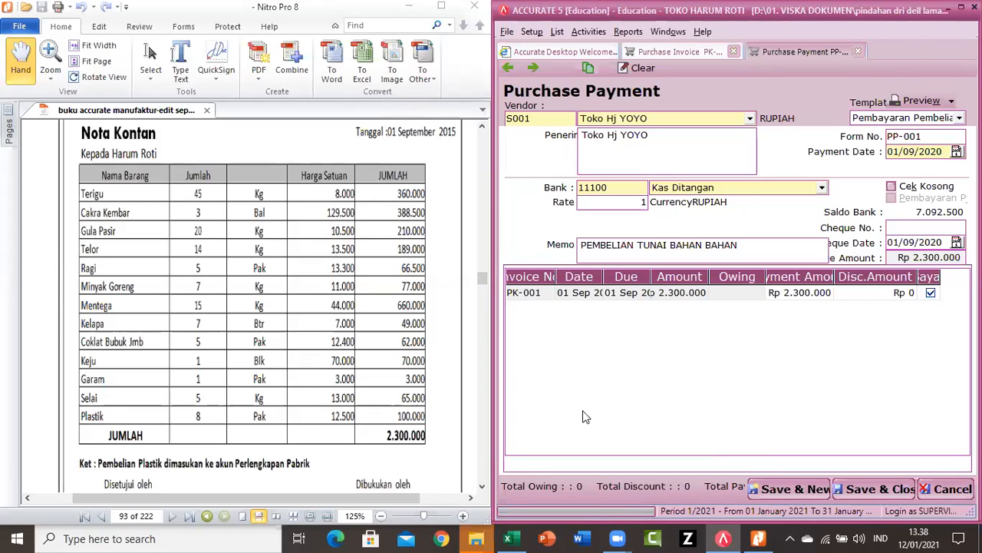
pyautogui.click(482, 488)
pyautogui.moveTo(484, 491); pyautogui.dragTo(483, 491)
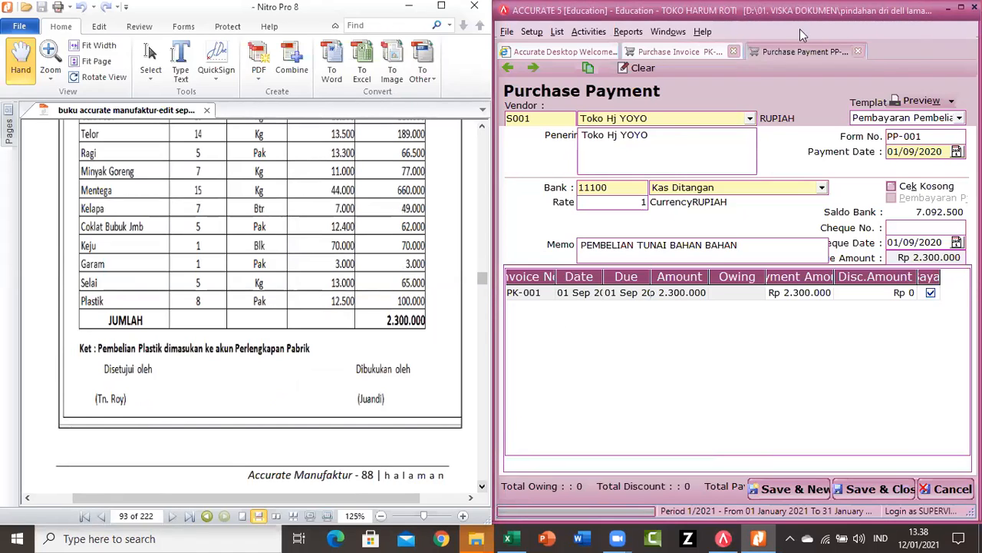
# - Close purchase payment PP-001 and purchase invoice PK-001
pyautogui.click(858, 51)
pyautogui.click(858, 51)
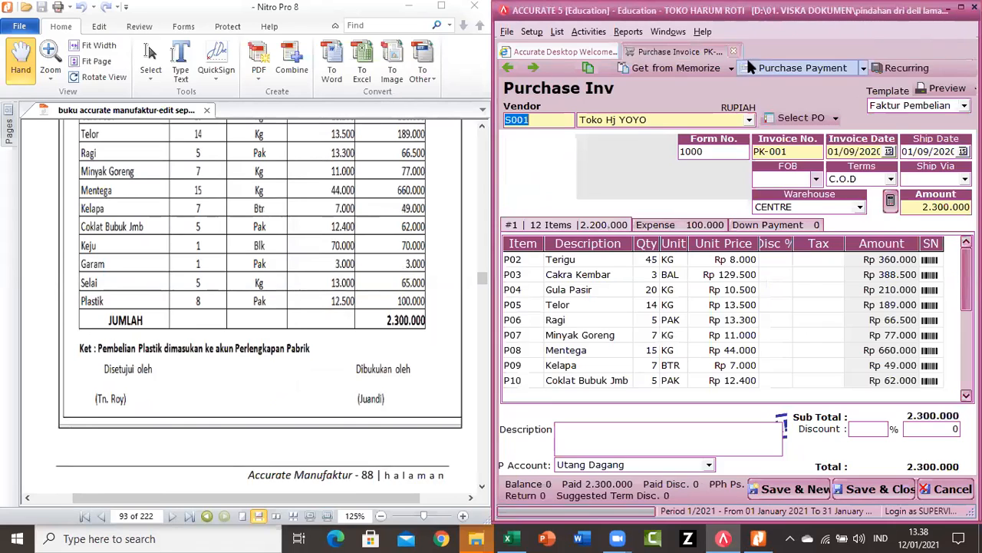
pyautogui.click(735, 52)
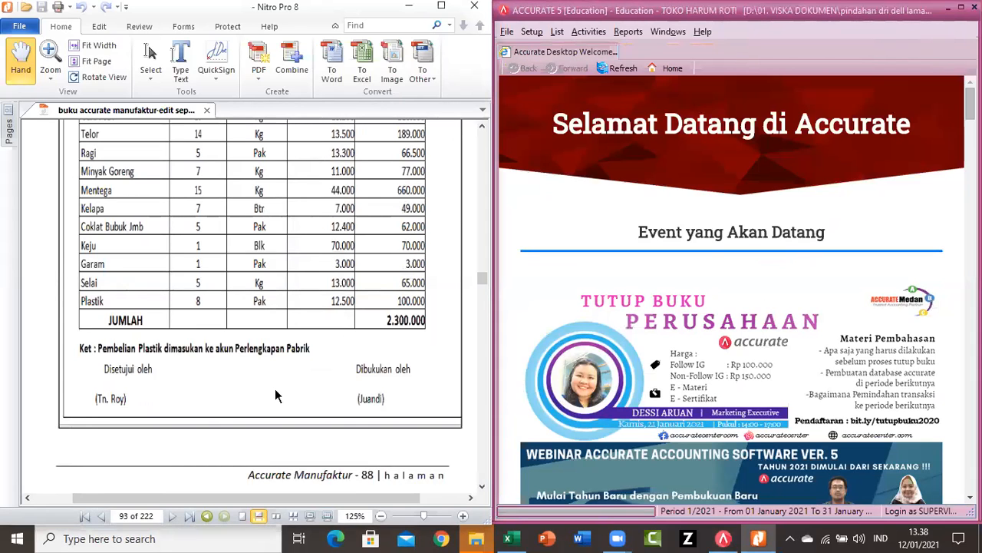
# - Find the cash sales voucher Bukti Transaksi no 3 in the book
pyautogui.scroll(-5, 275, 391)
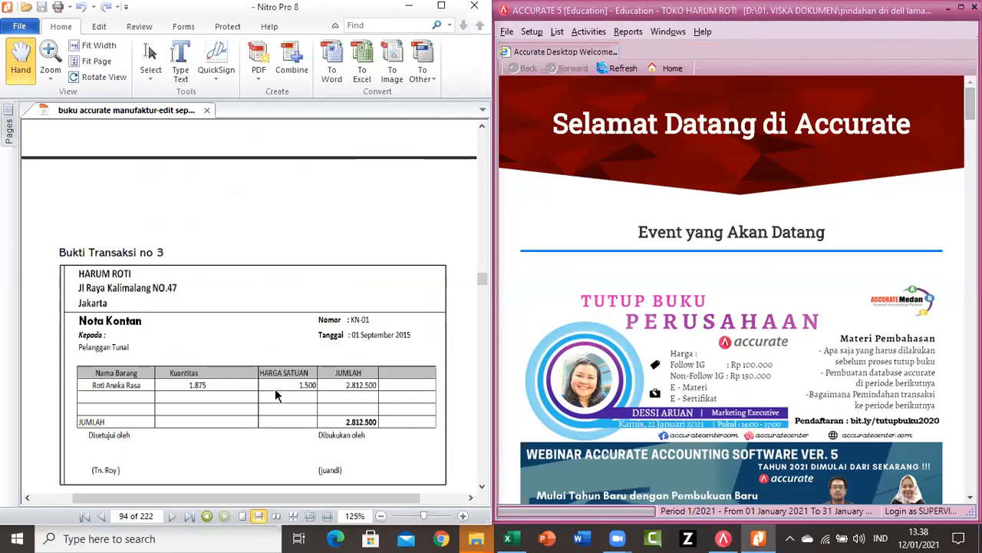
pyautogui.scroll(-1, 276, 390)
pyautogui.scroll(-1, 276, 389)
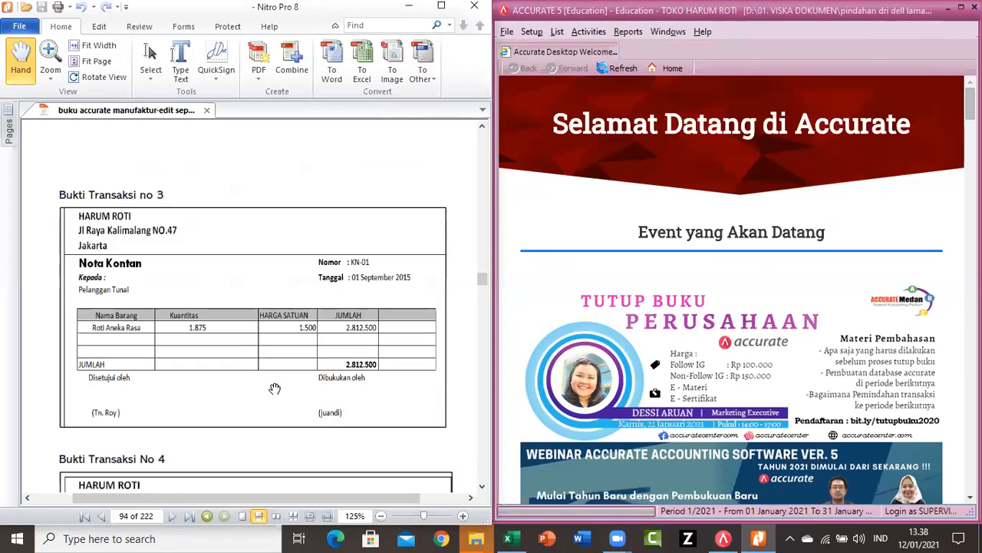
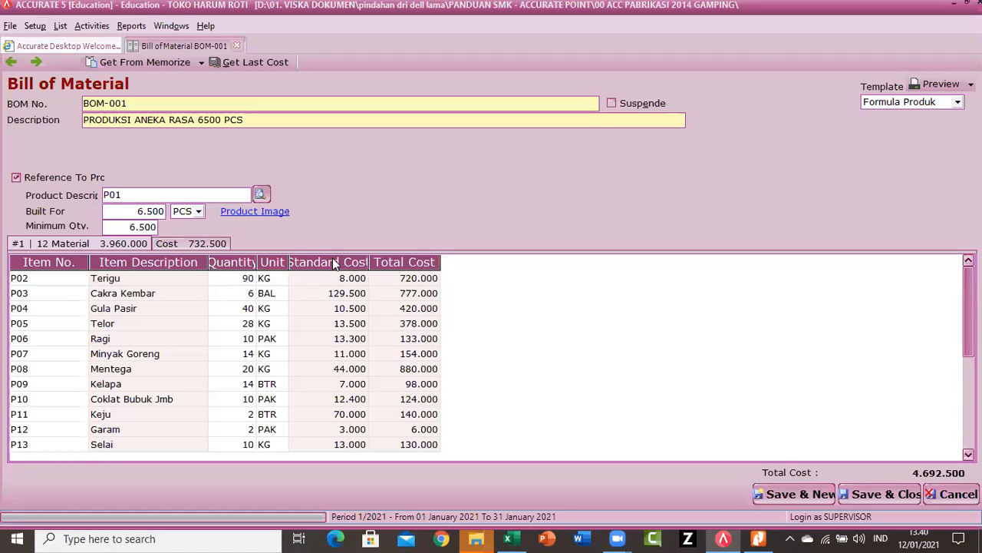
# - Examine the cost lines of bill of material BOM-001 and the memorize options available for it
pyautogui.click(193, 246)
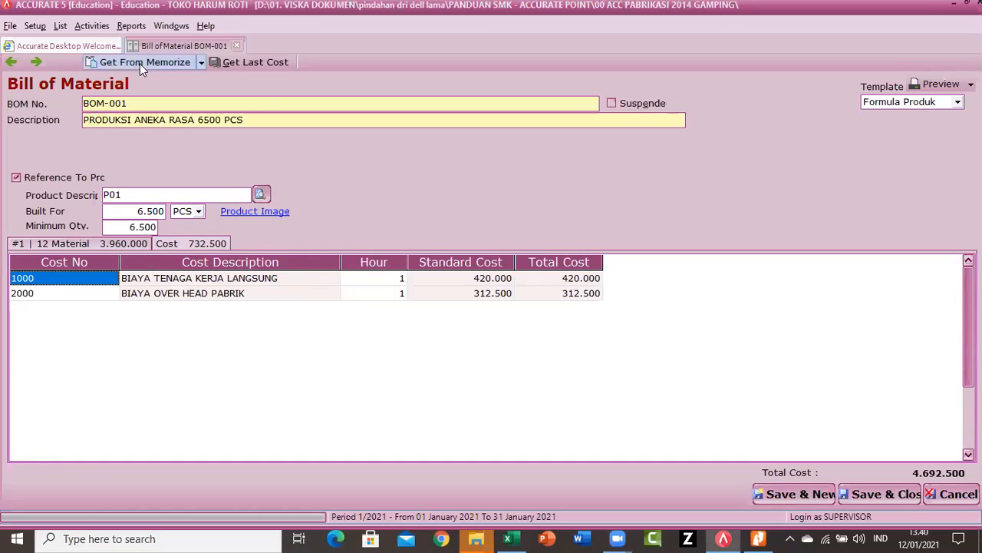
pyautogui.click(199, 65)
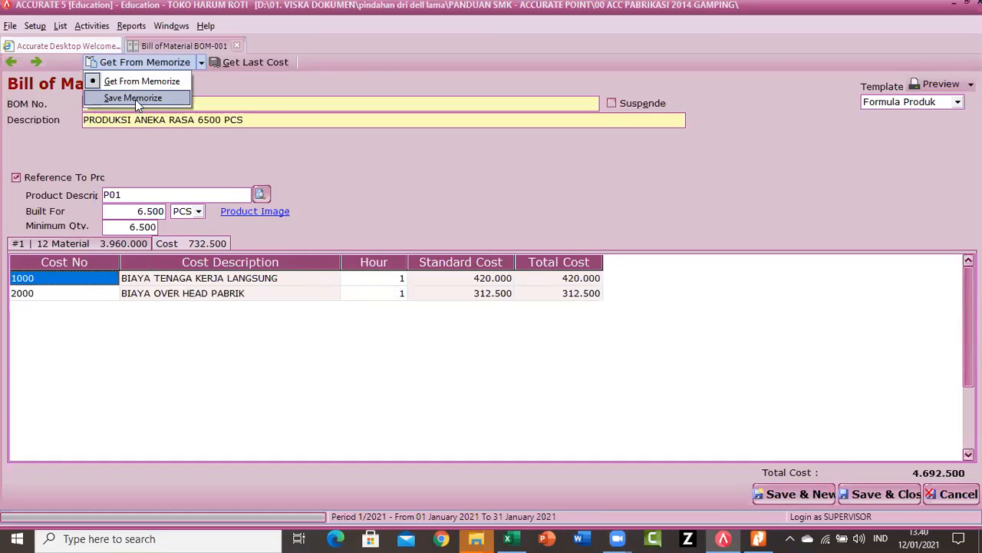
pyautogui.click(278, 172)
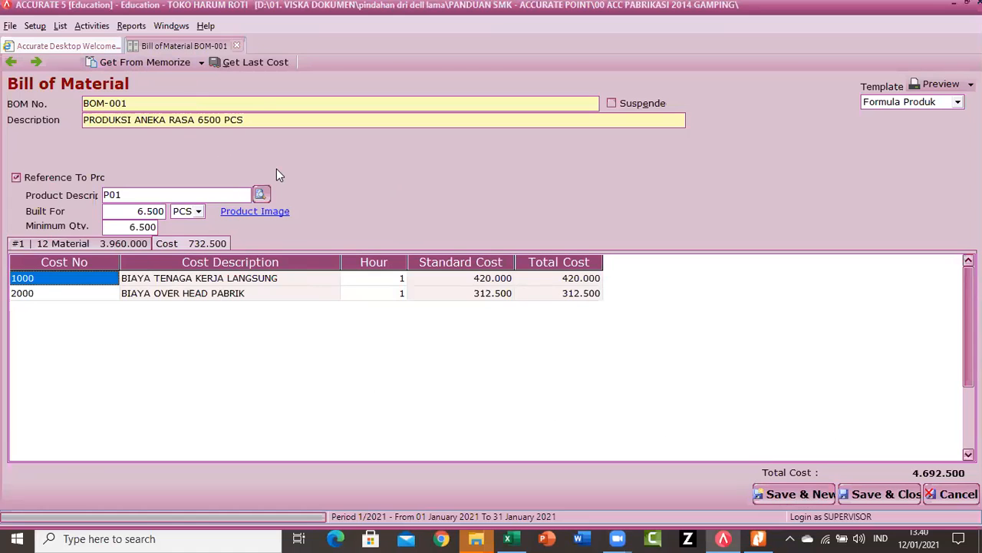
# - Go to a new bill of material, BOM-006, and enter the description JJJJ
pyautogui.click(32, 62)
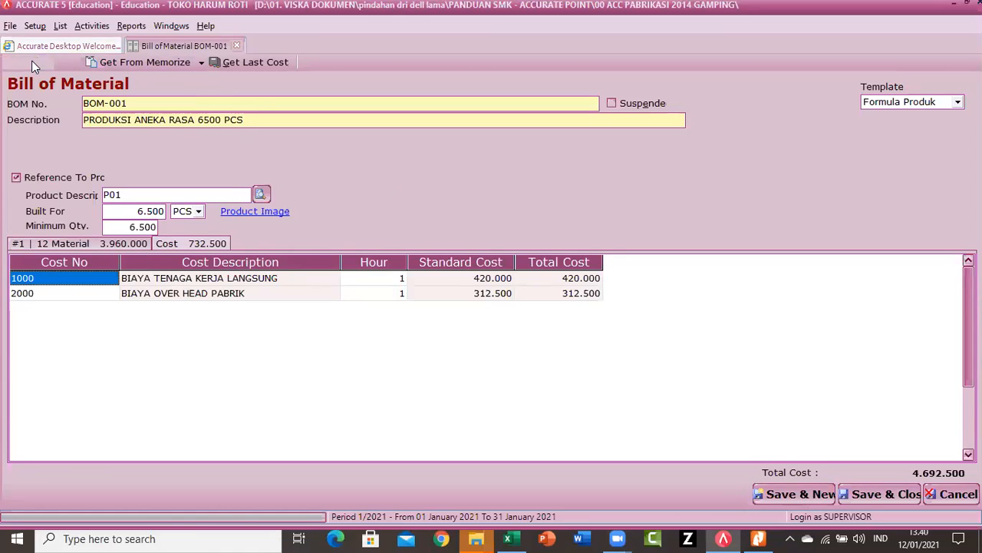
pyautogui.click(33, 63)
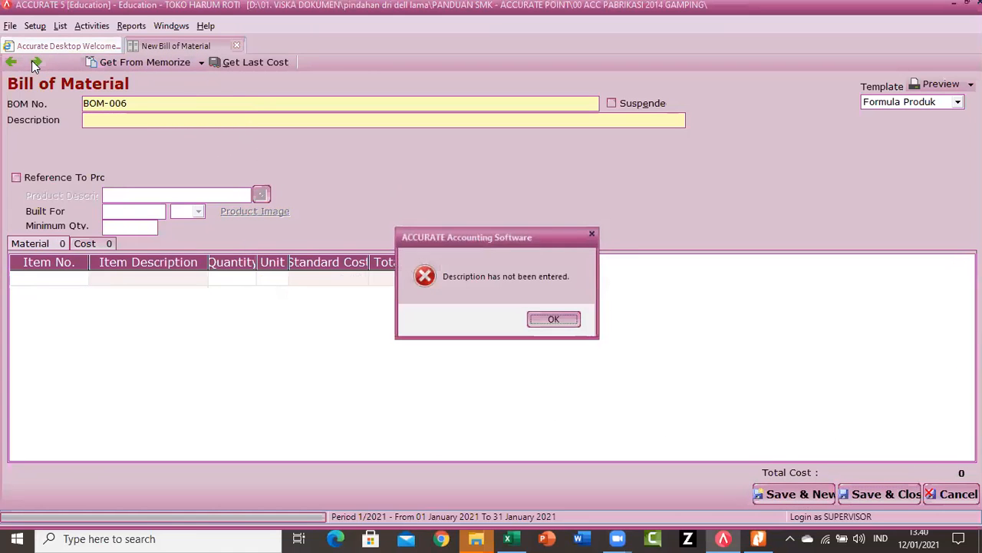
pyautogui.click(553, 320)
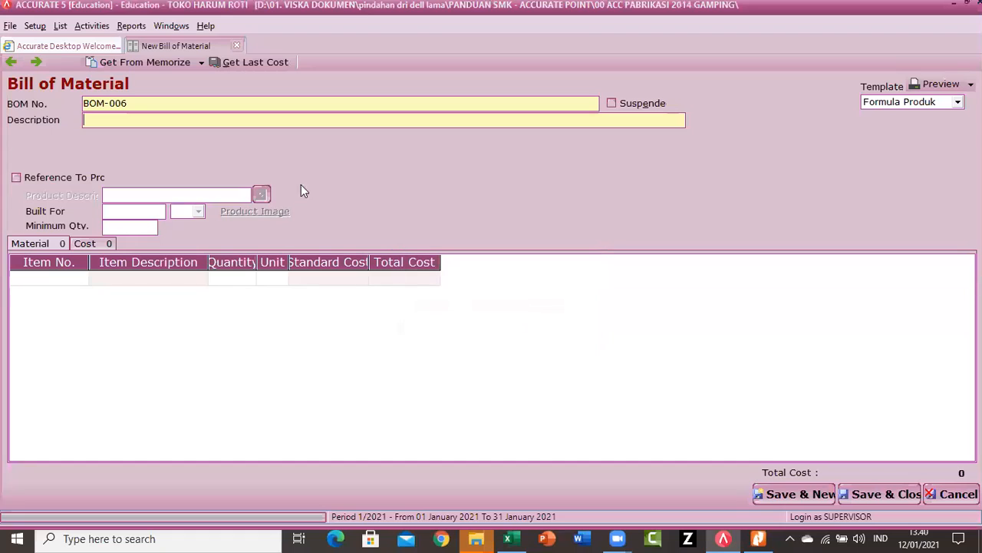
pyautogui.write('JJJJ')
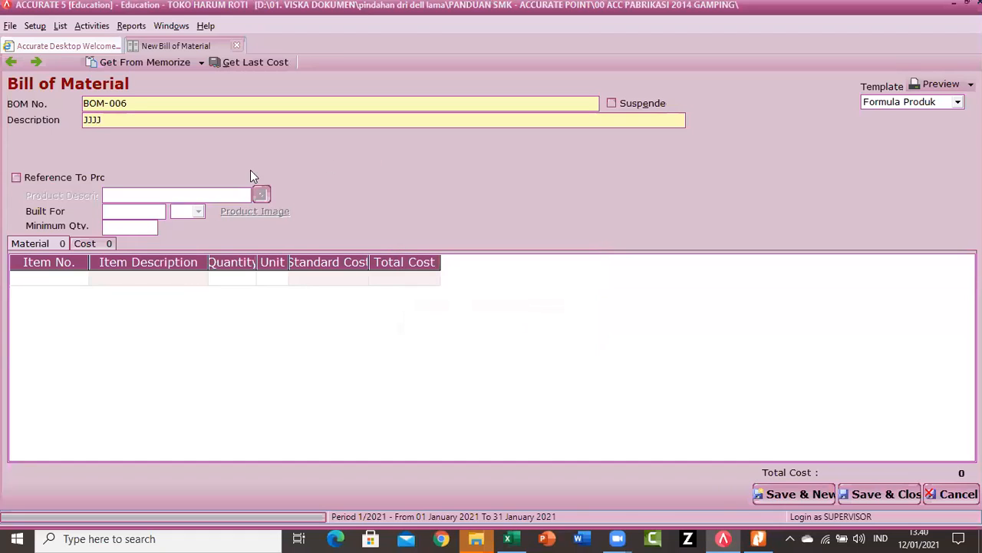
# - Fill the new bill of material from the memorized transaction BOM-001
pyautogui.click(201, 64)
pyautogui.click(138, 81)
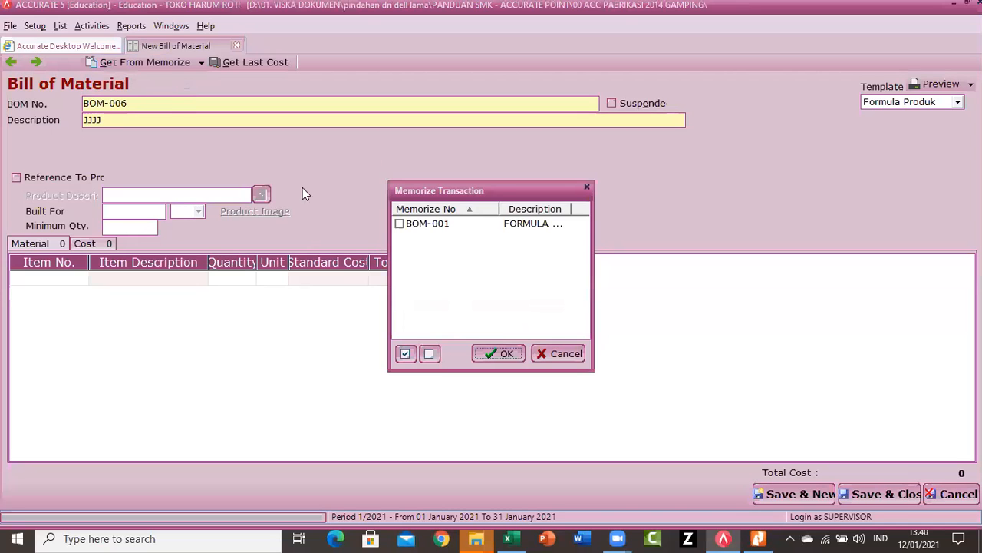
pyautogui.click(400, 224)
pyautogui.click(492, 354)
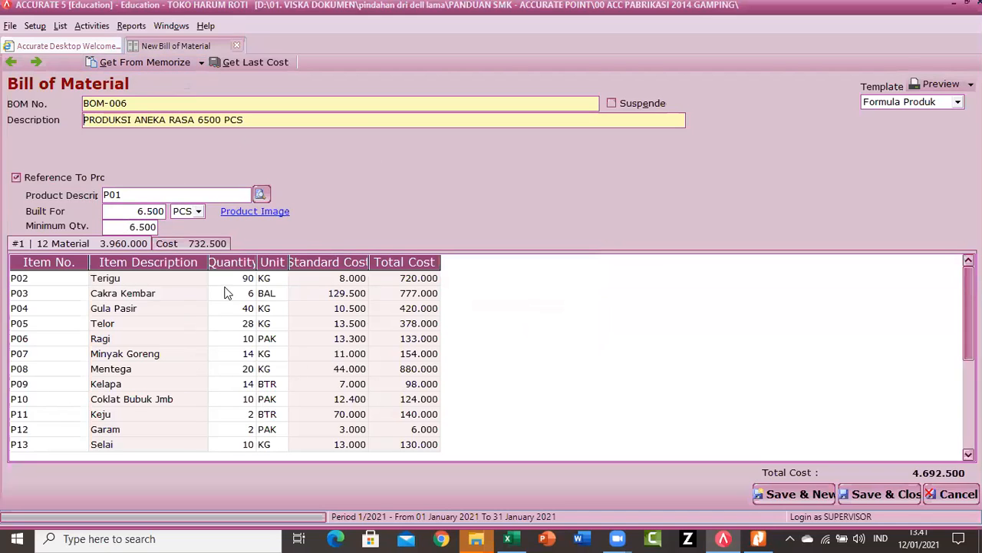
# - Check the memorize options of the new bill of material BOM-006 and discard it without saving
pyautogui.click(137, 211)
pyautogui.click(201, 62)
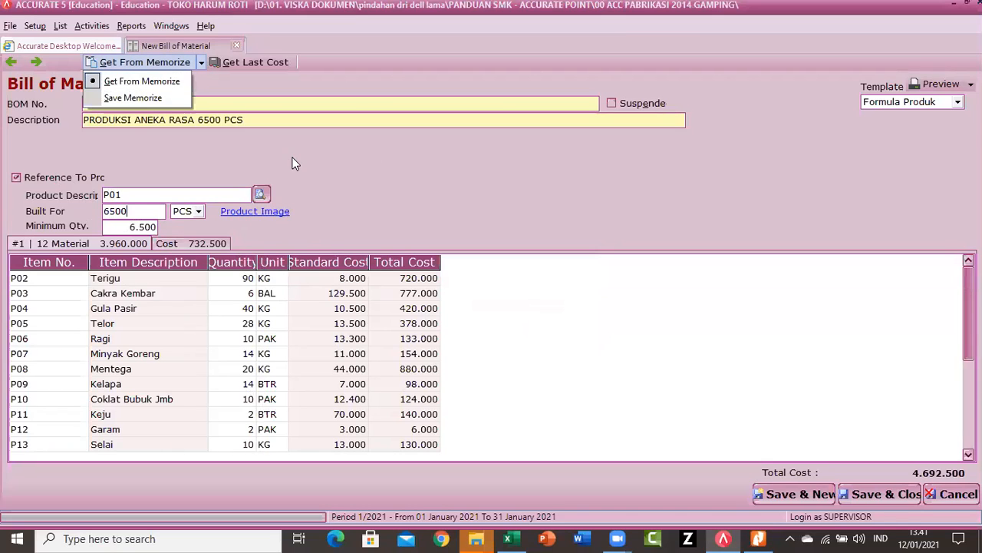
pyautogui.click(374, 177)
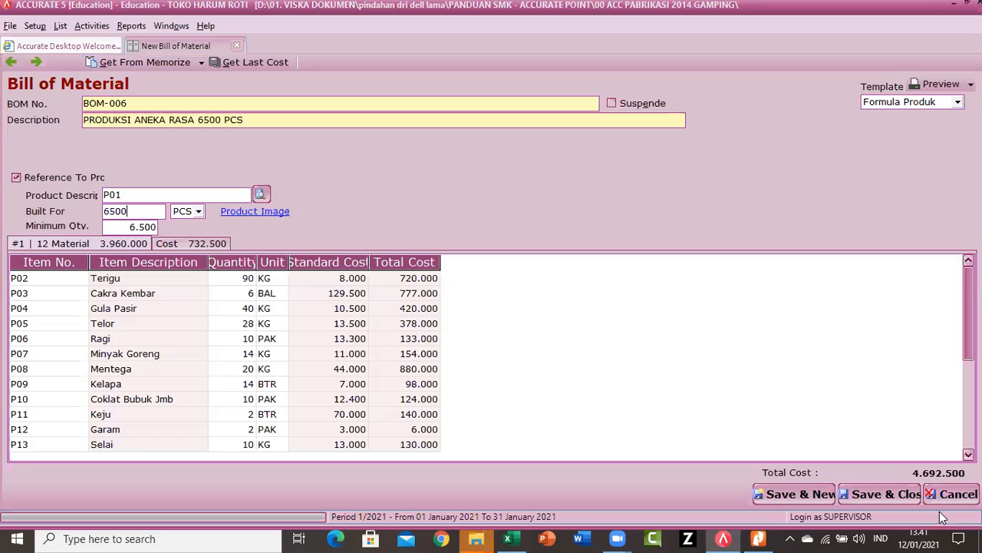
pyautogui.click(954, 494)
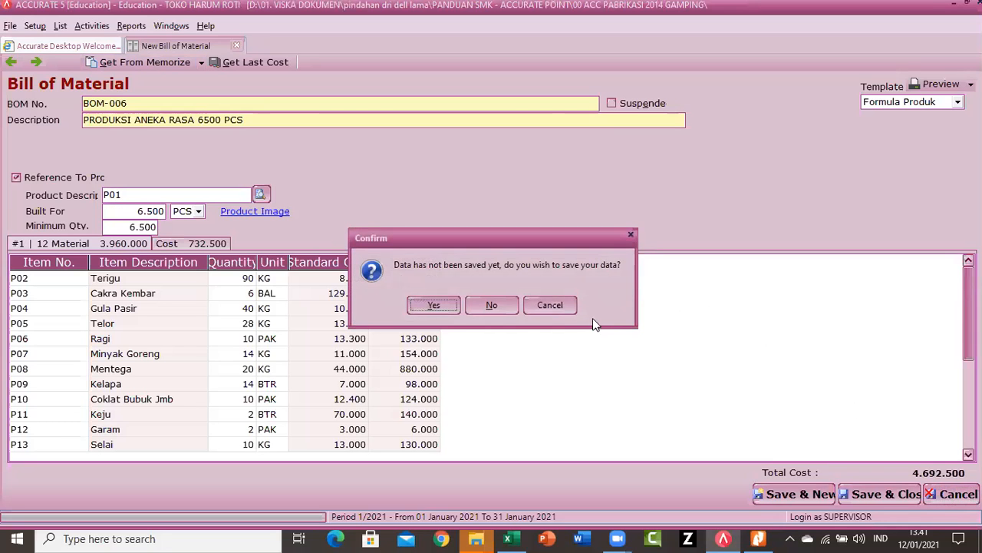
pyautogui.click(491, 306)
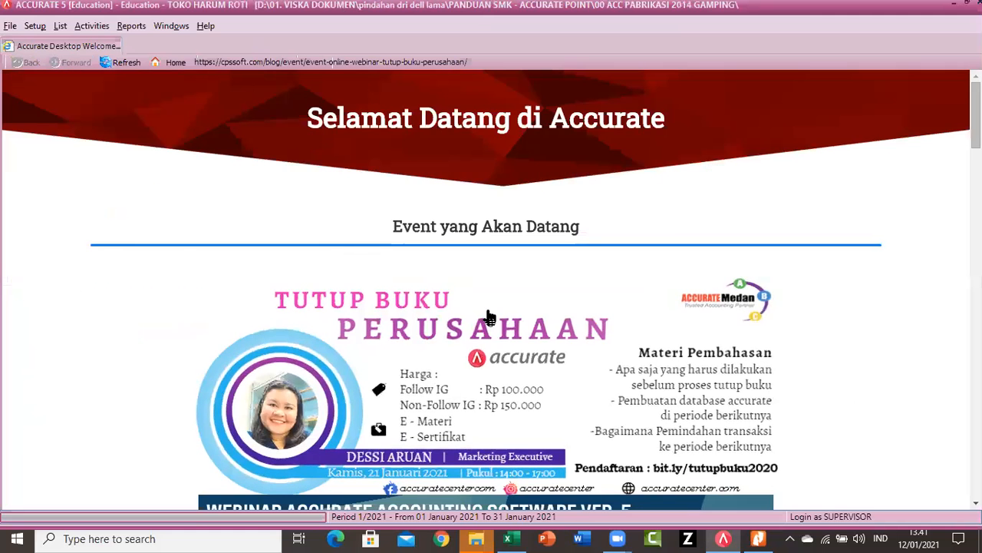
# - Open the recorded bill of material BOM-001 from a new bill of material form
pyautogui.click(91, 25)
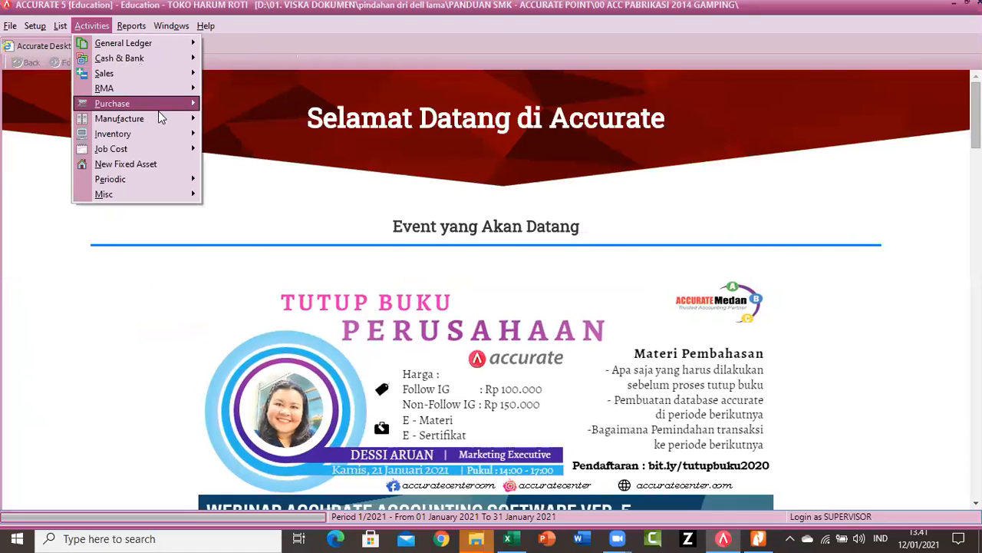
pyautogui.moveTo(163, 119)
pyautogui.click(241, 150)
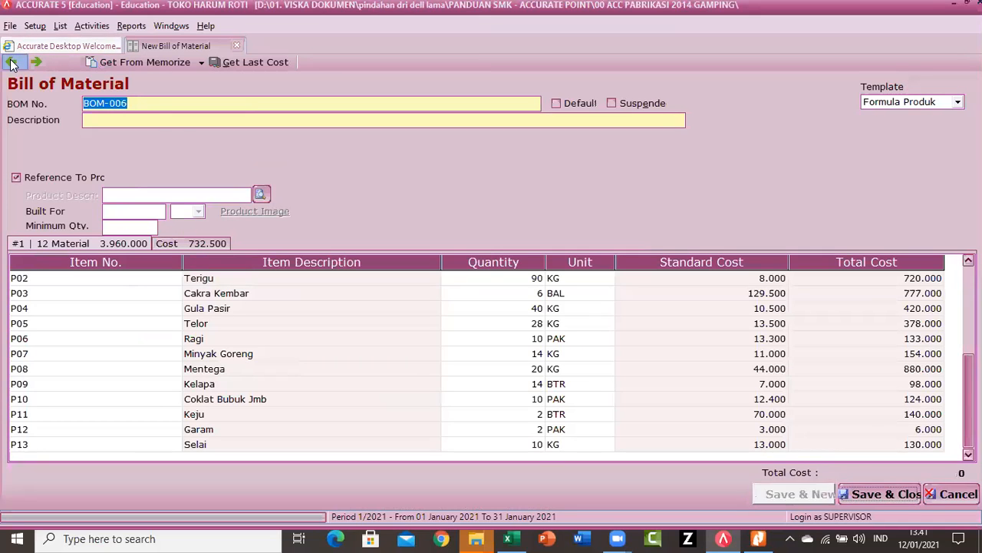
pyautogui.click(11, 62)
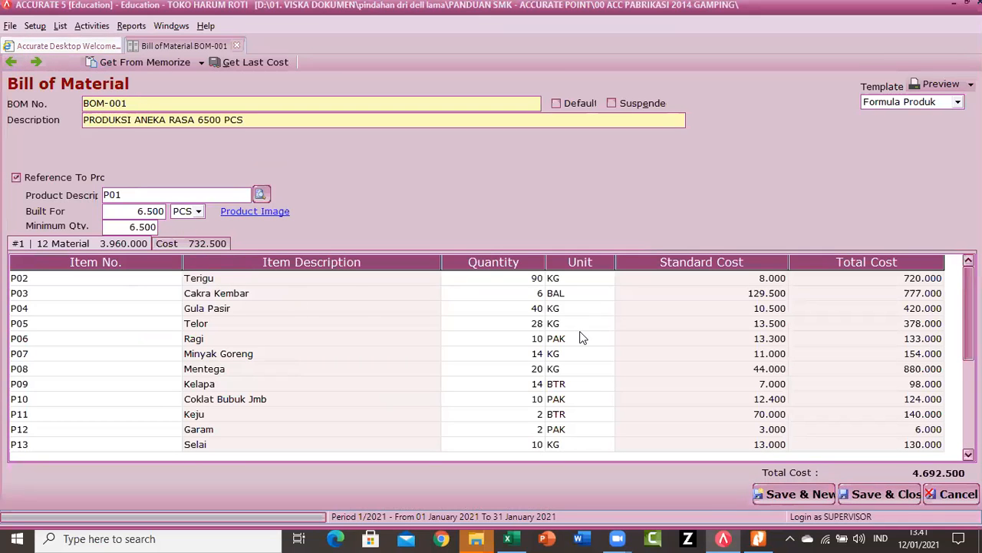
# - Open the recorded work order WO-001 for the production of 6500 pcs of bread
pyautogui.click(105, 27)
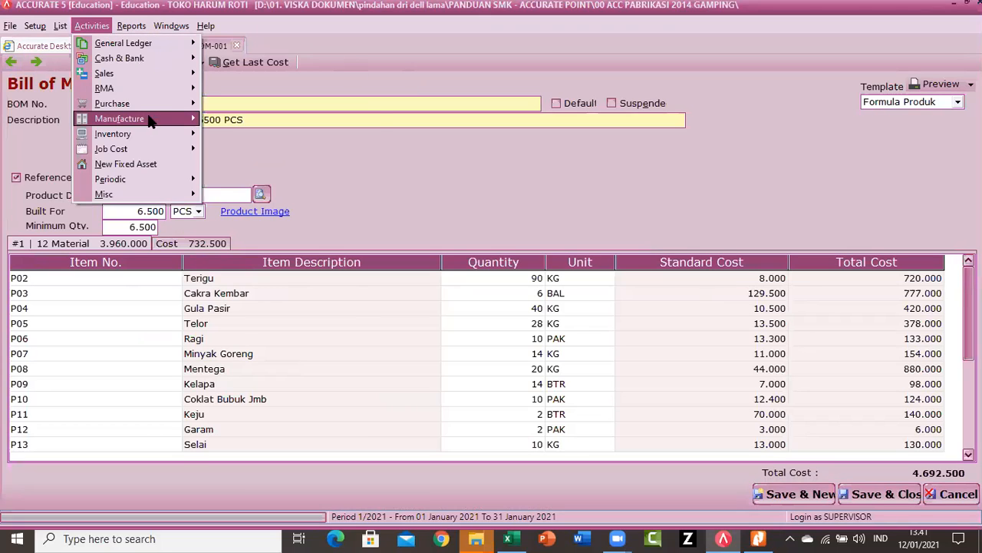
pyautogui.moveTo(156, 118)
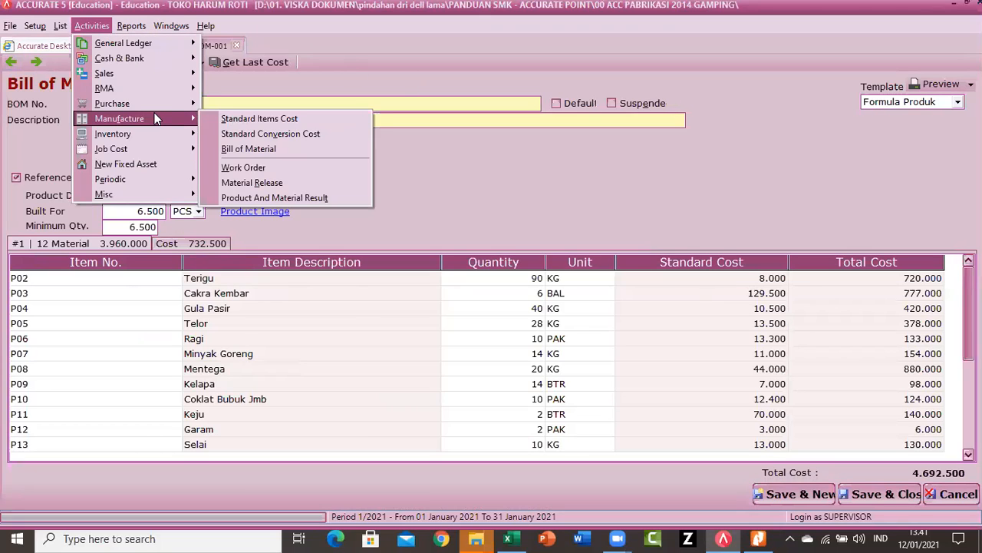
pyautogui.click(246, 167)
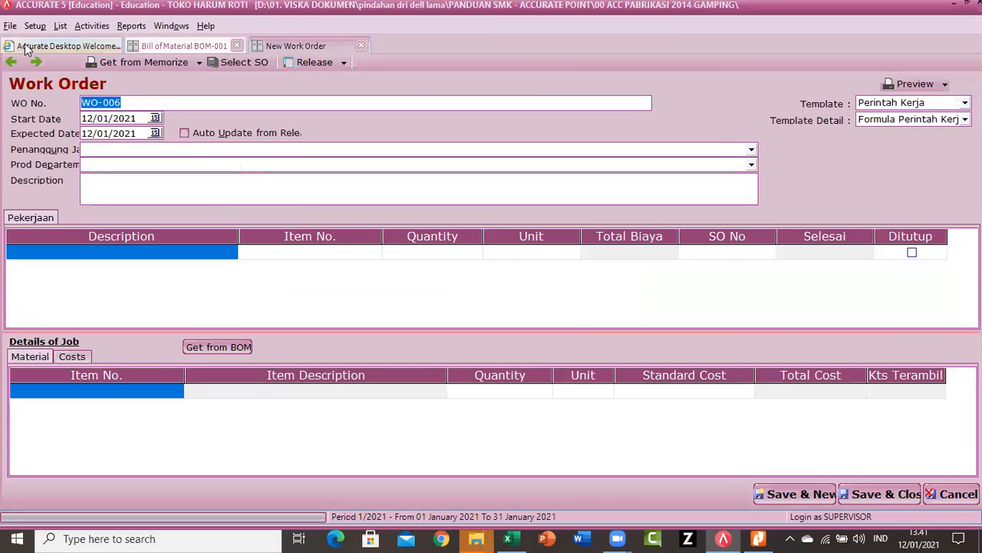
pyautogui.click(10, 64)
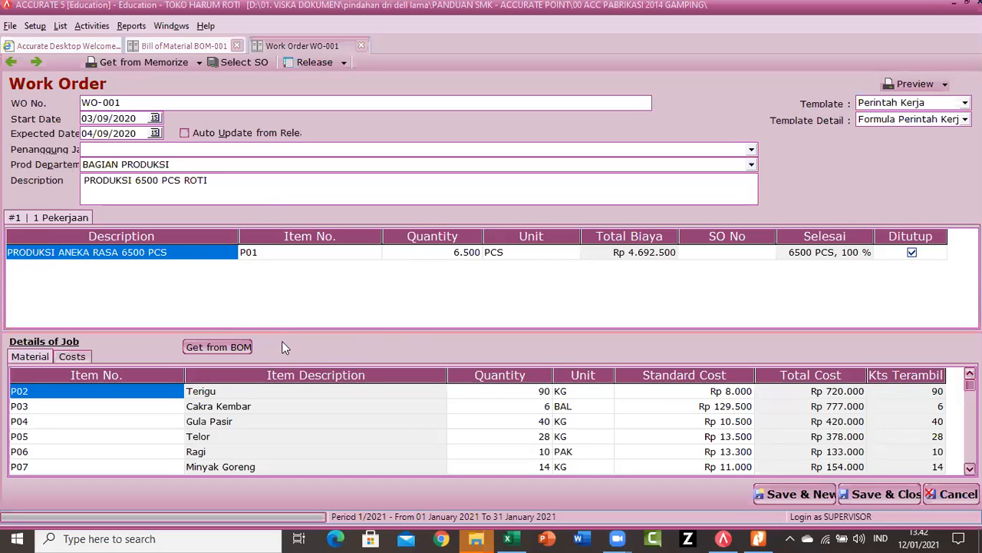
# - Examine the material and cost details of work order WO-001 and its release and result options
pyautogui.click(71, 357)
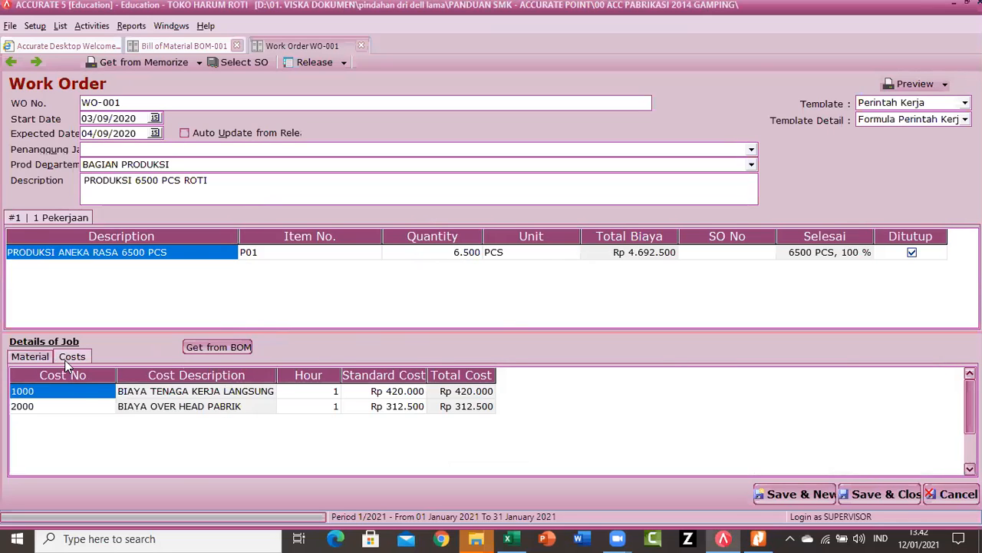
pyautogui.click(25, 358)
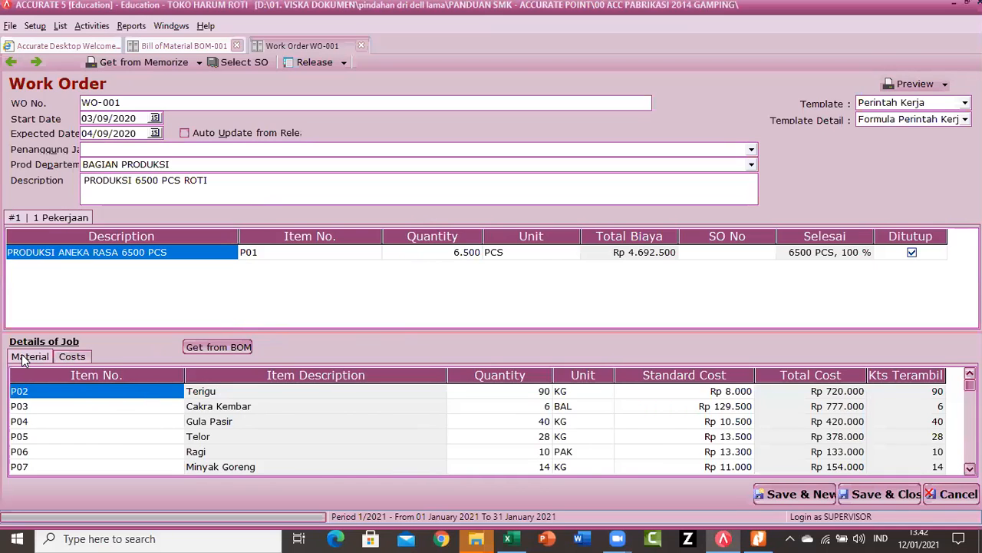
pyautogui.click(72, 358)
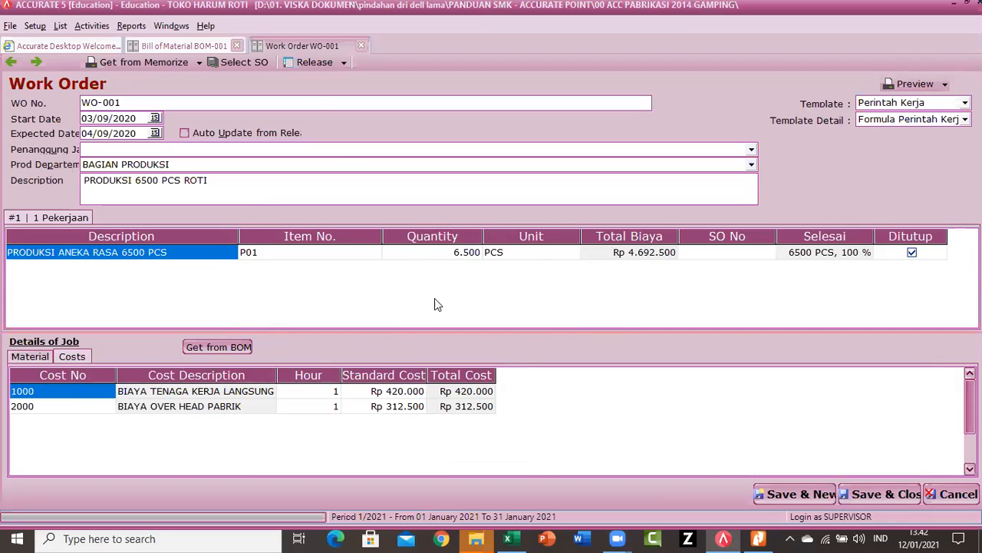
pyautogui.click(345, 63)
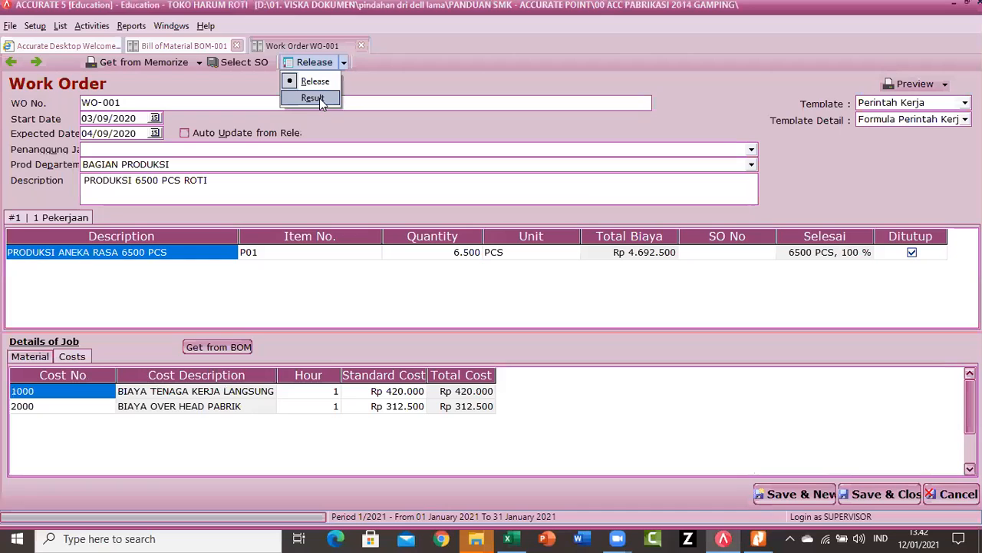
pyautogui.click(383, 77)
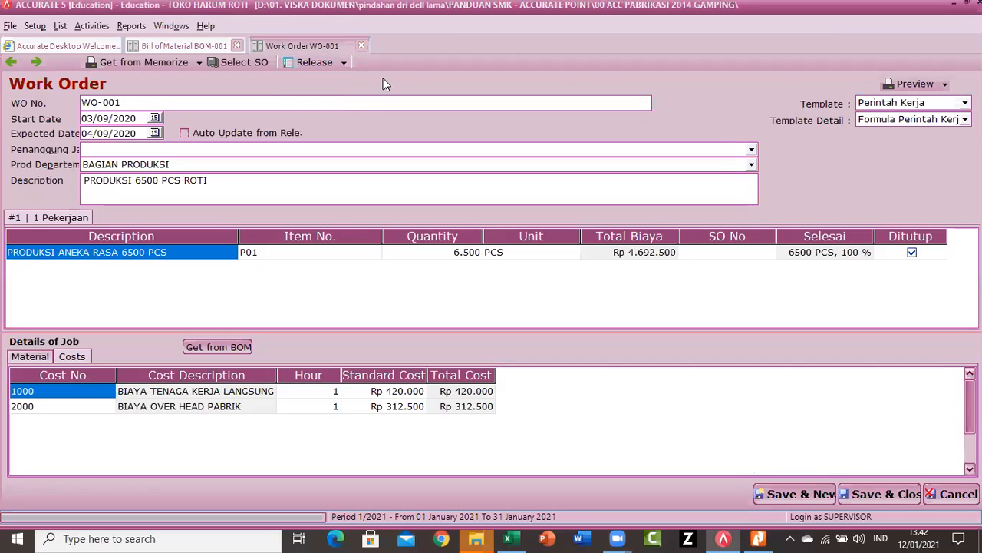
# - Open the recorded material release MR-001 for work order WO-001
pyautogui.click(92, 26)
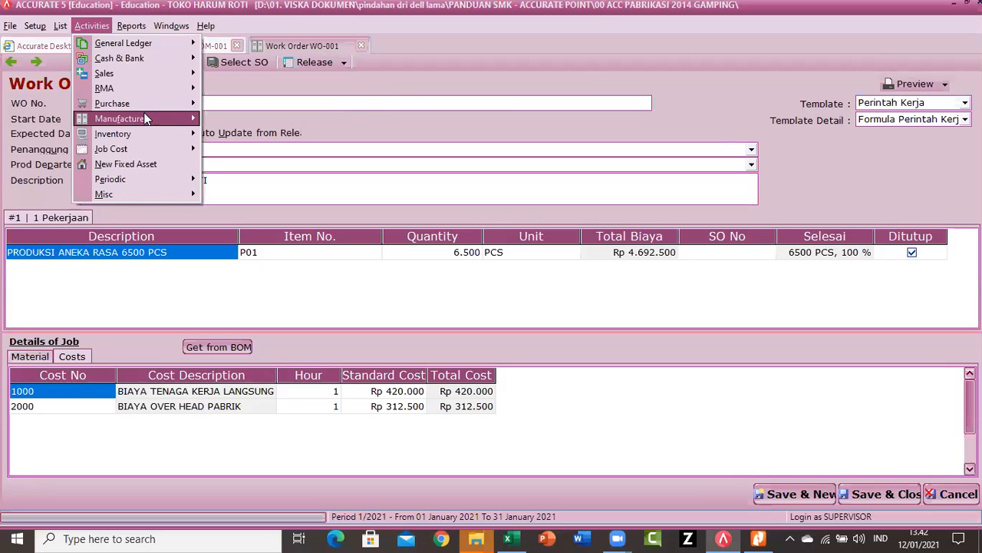
pyautogui.moveTo(153, 121)
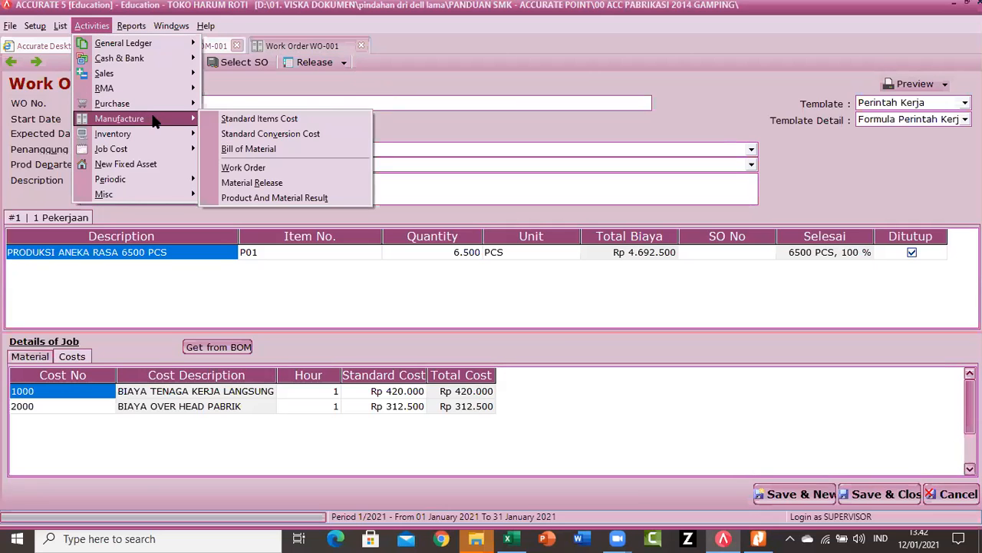
pyautogui.click(251, 182)
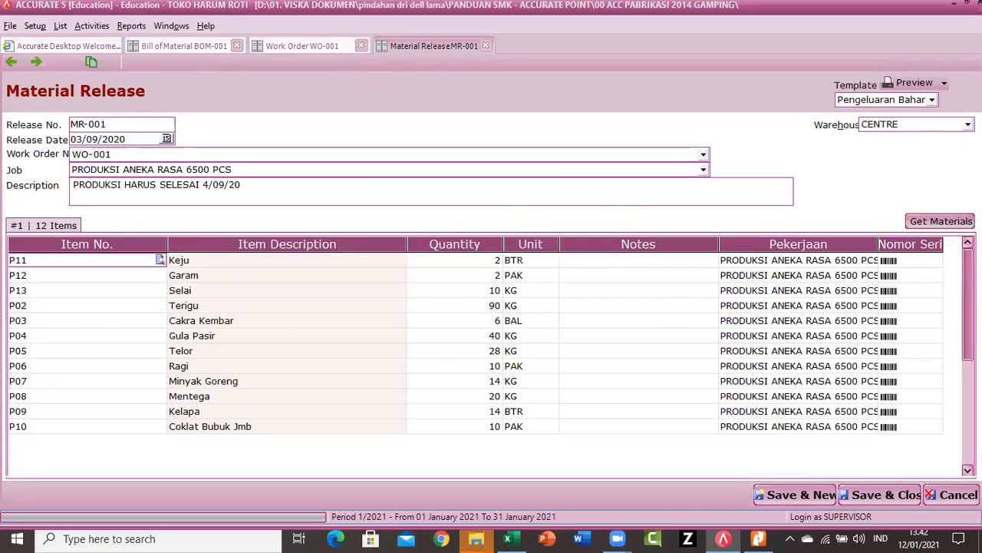
# - Switch to the book in Nitro Pro and find the finished product memo Bukti Transaksi No 7
pyautogui.click(760, 538)
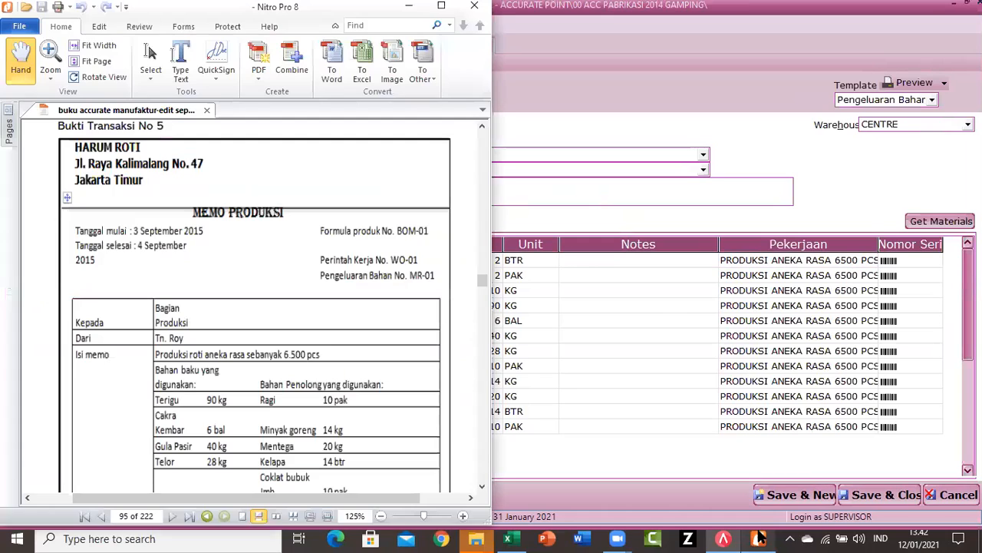
pyautogui.scroll(-5, 188, 336)
pyautogui.scroll(-5, 188, 336)
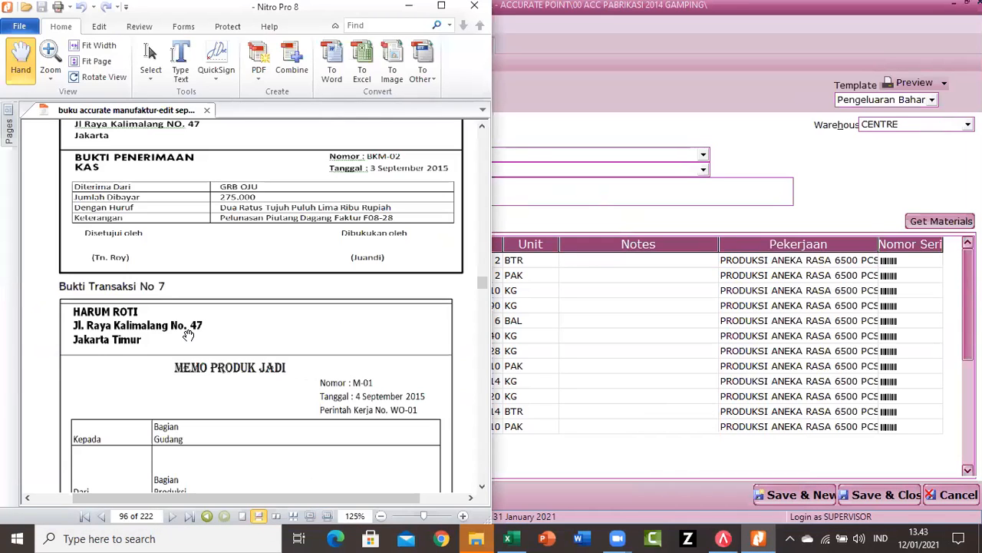
pyautogui.scroll(-3, 188, 335)
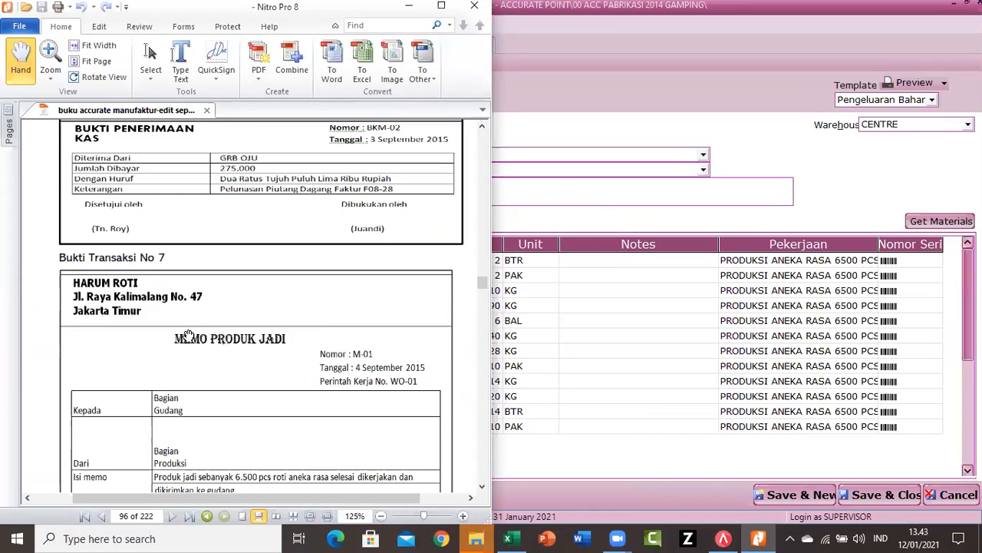
# - Return to Accurate and open the recorded product and material result MJ-001
pyautogui.click(620, 340)
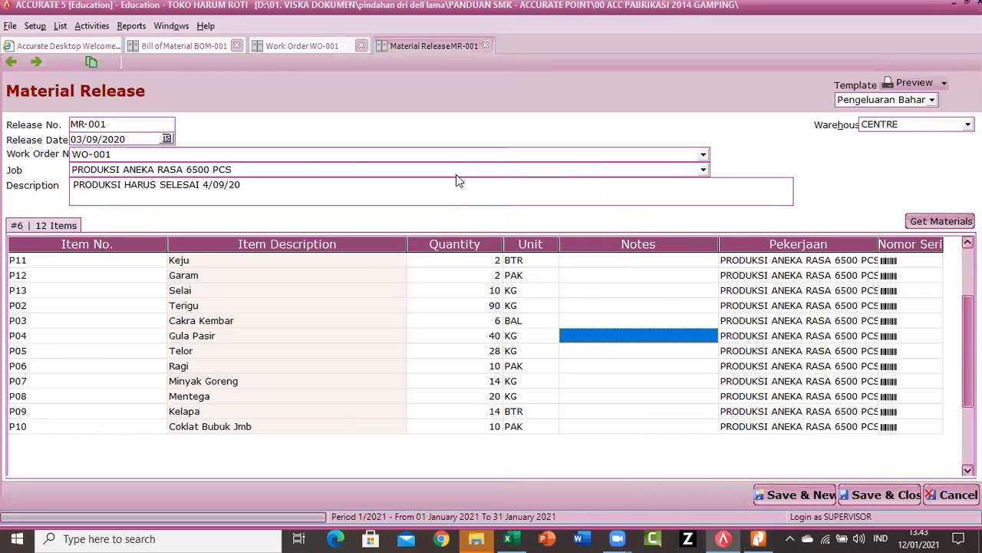
pyautogui.click(91, 25)
pyautogui.moveTo(158, 120)
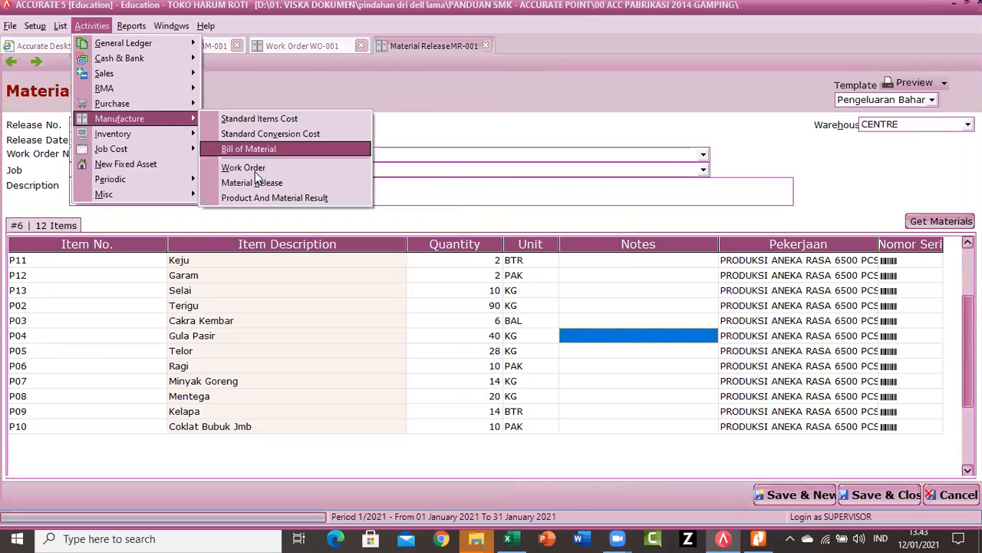
pyautogui.click(263, 199)
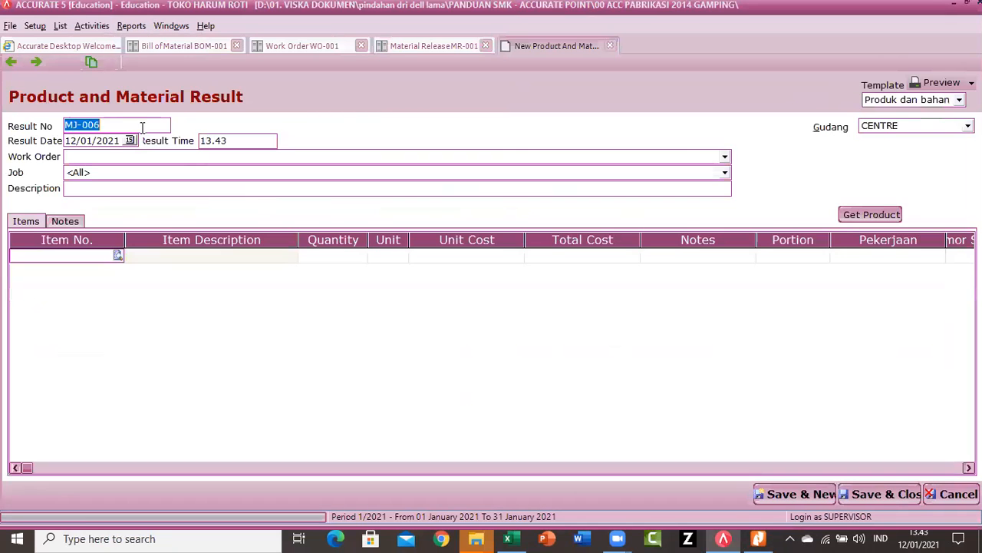
pyautogui.click(15, 63)
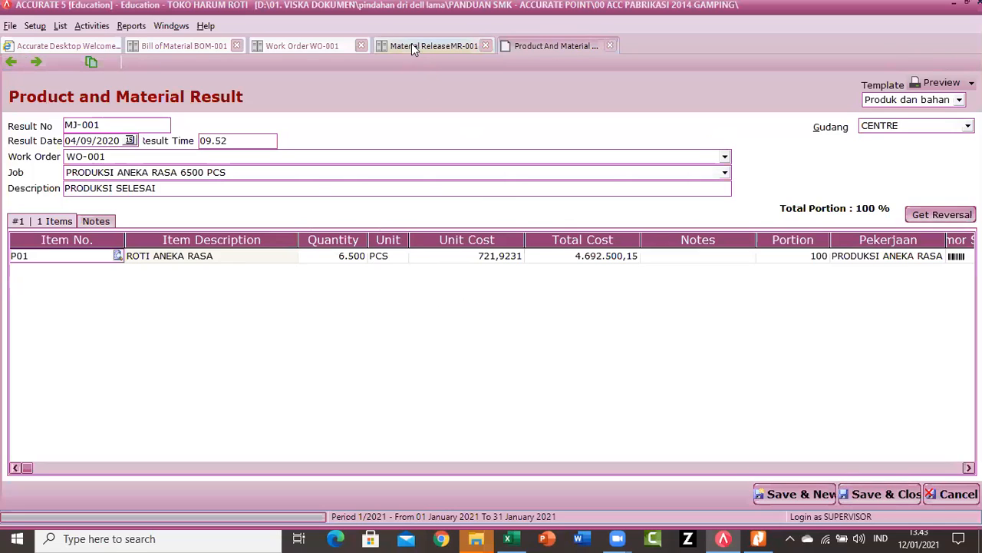
# - Review the production sequence across BOM-001, WO-001, MR-001 and MJ-001, checking it against the finished product memo in the book
pyautogui.click(179, 50)
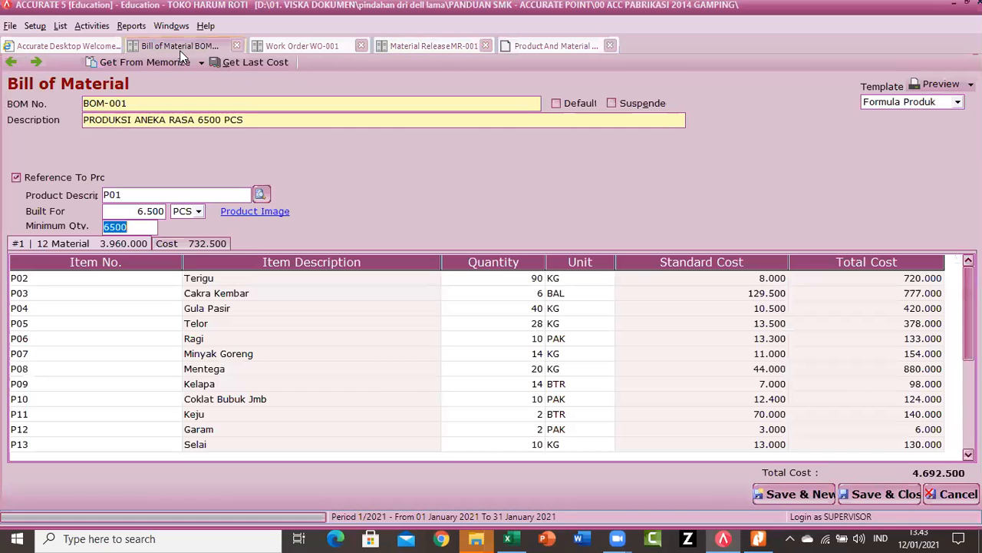
pyautogui.click(294, 46)
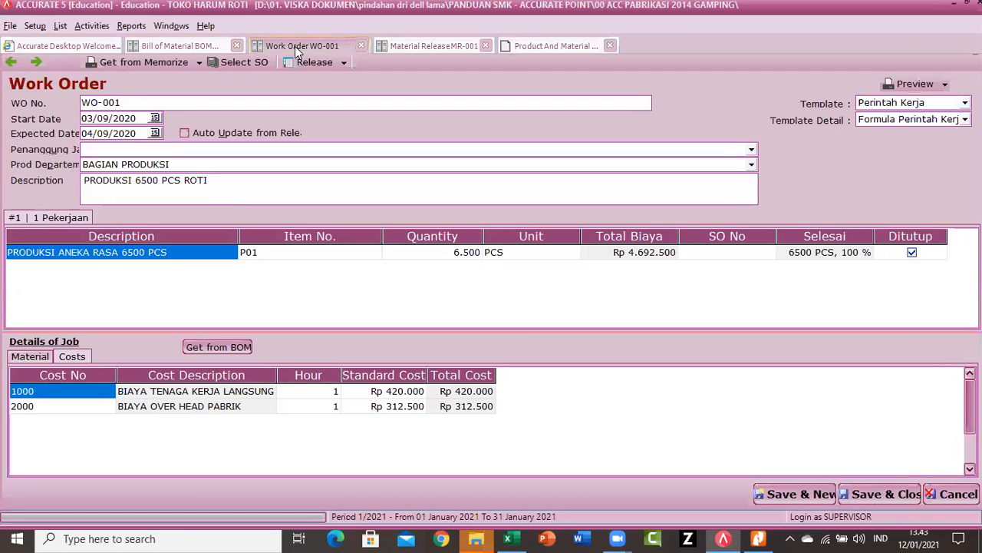
pyautogui.click(429, 47)
pyautogui.click(541, 45)
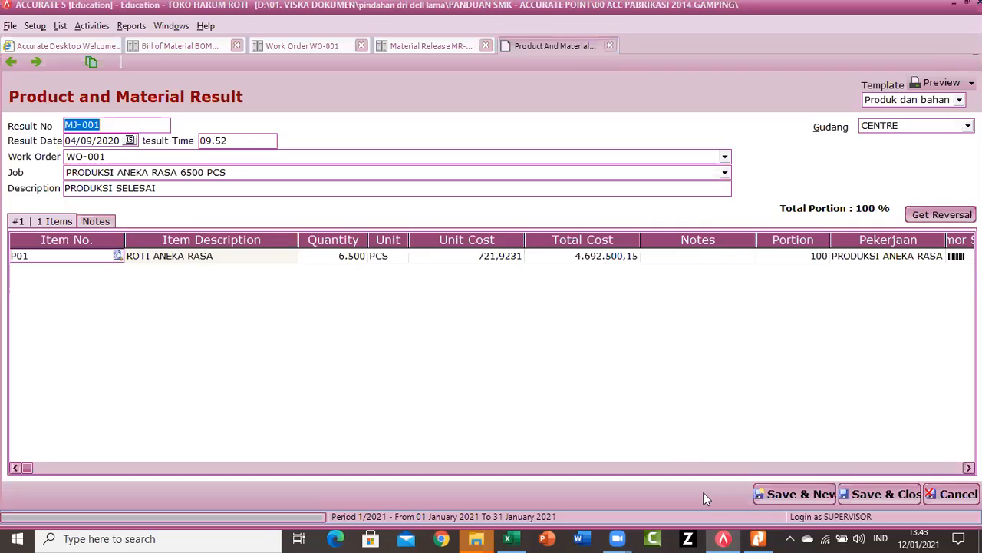
pyautogui.click(759, 538)
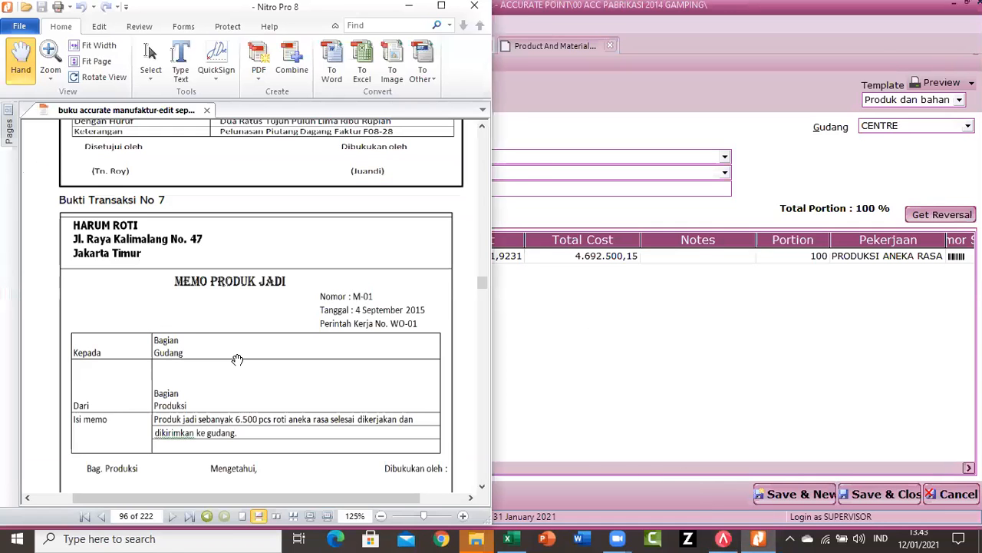
pyautogui.click(668, 368)
pyautogui.click(178, 44)
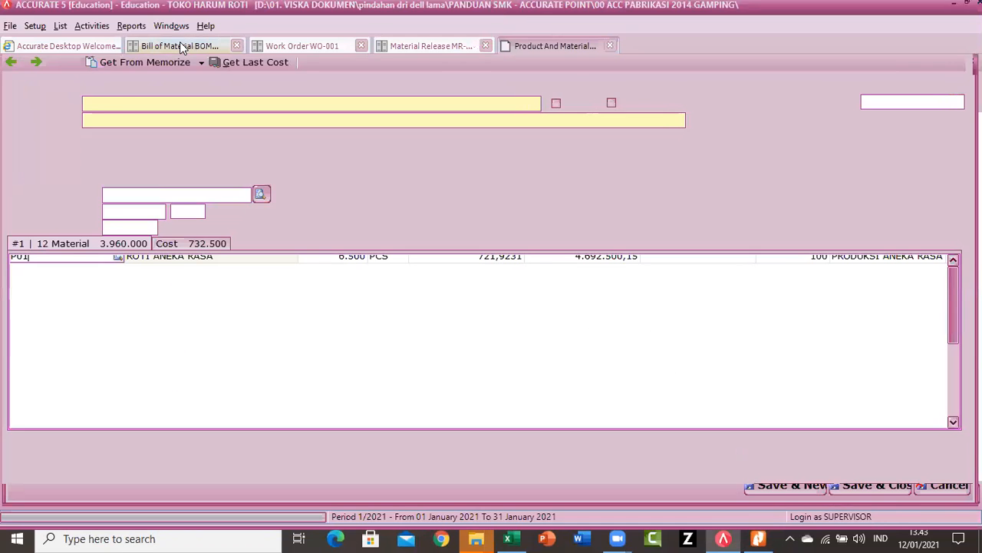
pyautogui.click(305, 49)
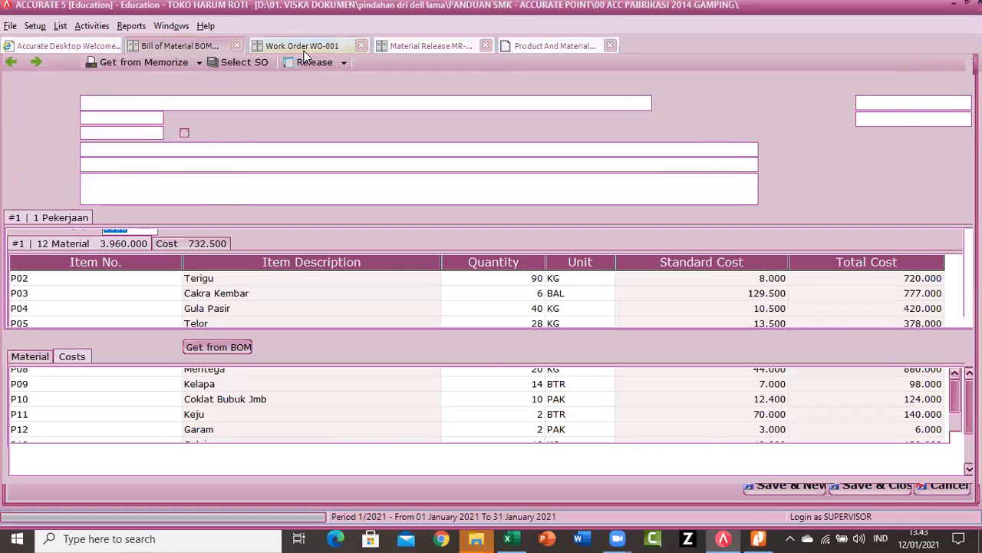
pyautogui.click(418, 49)
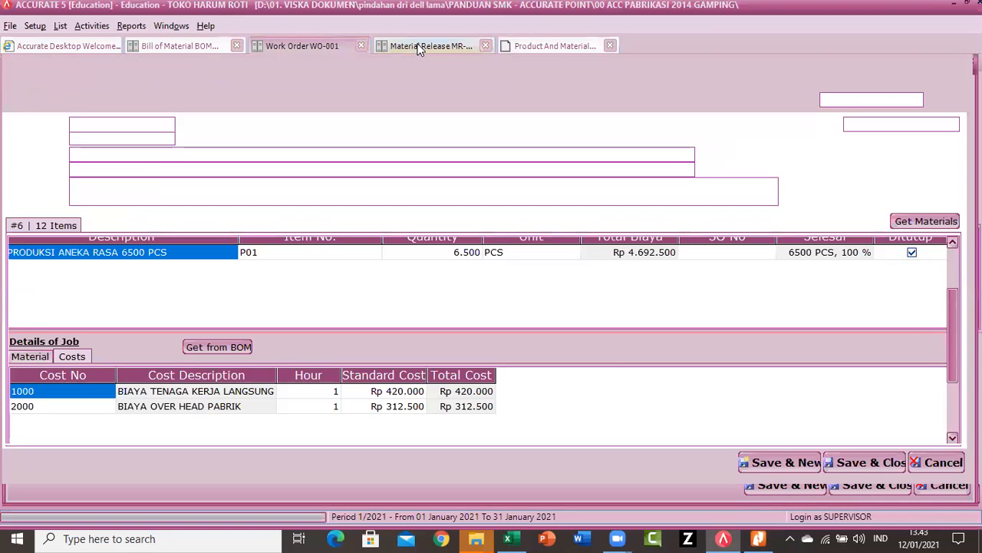
pyautogui.click(548, 49)
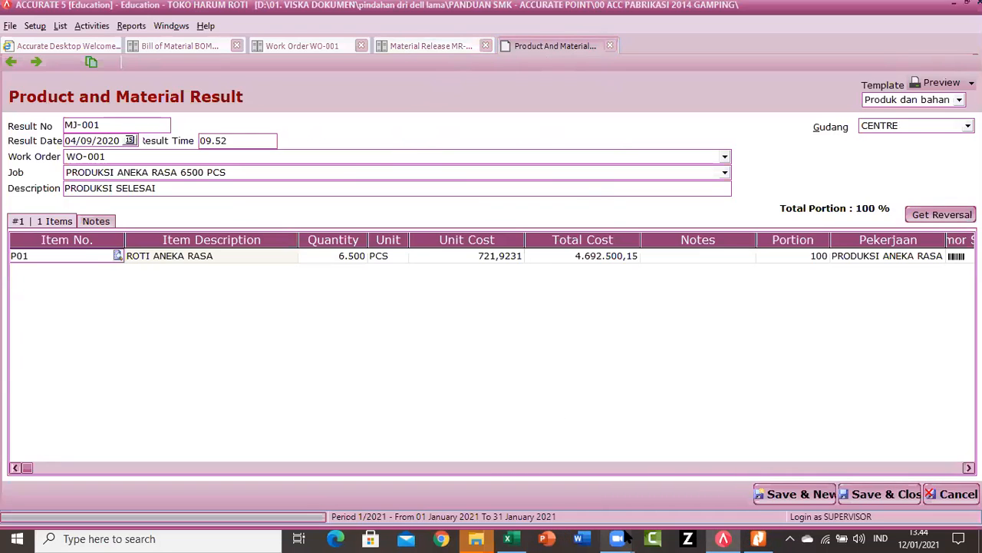
pyautogui.moveTo(625, 537)
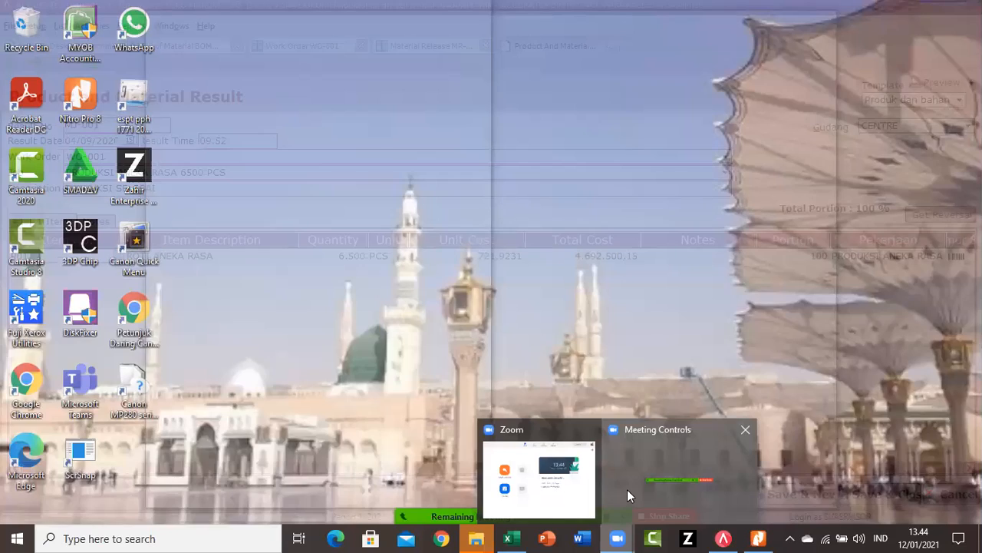
# - Switch to the book in Nitro Pro and skim the vouchers from Bukti Transaksi No 8 to No 12
pyautogui.click(627, 489)
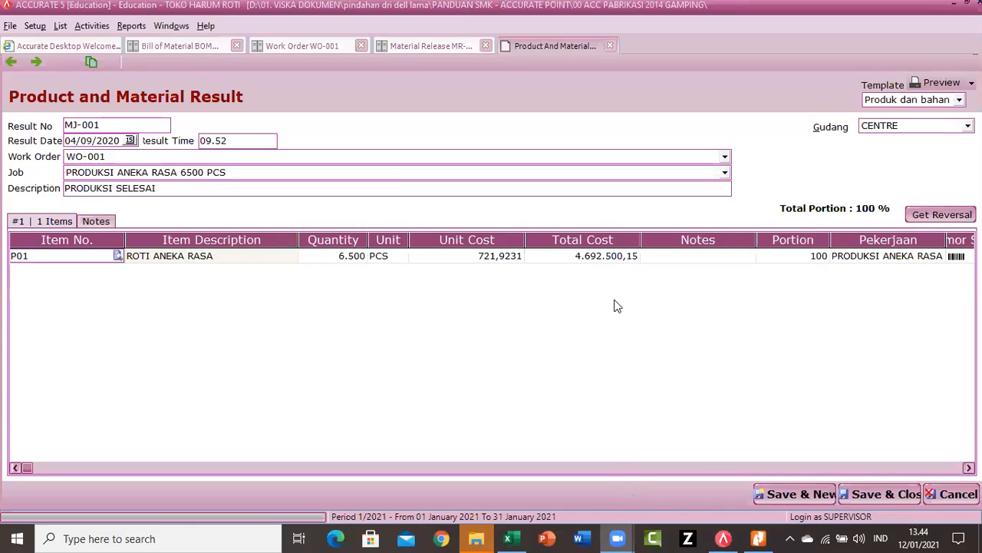
pyautogui.click(759, 538)
pyautogui.scroll(-5, 156, 316)
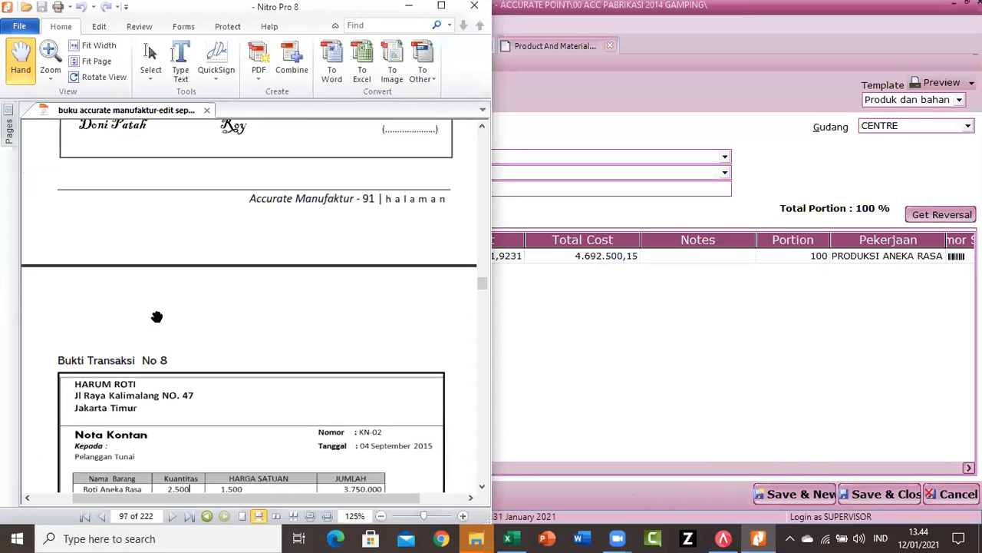
pyautogui.scroll(-5, 157, 316)
pyautogui.scroll(-10, 156, 316)
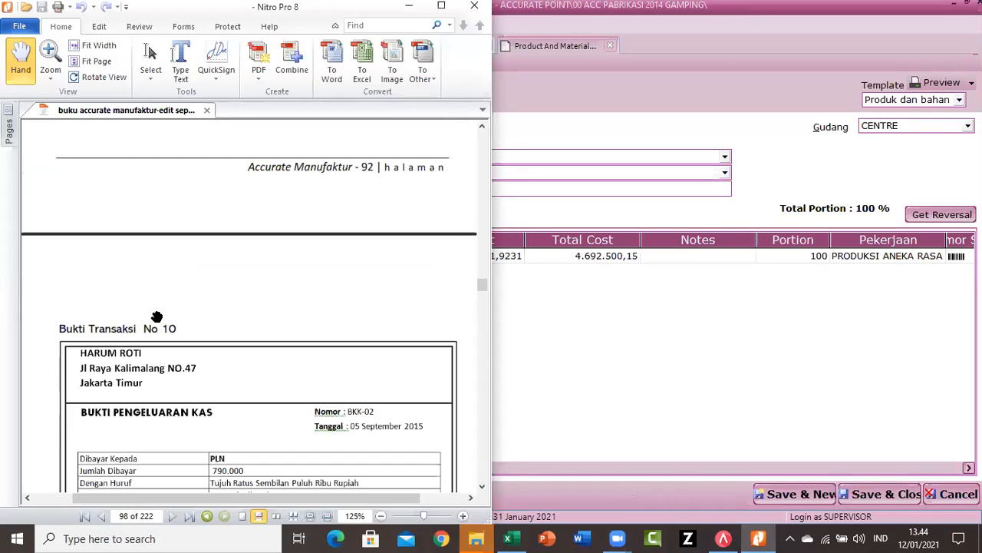
pyautogui.scroll(-5, 157, 316)
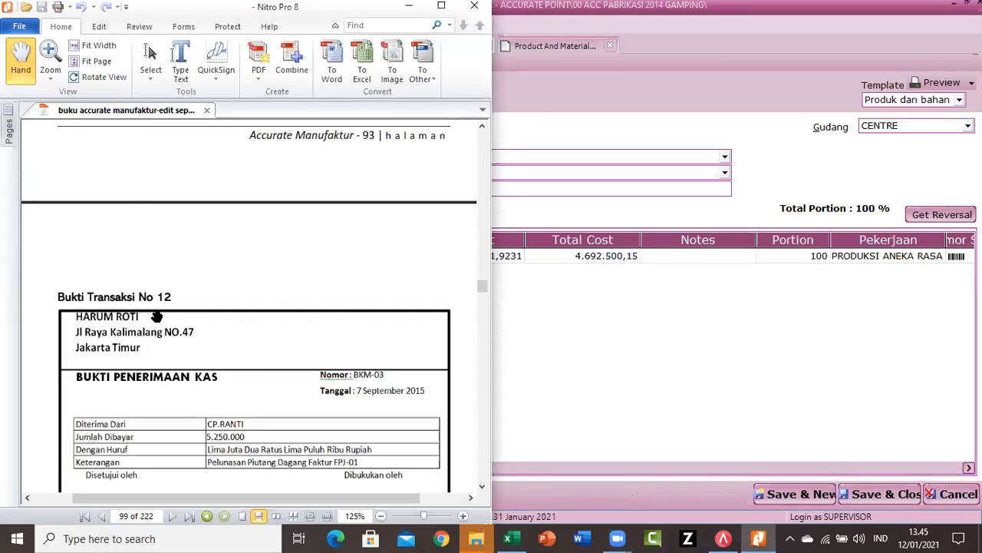
pyautogui.scroll(10, 157, 316)
pyautogui.scroll(5, 156, 317)
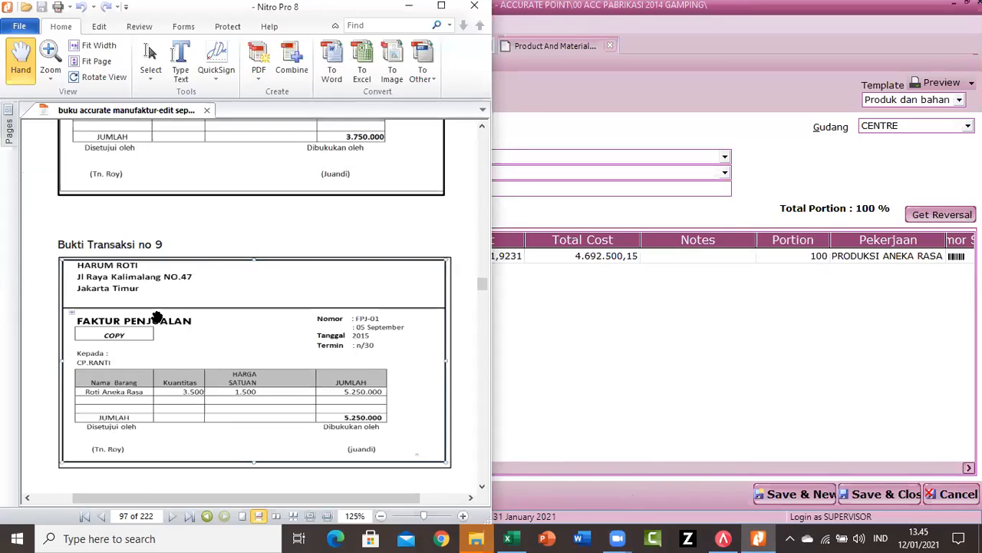
pyautogui.scroll(5, 157, 317)
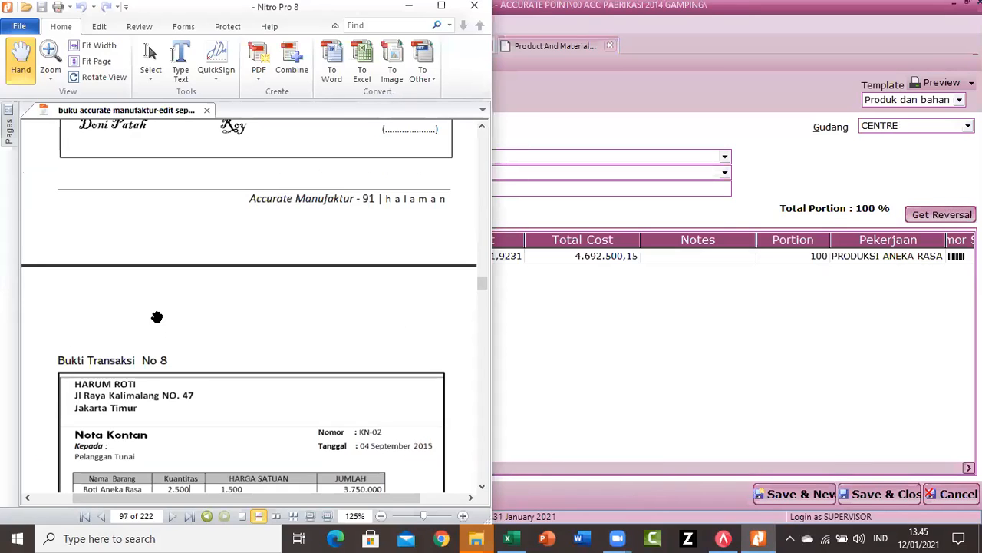
# - Review the book's vouchers up to Bukti Transaksi 13, including sales, the PLN electricity payment, the receivable receipt for FPJ-01 and weekly factory wages
pyautogui.scroll(5, 157, 316)
pyautogui.scroll(-1, 157, 316)
pyautogui.scroll(1, 156, 317)
pyautogui.scroll(-1, 156, 317)
pyautogui.scroll(1, 157, 316)
pyautogui.scroll(-5, 157, 317)
pyautogui.scroll(-5, 157, 316)
pyautogui.scroll(-5, 157, 316)
pyautogui.scroll(-5, 156, 317)
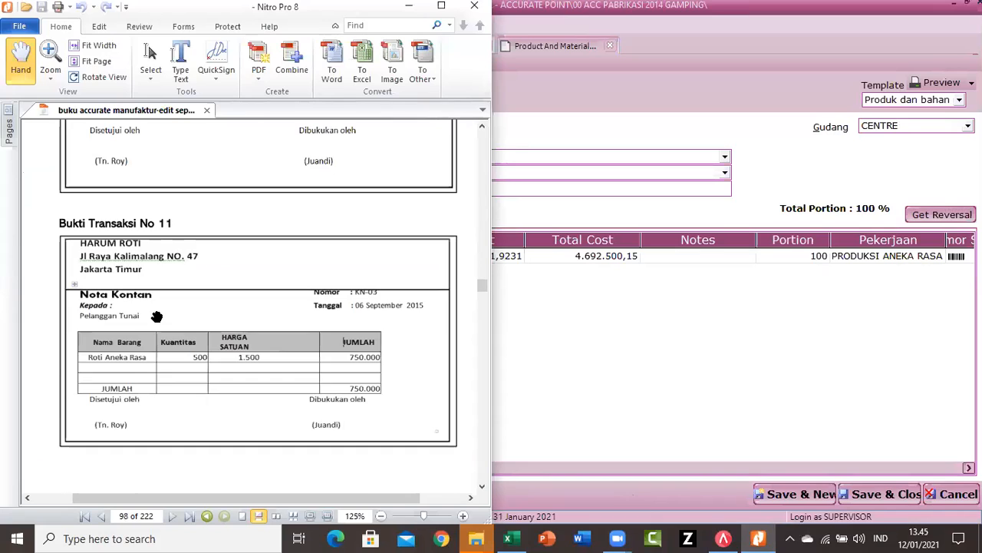
pyautogui.scroll(5, 157, 316)
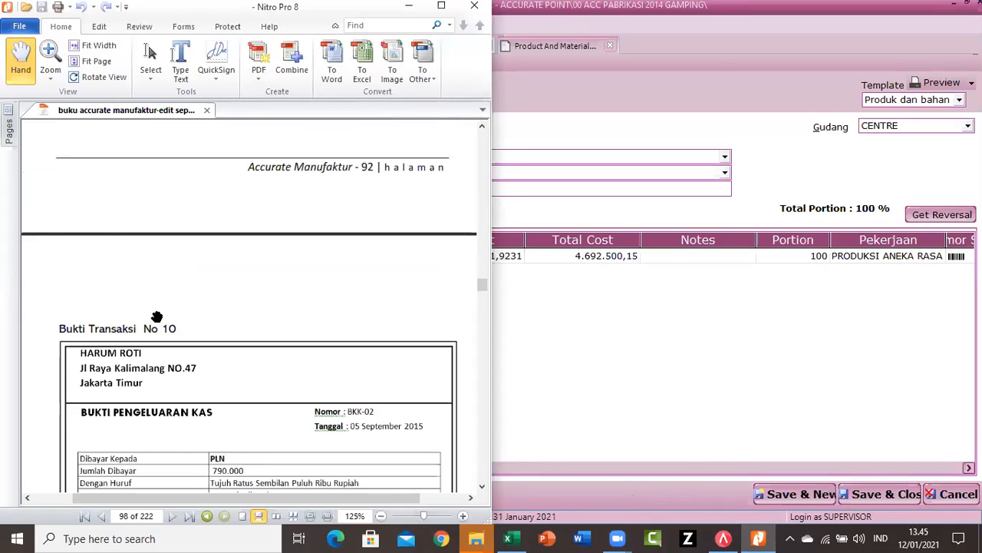
pyautogui.scroll(-2, 156, 316)
pyautogui.scroll(-3, 157, 317)
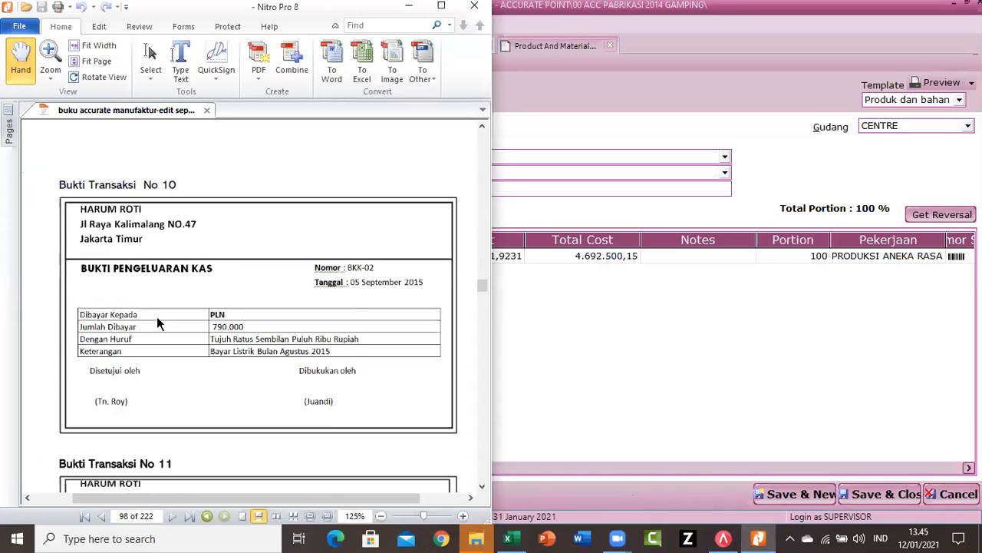
pyautogui.scroll(-10, 157, 317)
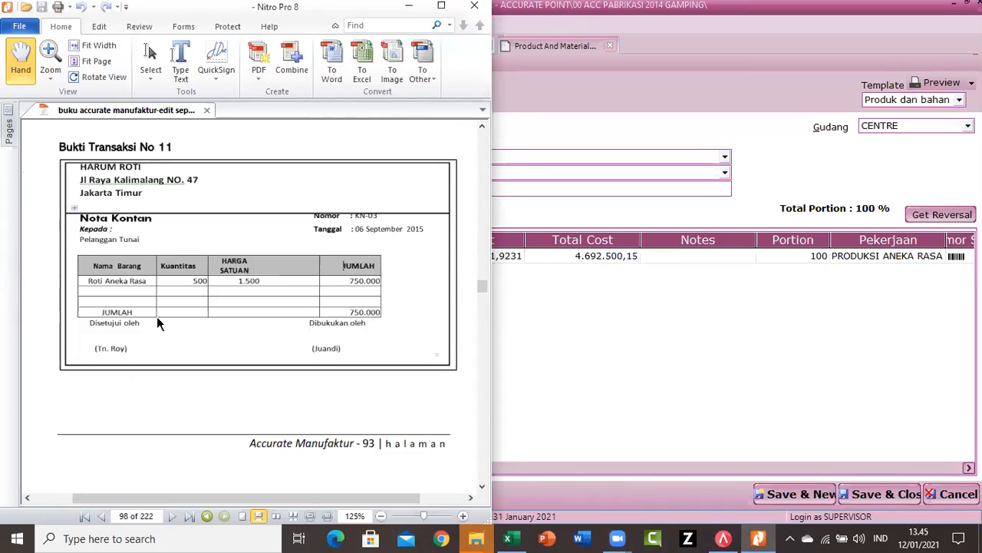
pyautogui.scroll(-12, 156, 316)
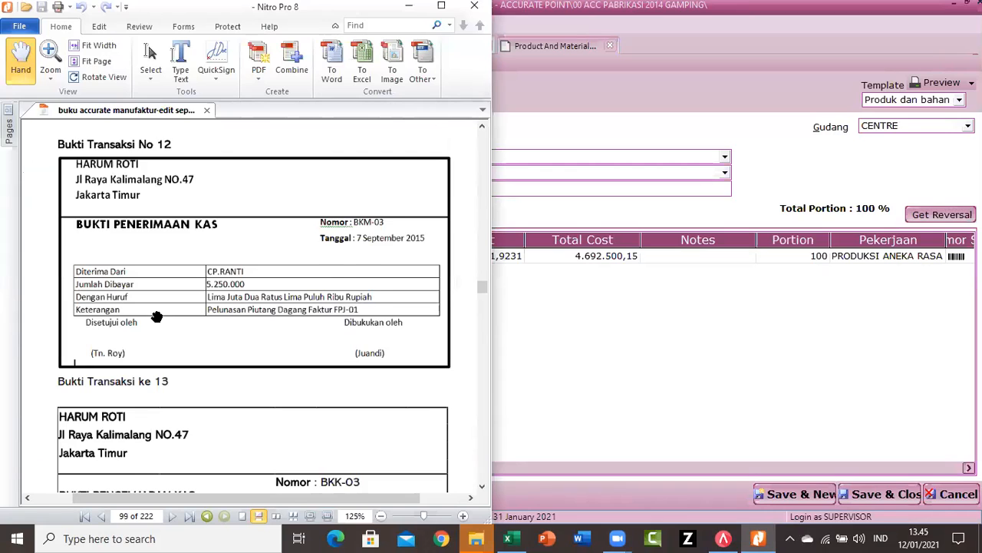
pyautogui.scroll(-8, 156, 317)
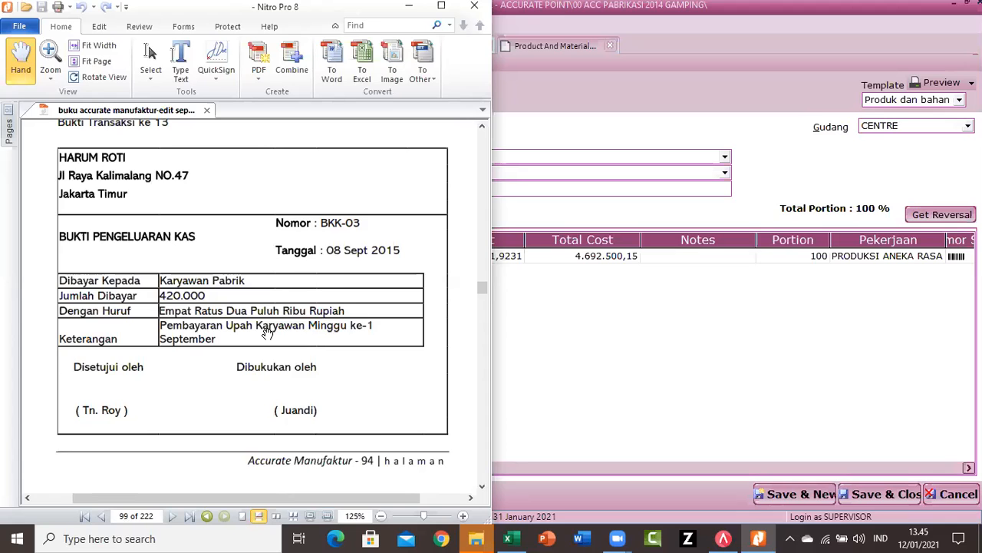
# - Look through the book's mid-September vouchers after Bukti Transaksi 13, up to the production memo on page 101
pyautogui.scroll(-10, 267, 332)
pyautogui.scroll(-5, 267, 334)
pyautogui.scroll(3, 267, 334)
pyautogui.scroll(2, 267, 334)
pyautogui.scroll(-8, 267, 334)
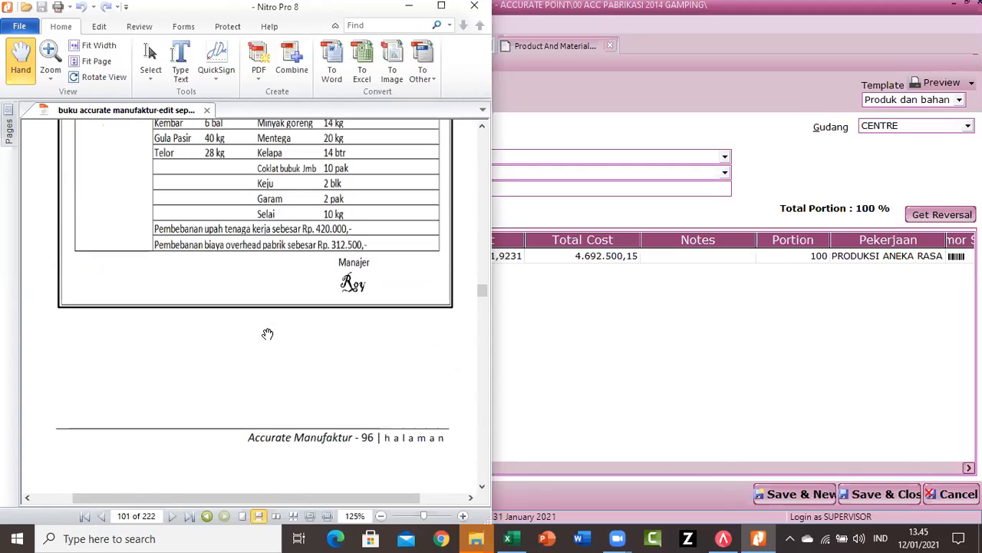
pyautogui.scroll(-15, 267, 334)
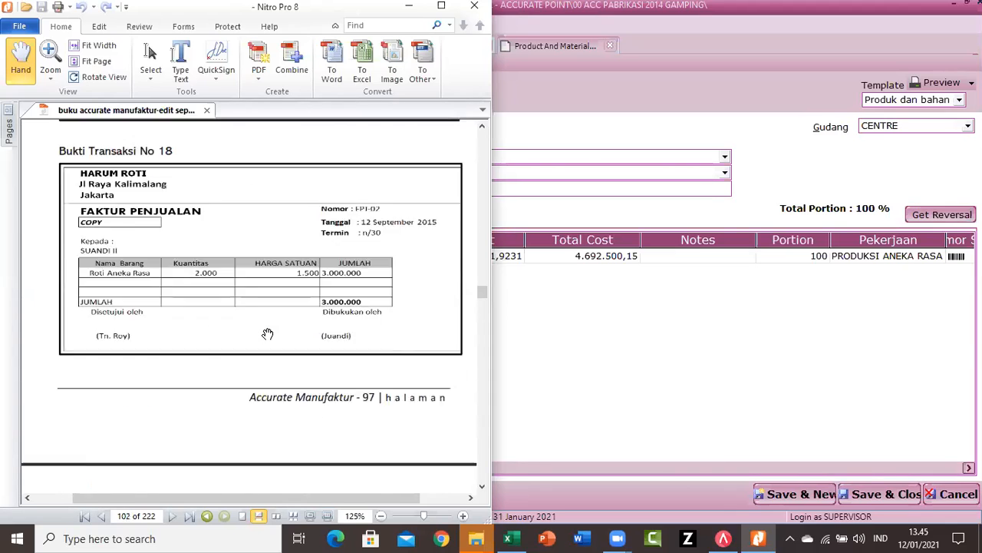
pyautogui.scroll(-15, 267, 334)
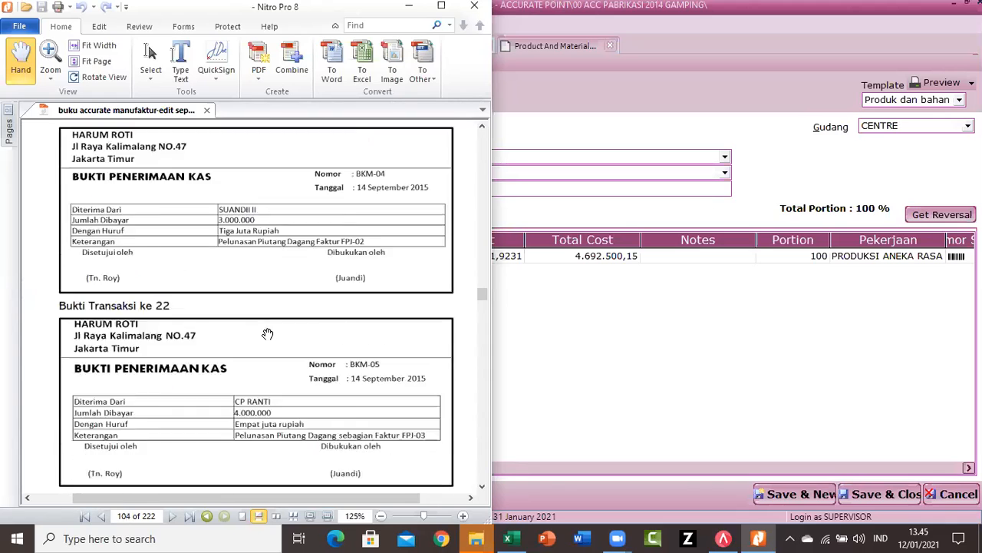
pyautogui.scroll(-10, 267, 334)
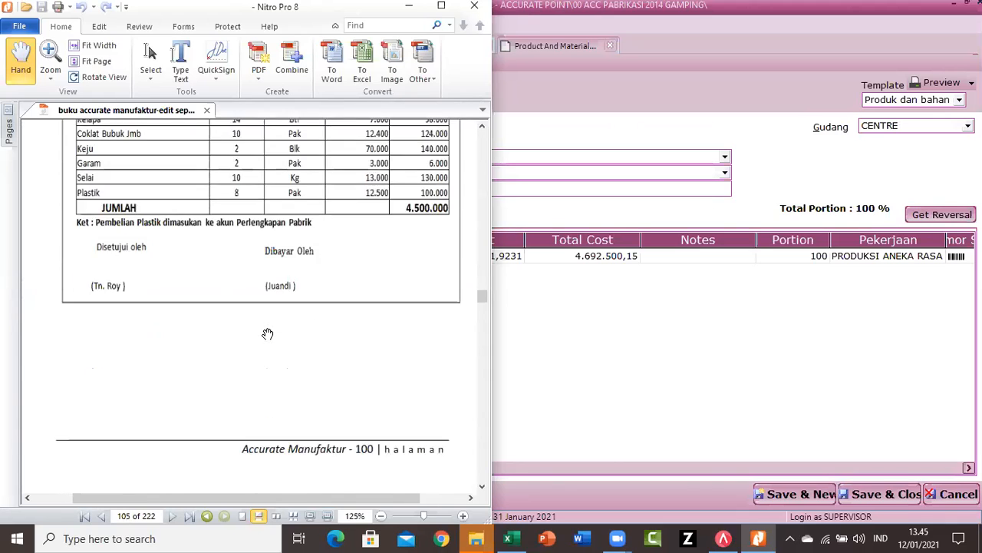
pyautogui.scroll(-12, 267, 334)
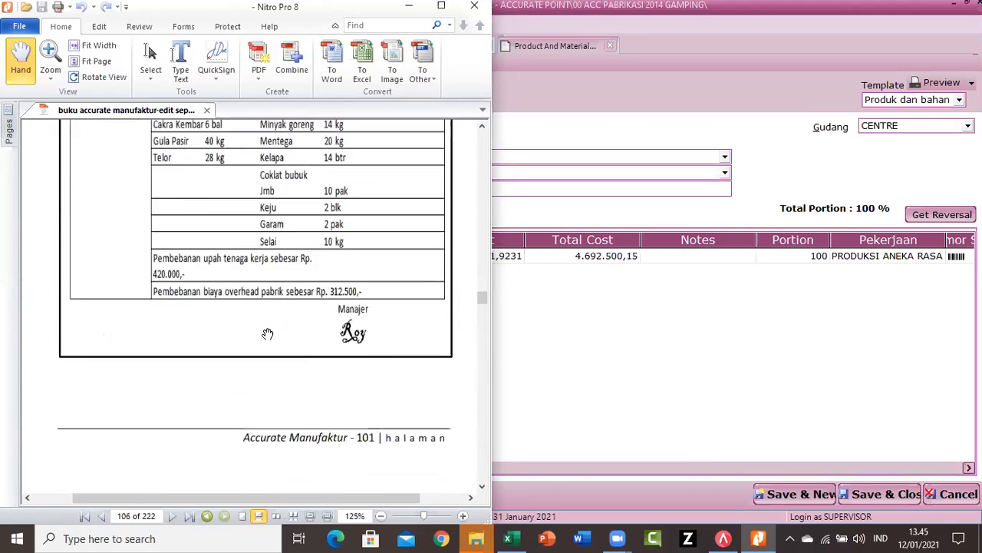
# - Examine the remaining September vouchers from finished product memo M-03 through to the production memo for BOM-05, WO-05 and MR-05
pyautogui.scroll(-10, 267, 334)
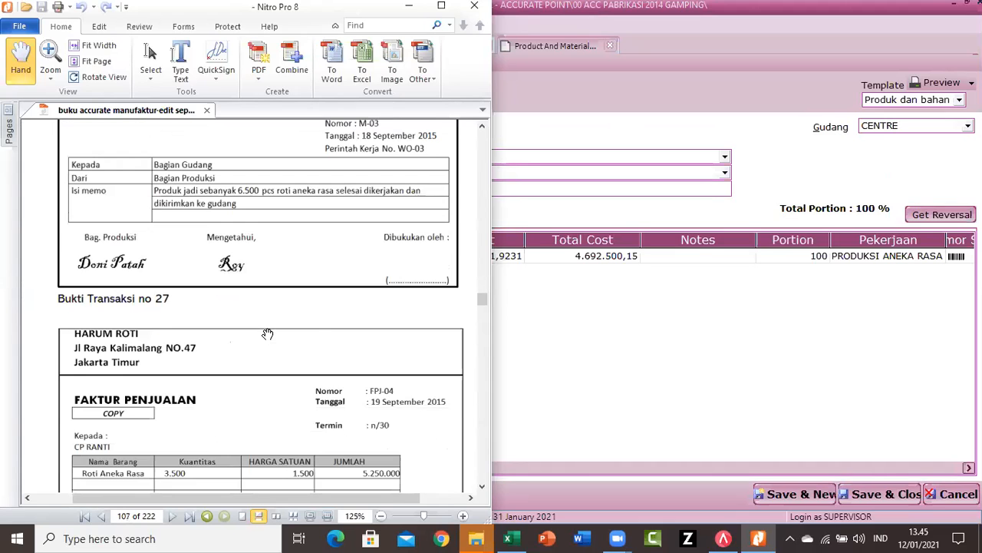
pyautogui.scroll(-10, 267, 334)
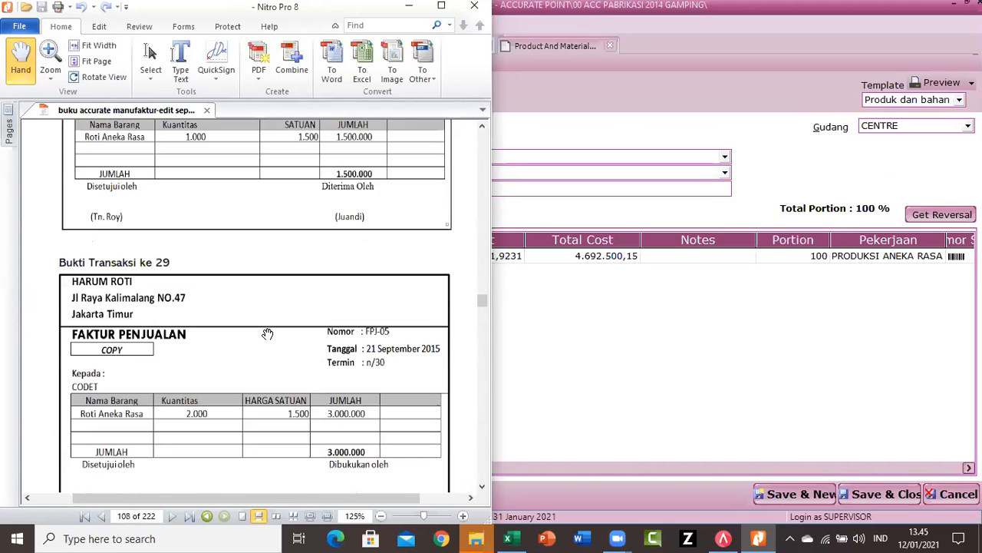
pyautogui.scroll(-12, 267, 334)
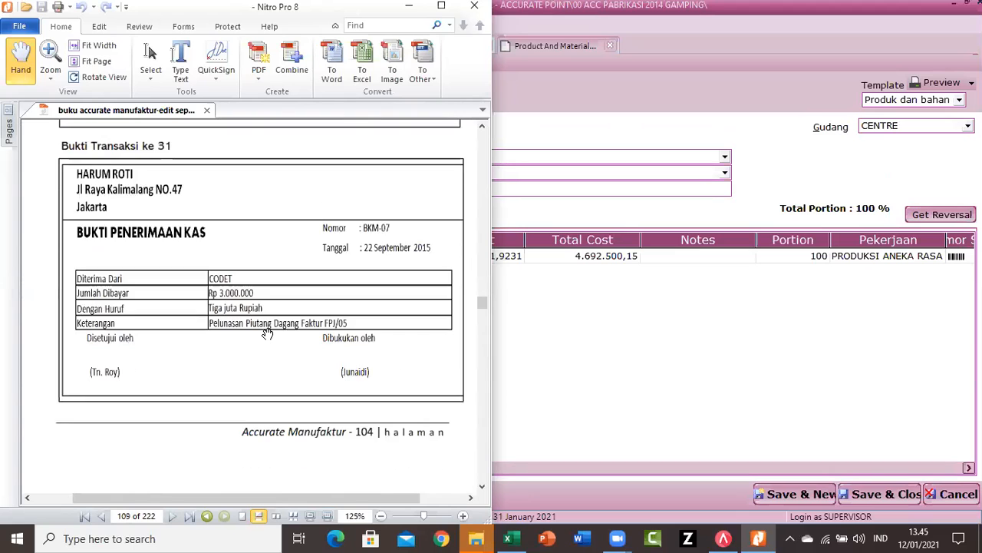
pyautogui.scroll(-10, 267, 334)
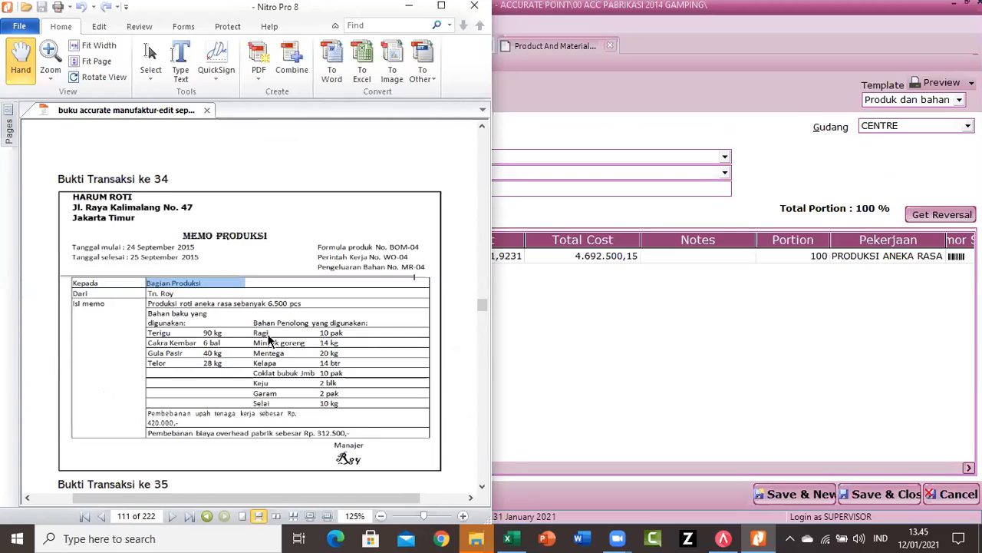
pyautogui.scroll(-1, 268, 339)
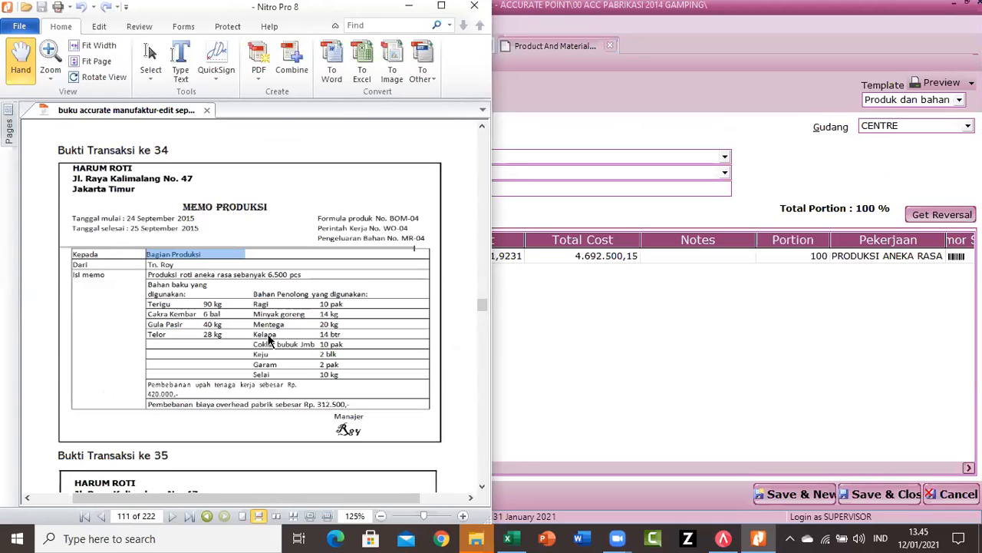
pyautogui.scroll(-15, 268, 339)
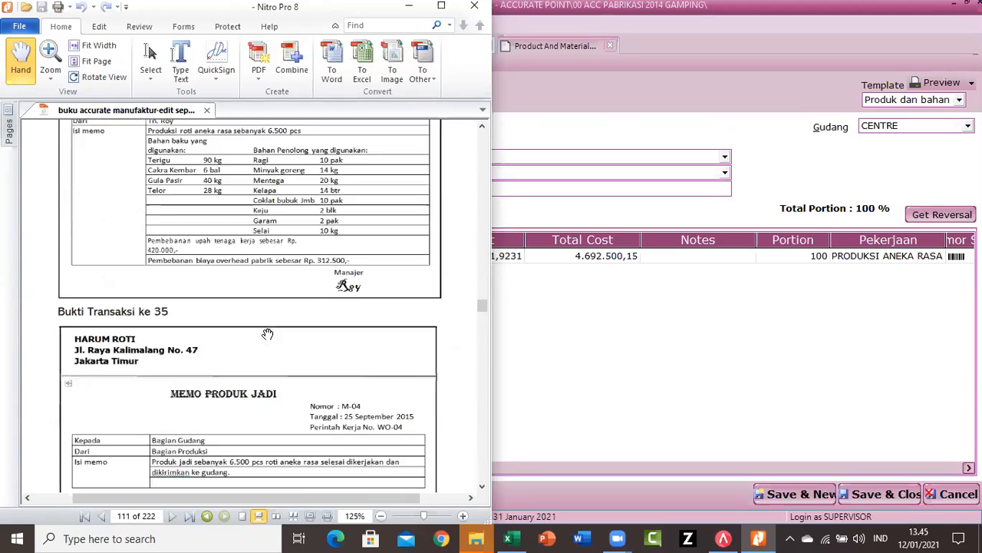
pyautogui.scroll(-20, 267, 334)
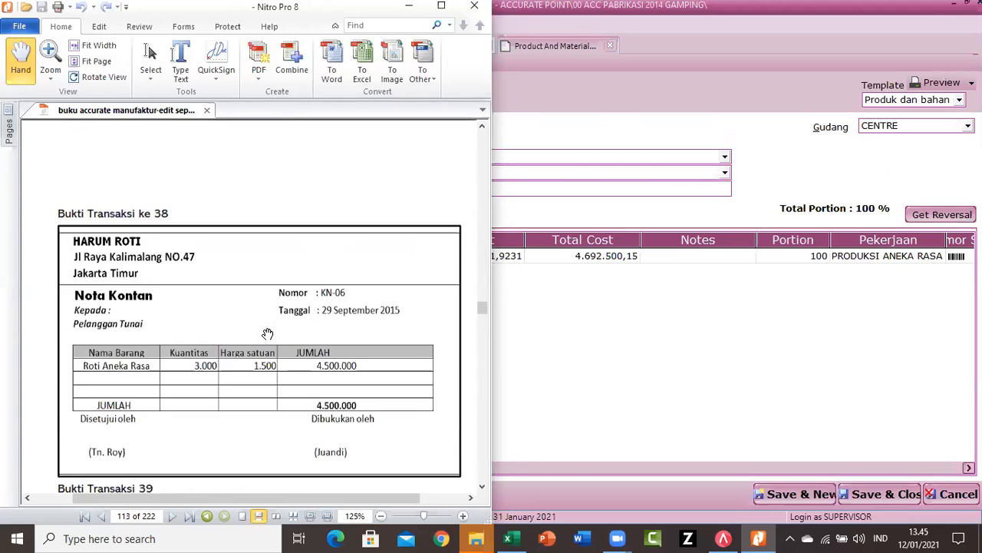
pyautogui.scroll(-15, 268, 334)
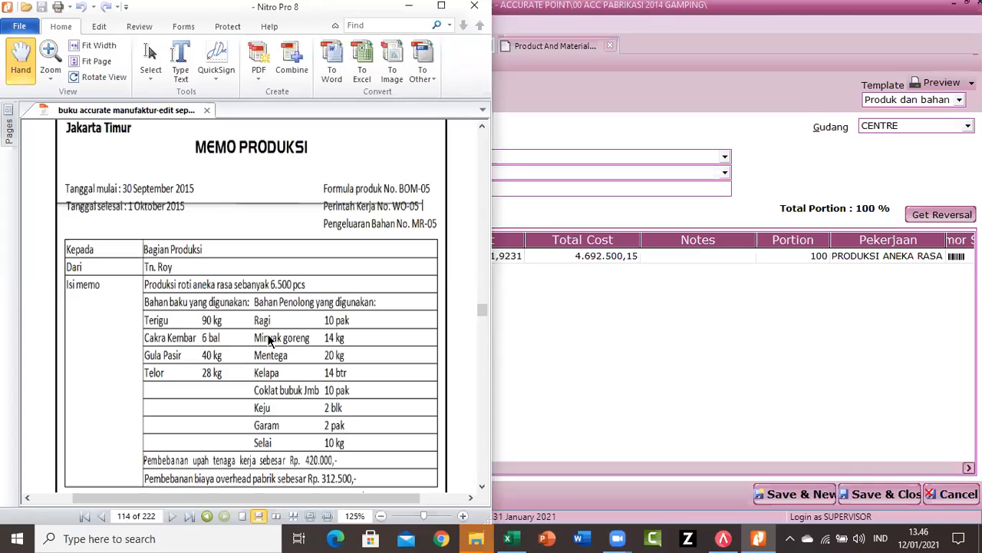
# - Return to Accurate and browse the recorded bills of material from BOM-001 through BOM-005
pyautogui.click(733, 359)
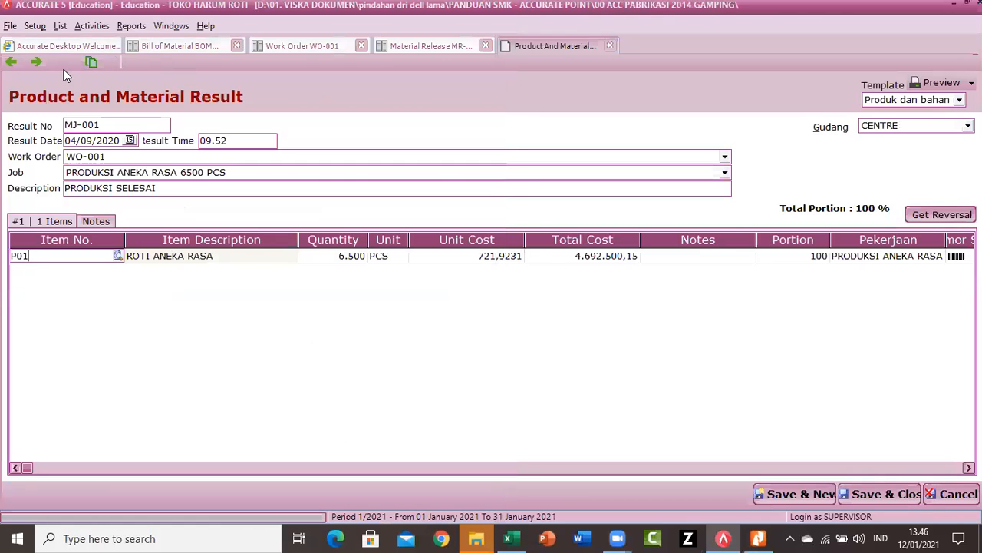
pyautogui.click(184, 45)
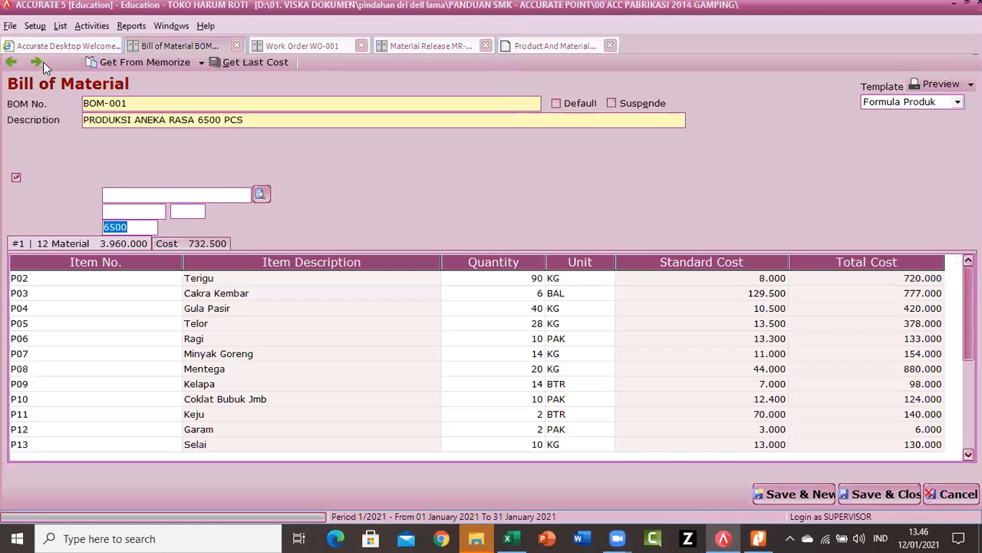
pyautogui.click(39, 62)
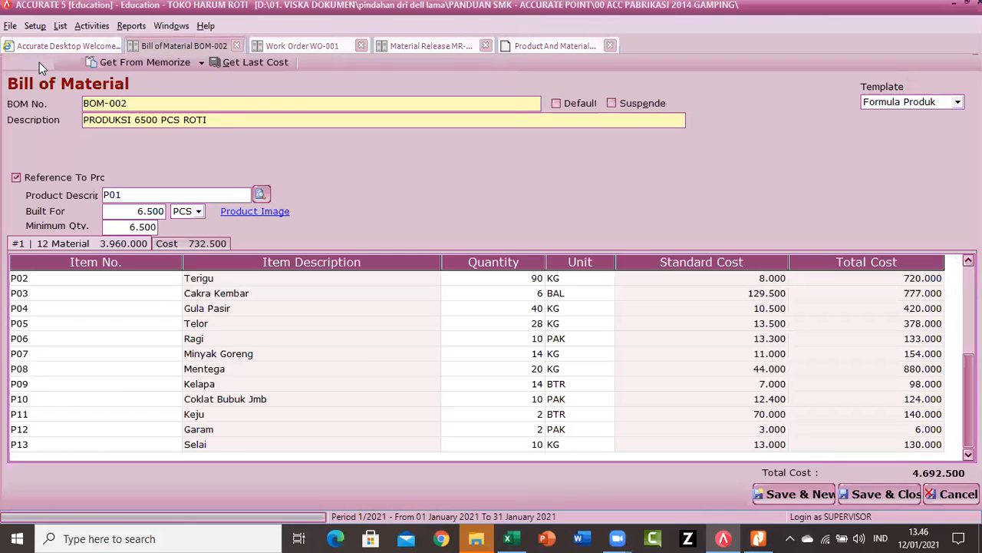
pyautogui.doubleClick(39, 62)
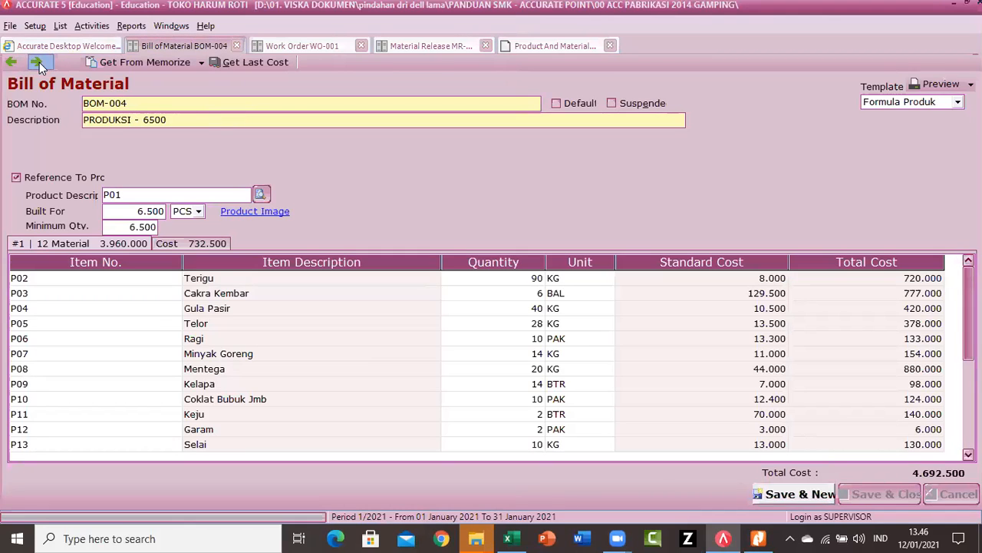
pyautogui.click(39, 62)
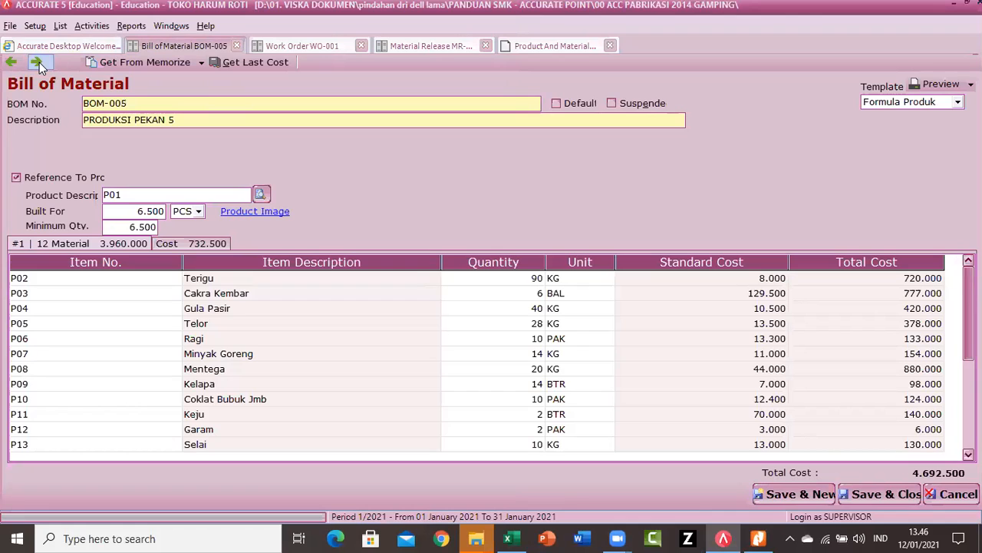
pyautogui.click(39, 62)
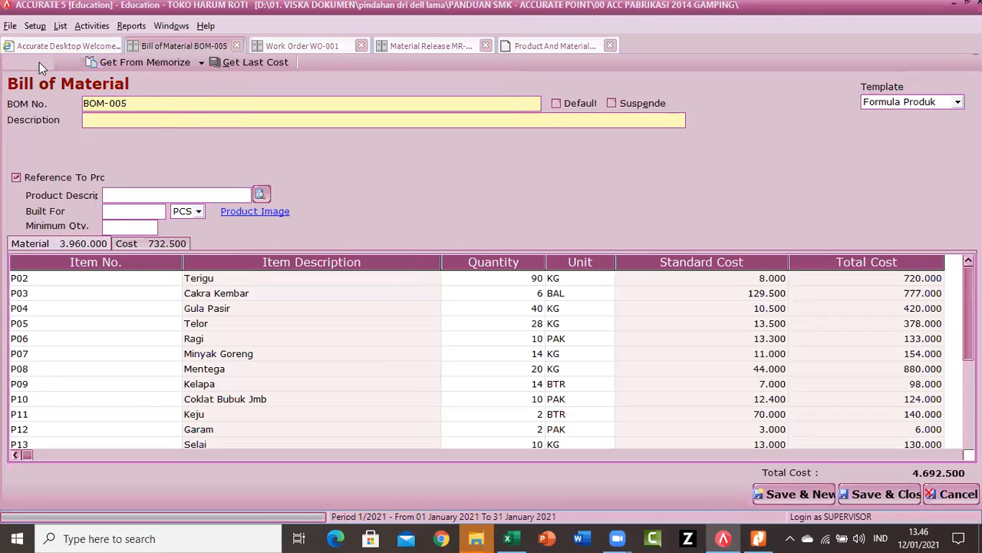
pyautogui.click(16, 65)
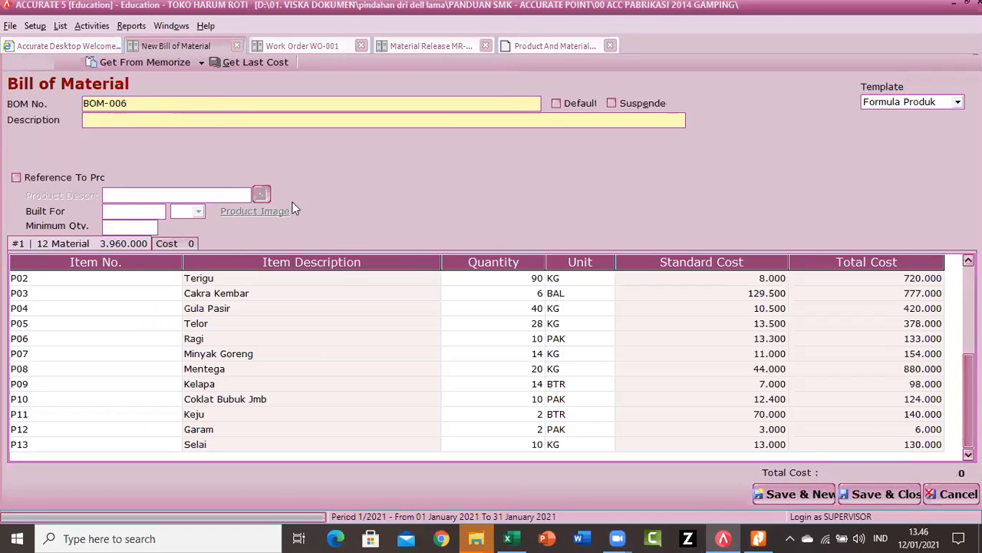
# - Browse the recorded work orders from WO-001 to WO-005
pyautogui.click(286, 47)
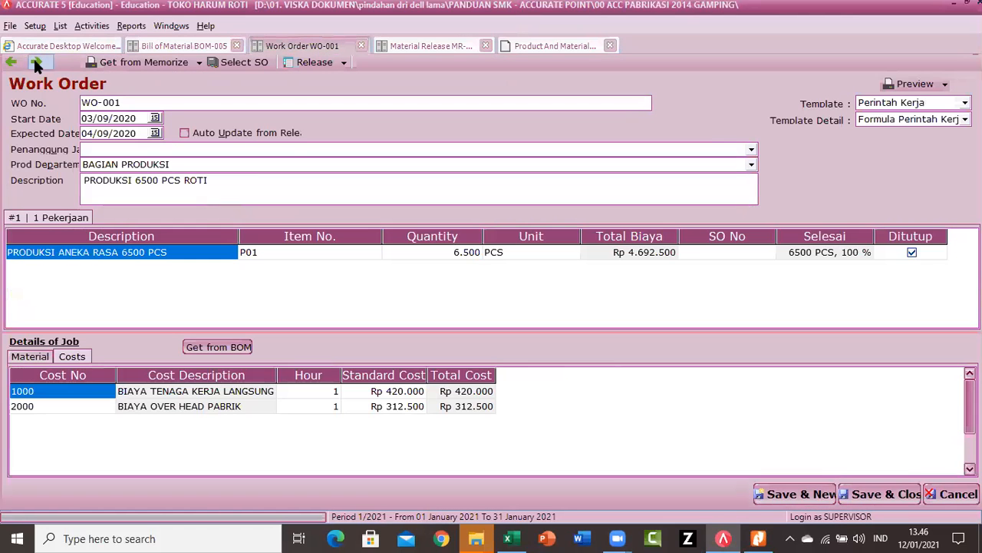
pyautogui.click(35, 62)
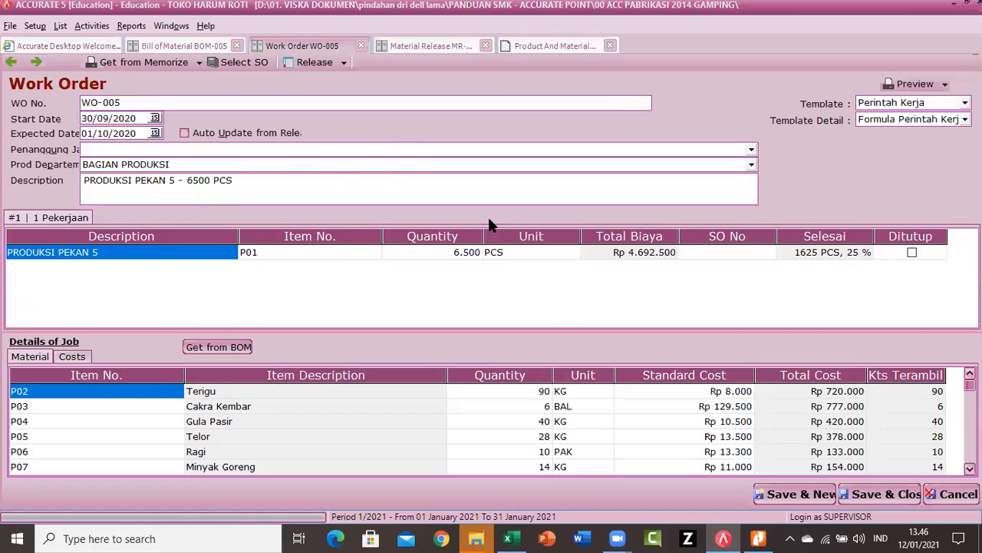
# - Browse the recorded material releases from MR-001 through MR-005
pyautogui.click(434, 46)
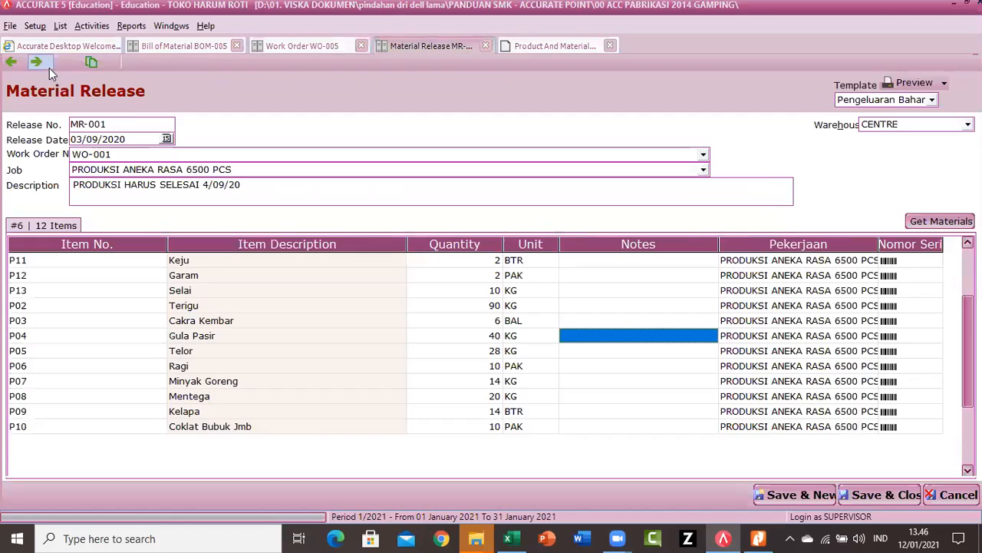
pyautogui.click(37, 63)
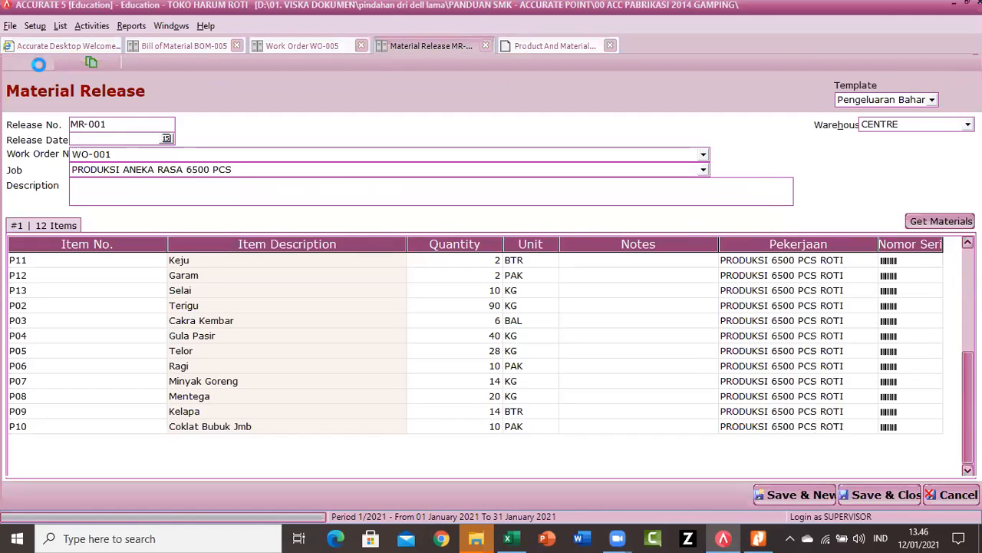
pyautogui.click(37, 62)
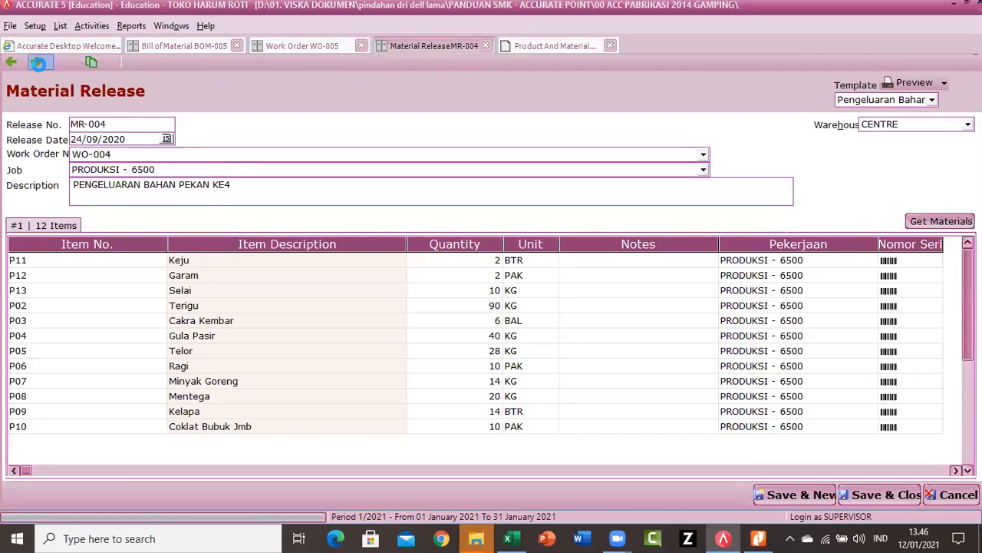
pyautogui.click(36, 62)
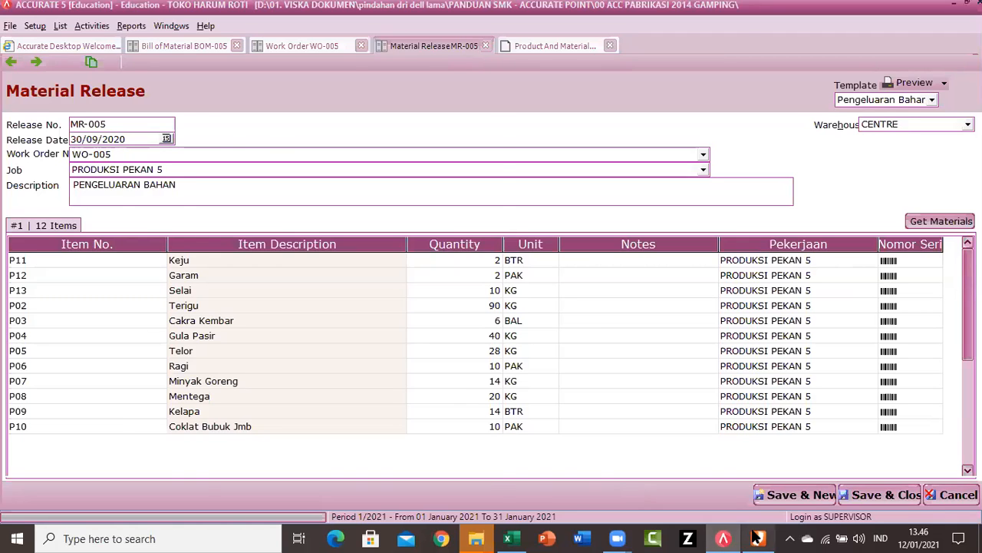
# - Compare work order WO-005 with memorial voucher BM-01 under Bukti Transaksi 41 in the book
pyautogui.click(758, 538)
pyautogui.scroll(-3, 205, 353)
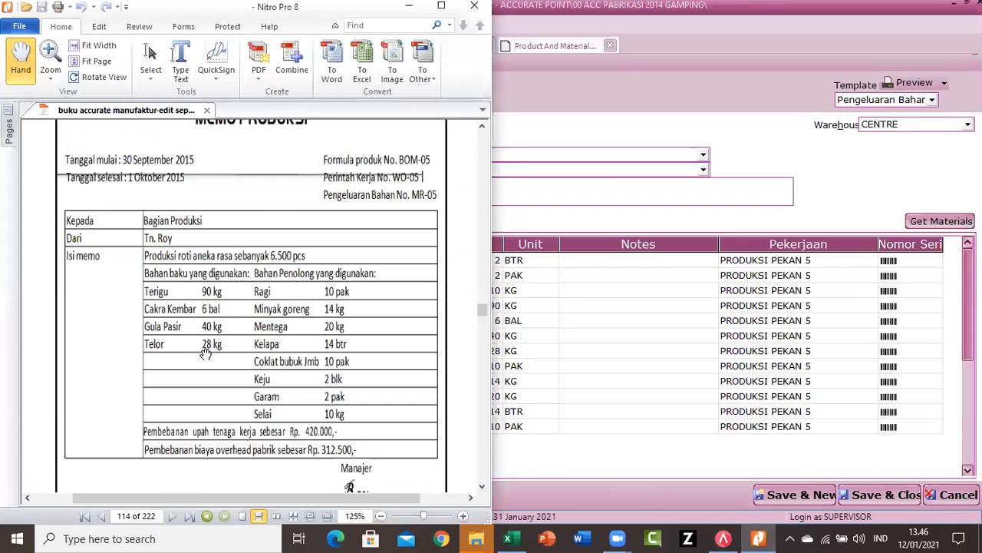
pyautogui.scroll(-10, 204, 352)
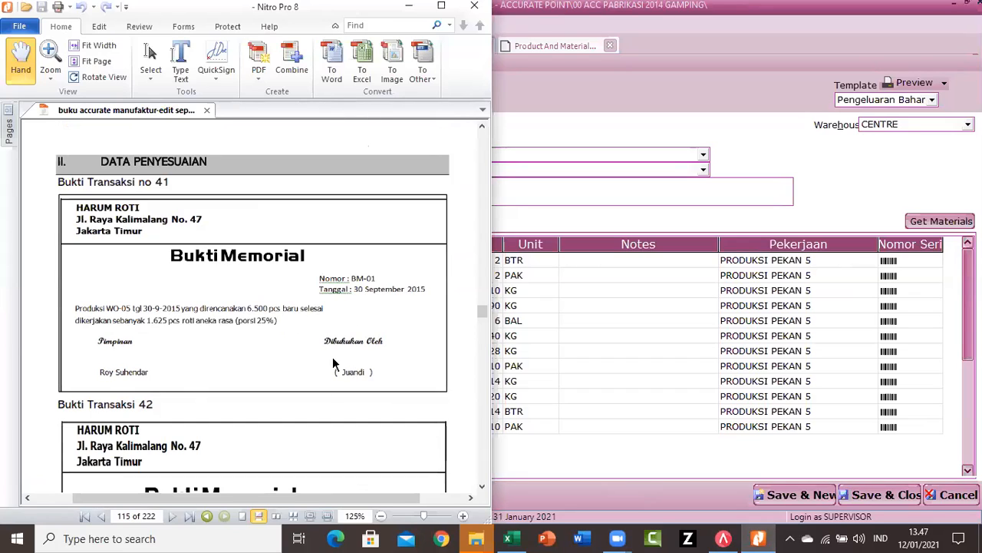
pyautogui.click(693, 323)
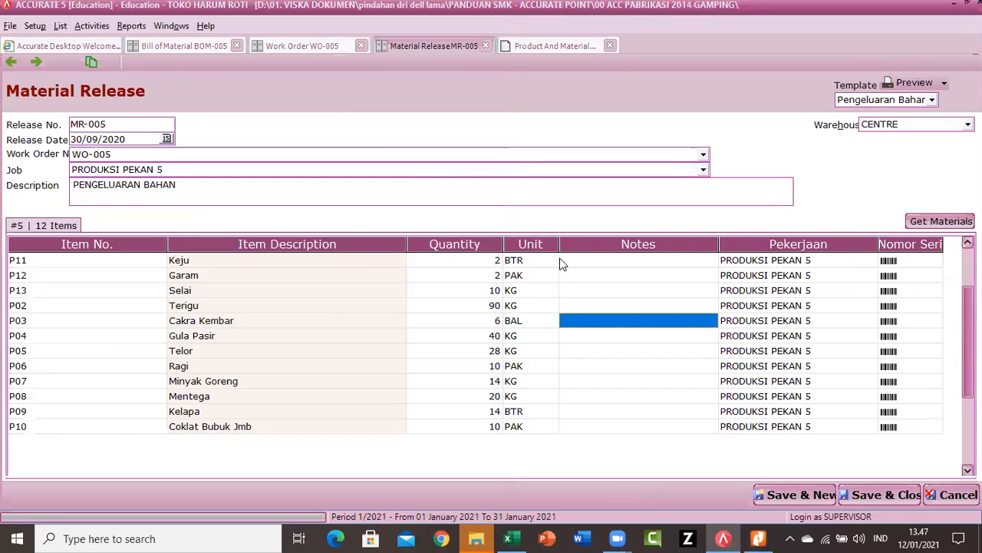
pyautogui.click(306, 47)
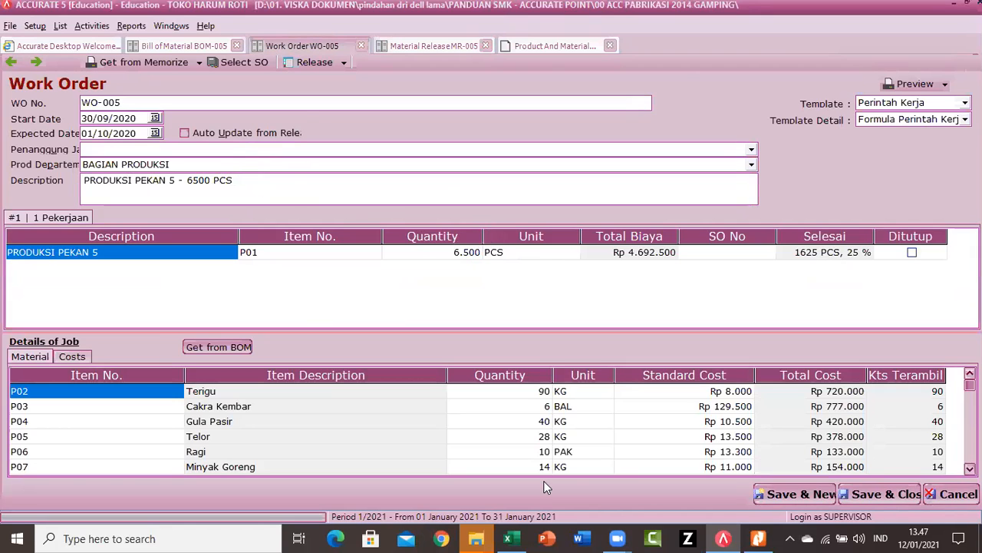
pyautogui.click(756, 538)
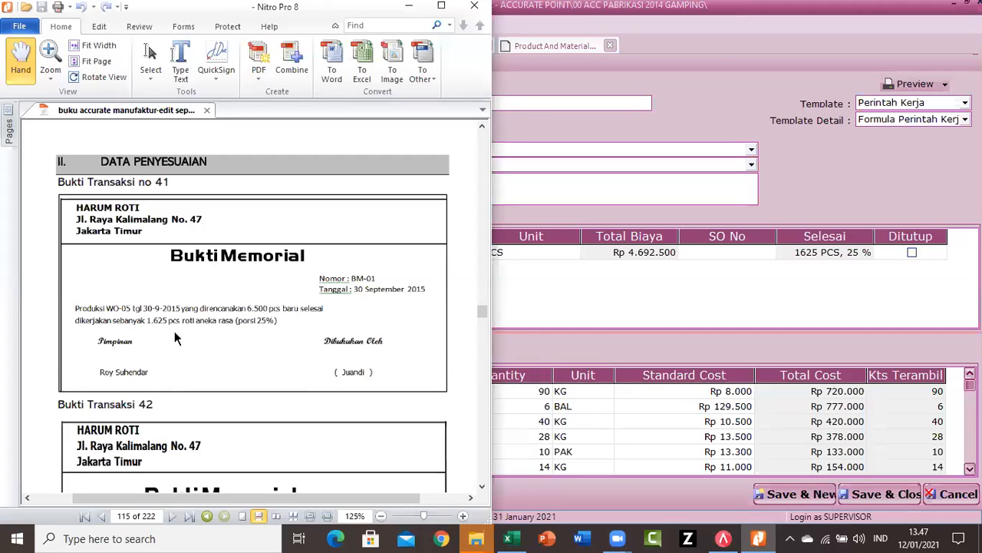
pyautogui.click(537, 284)
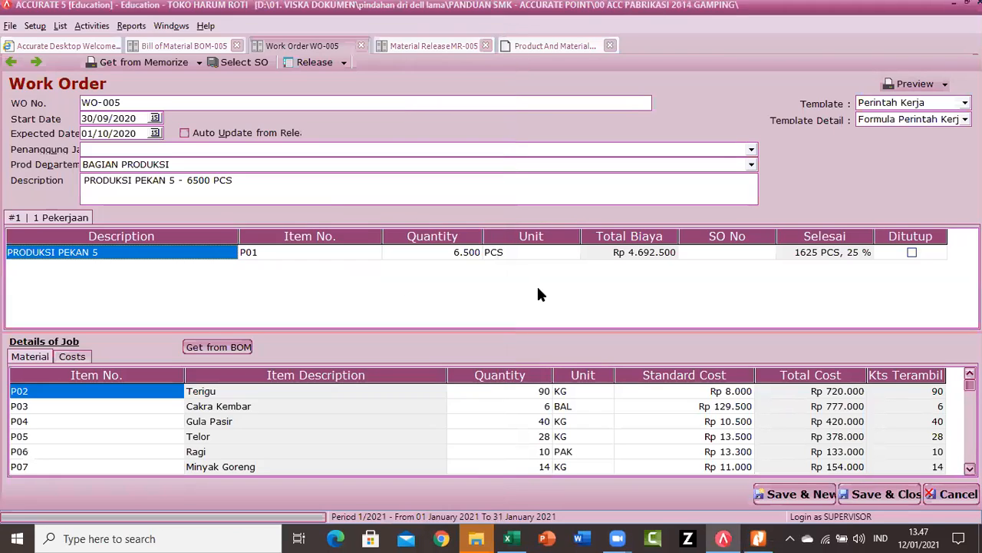
# - Browse the recorded product and material results from MJ-001 to MJ-005 and check the finished quantity in MJ-005
pyautogui.click(540, 48)
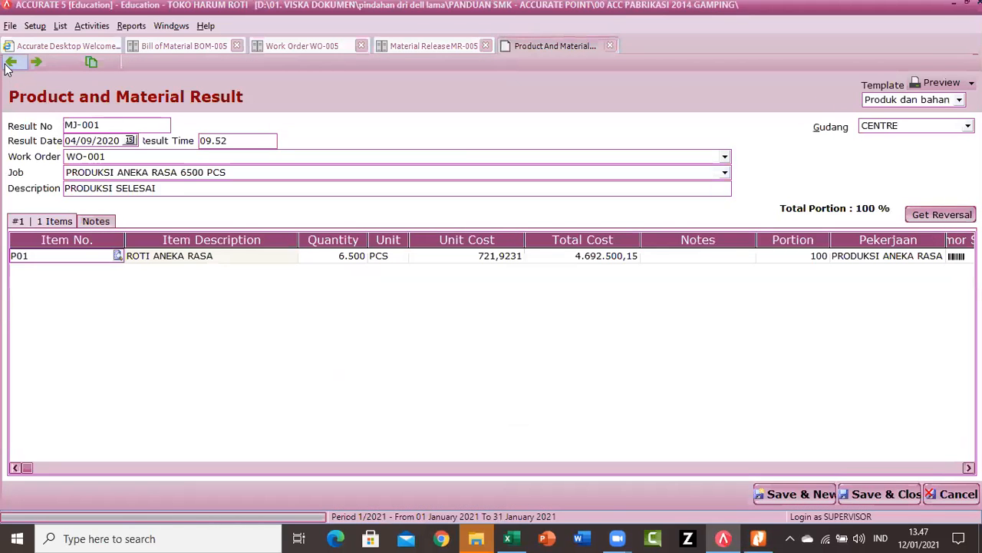
pyautogui.click(36, 64)
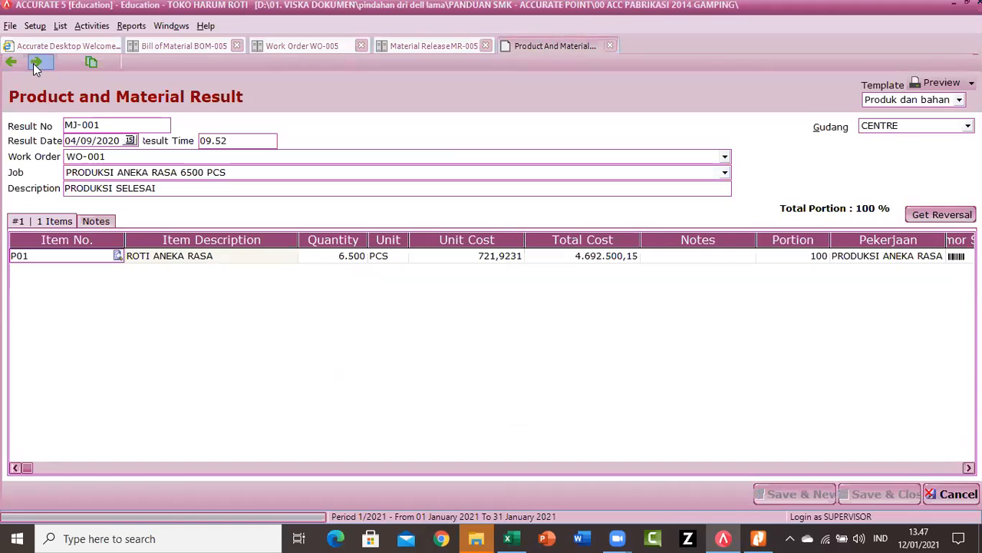
pyautogui.click(34, 66)
pyautogui.click(33, 64)
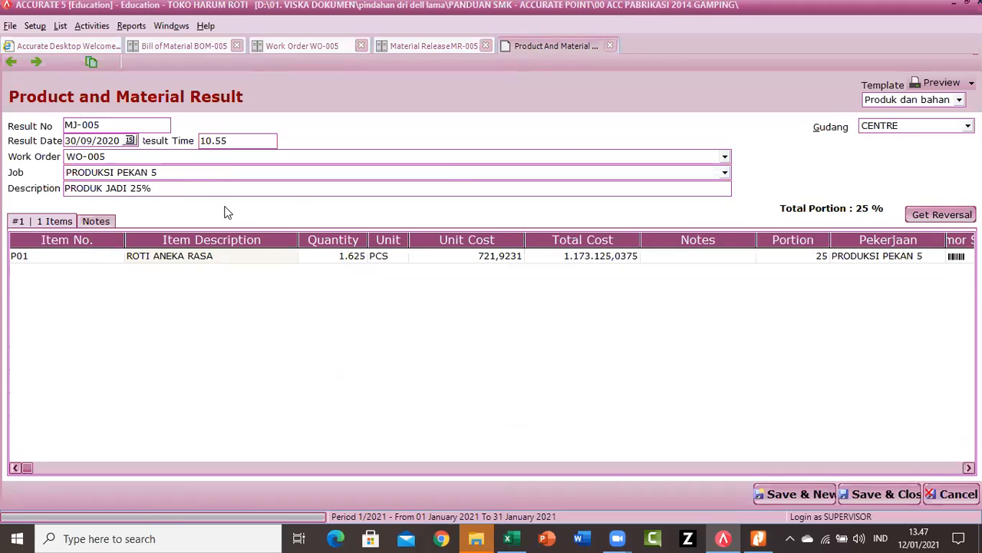
pyautogui.click(349, 261)
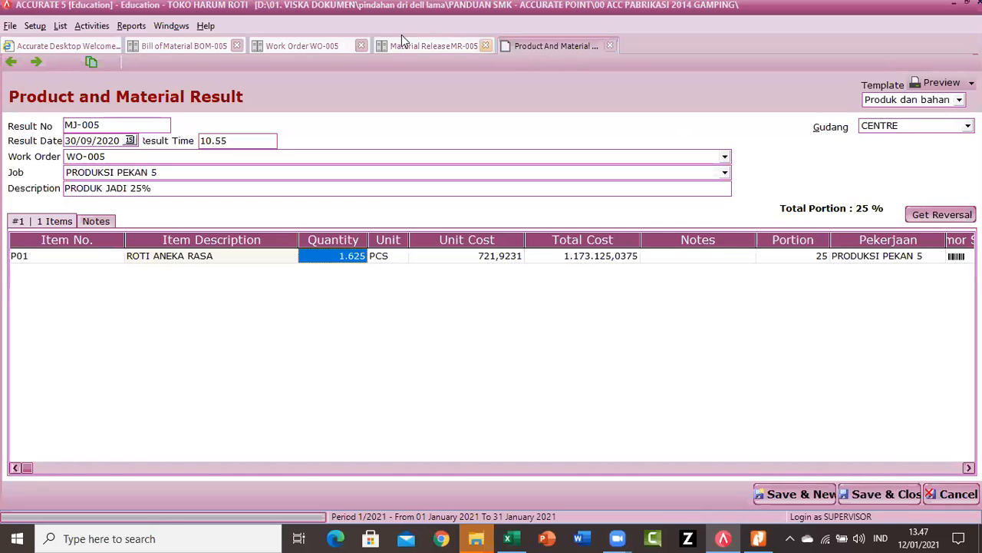
# - Check the costs and materials of work order WO-005, and return to product result MJ-005
pyautogui.click(308, 40)
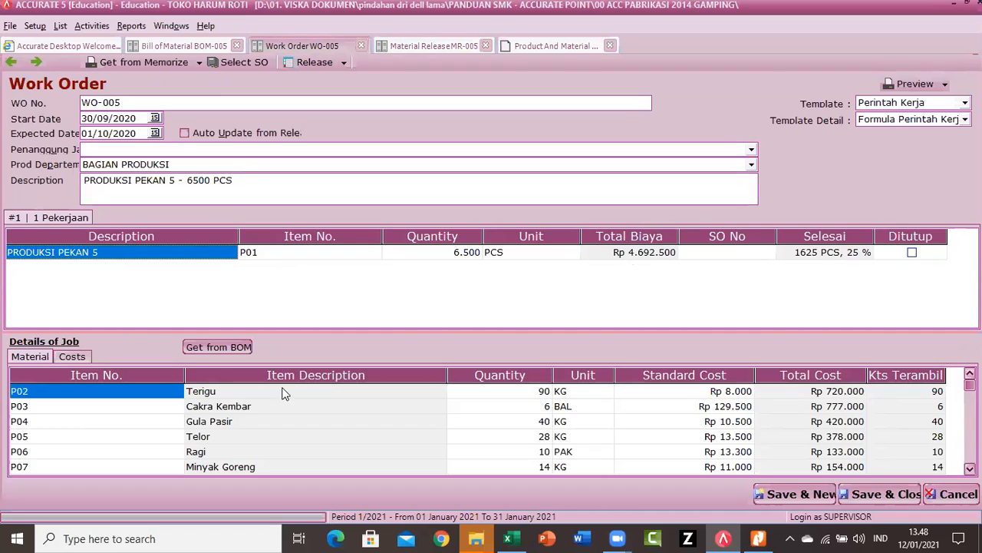
pyautogui.click(66, 358)
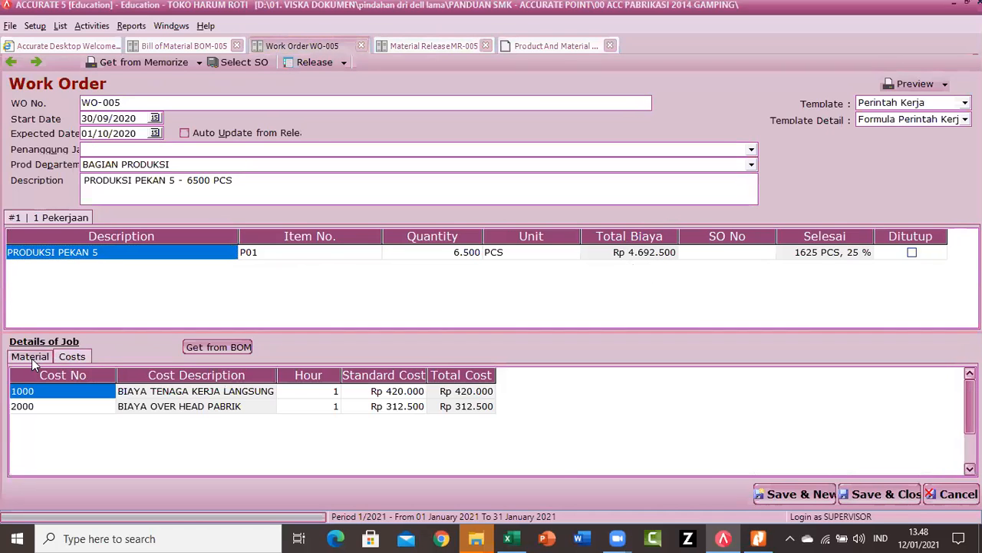
pyautogui.click(37, 359)
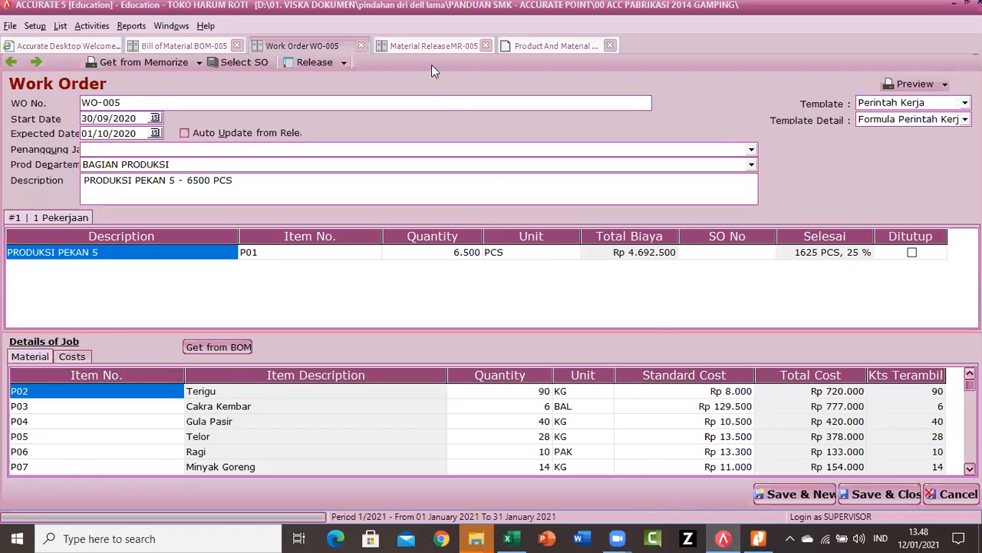
pyautogui.click(529, 46)
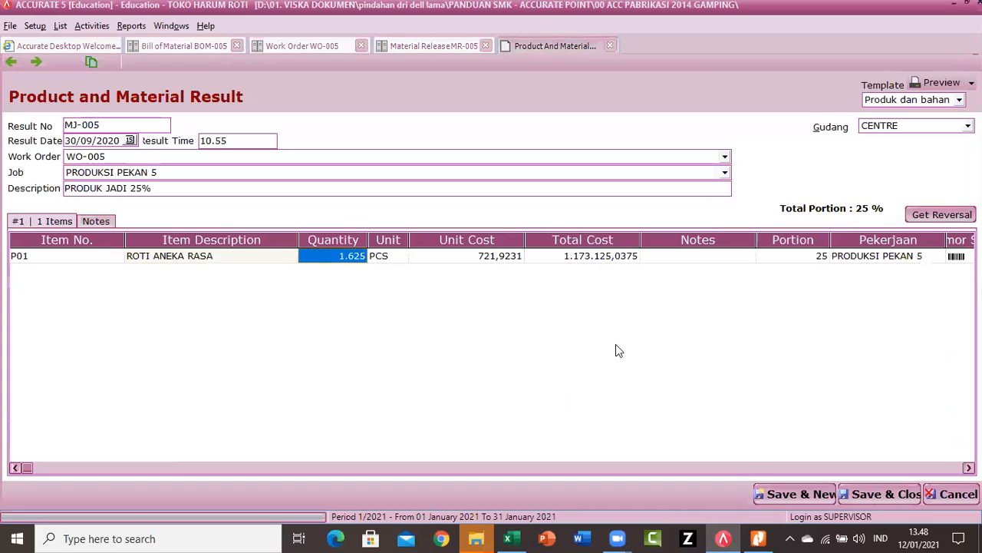
# - Switch to the book and read the adjustment data in memorial voucher BM-02 under Bukti Transaksi 42
pyautogui.click(758, 538)
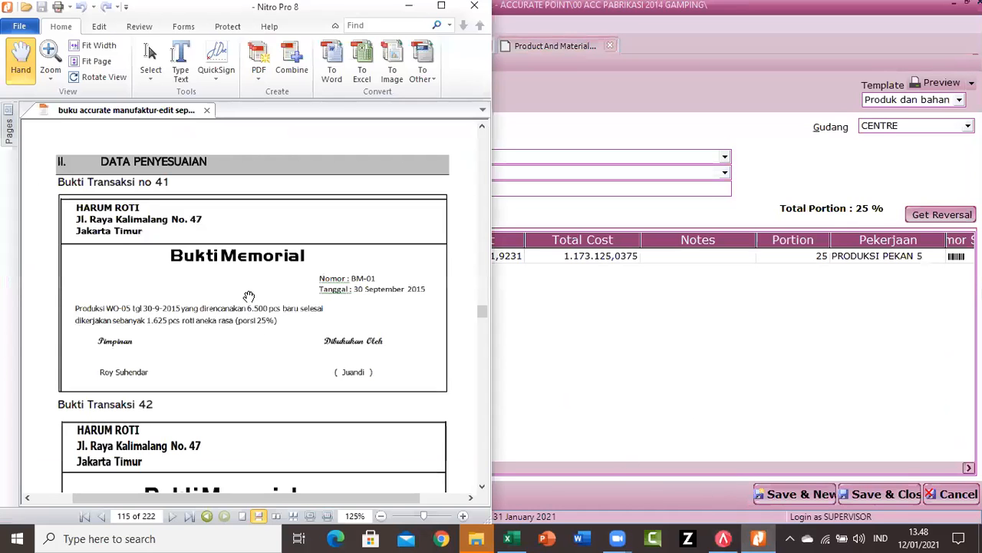
pyautogui.scroll(-1, 219, 327)
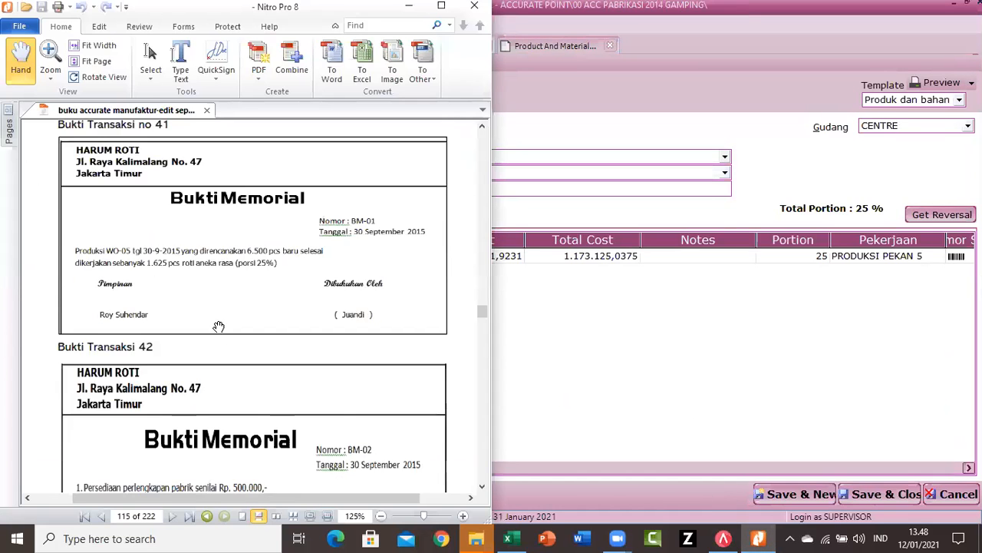
pyautogui.scroll(-4, 219, 326)
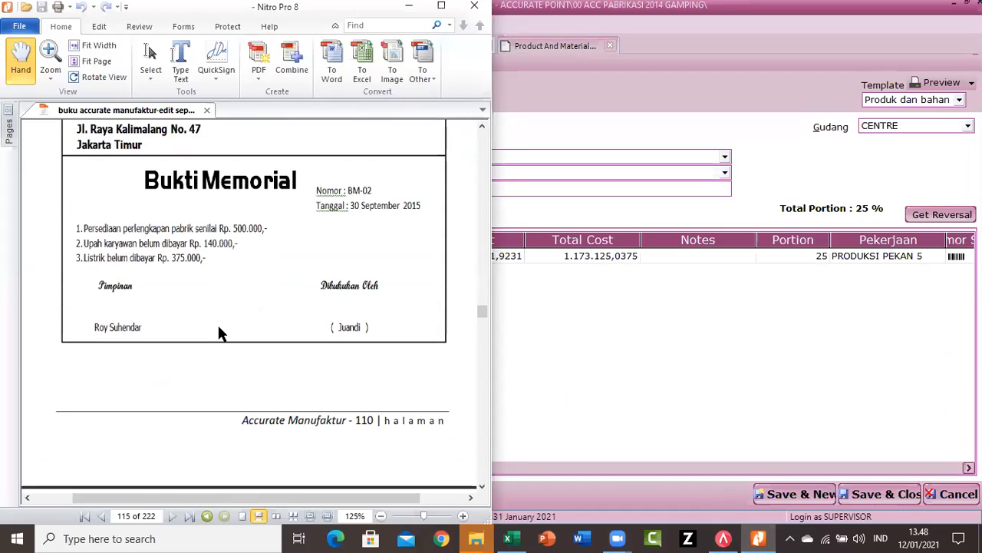
# - Return to Accurate and bring up the recorded general ledger journal voucher BM-02
pyautogui.click(603, 333)
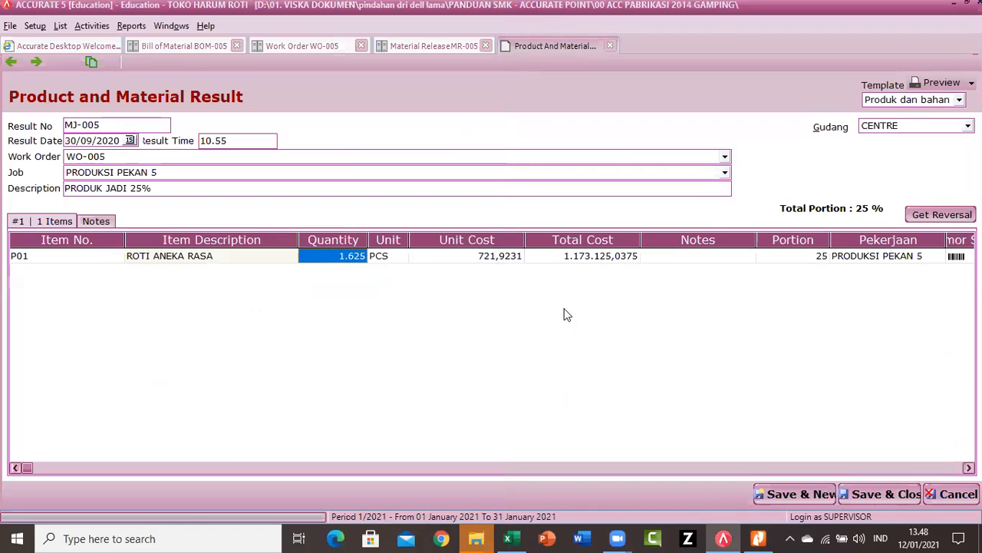
pyautogui.click(104, 26)
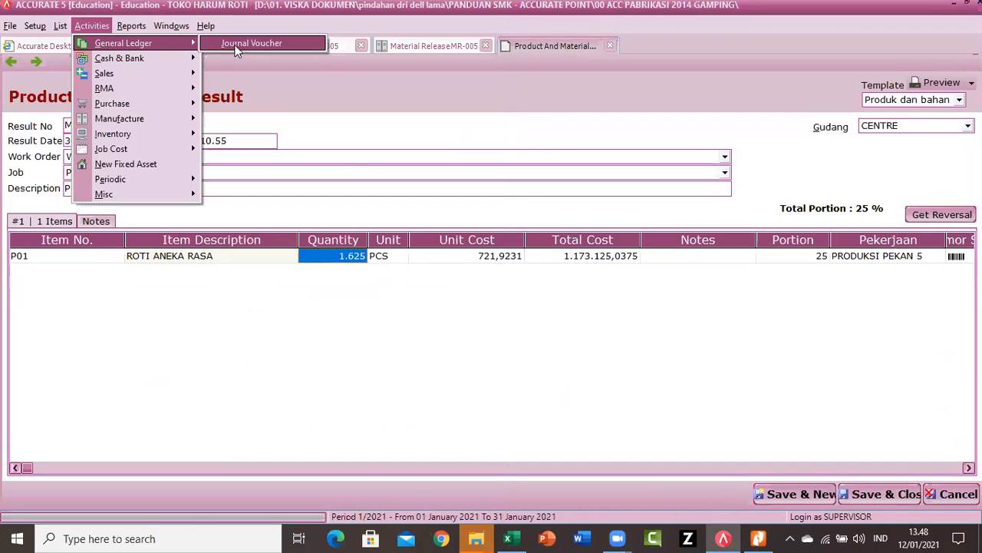
pyautogui.click(237, 40)
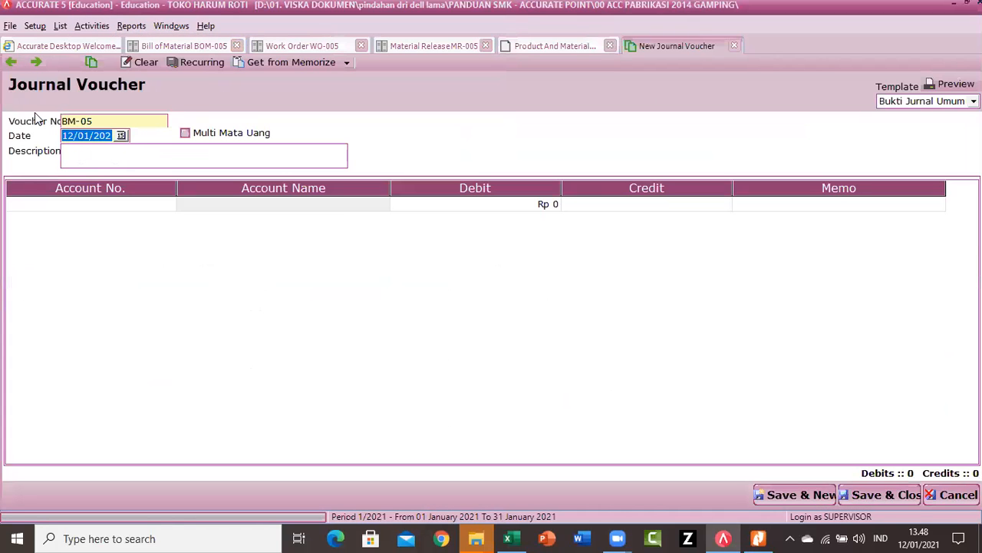
pyautogui.click(9, 63)
pyautogui.click(9, 62)
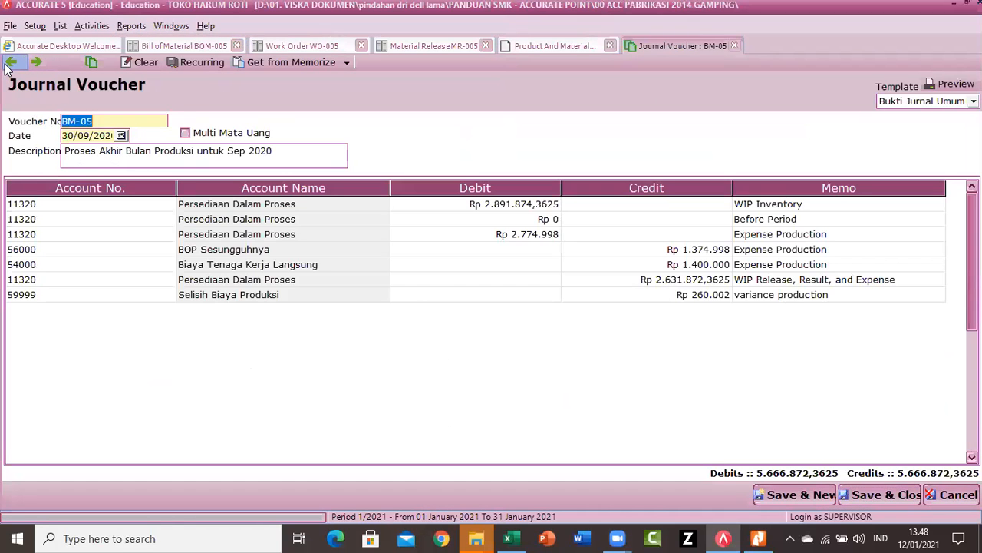
pyautogui.click(9, 63)
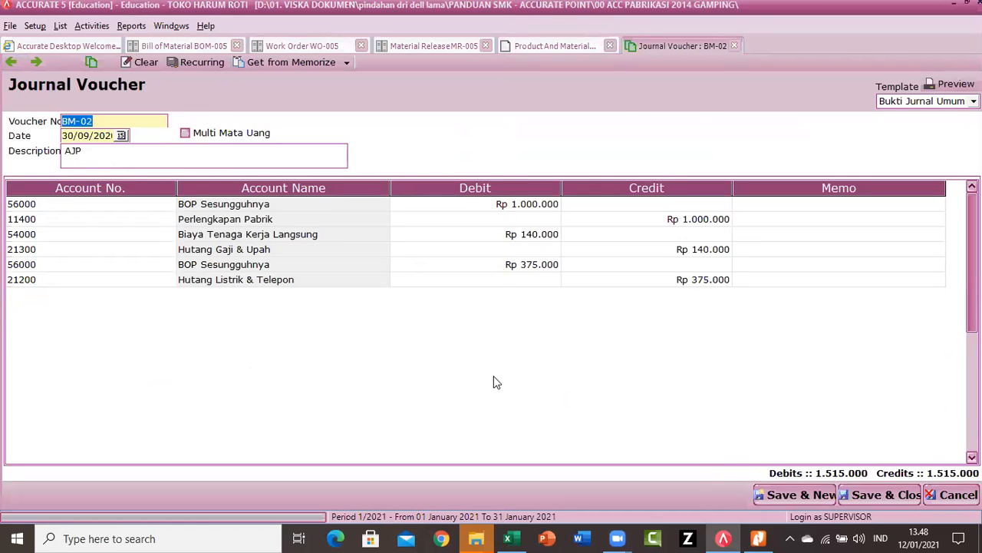
# - Place Accurate beside the book and narrow the journal columns so account names, debits and credits fit together
pyautogui.press('super+Right')
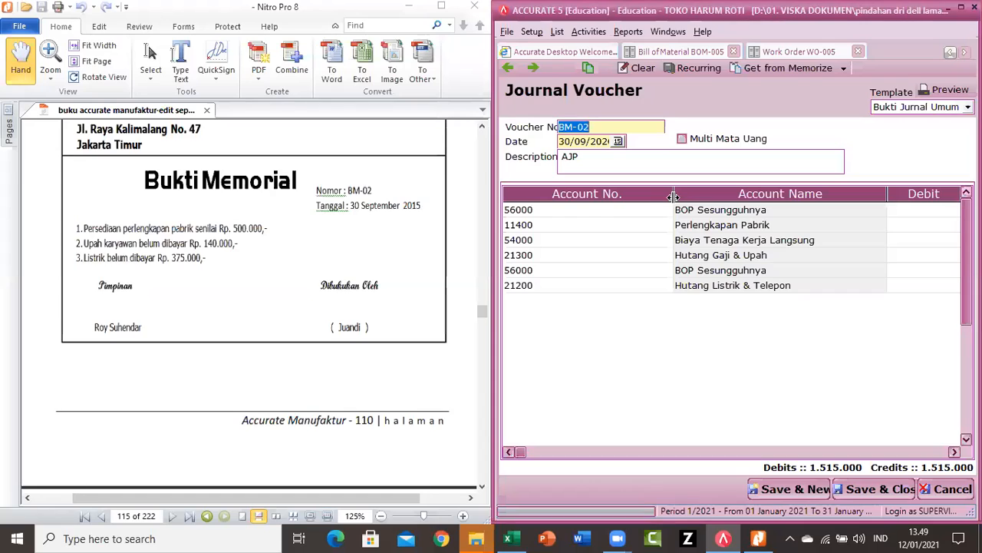
pyautogui.moveTo(672, 196); pyautogui.dragTo(567, 193)
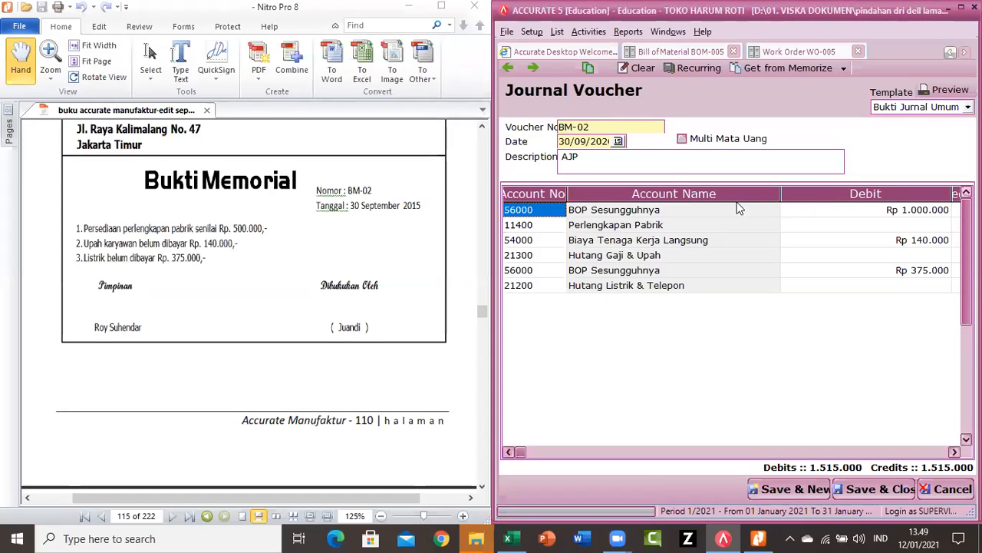
pyautogui.moveTo(782, 186); pyautogui.dragTo(734, 193)
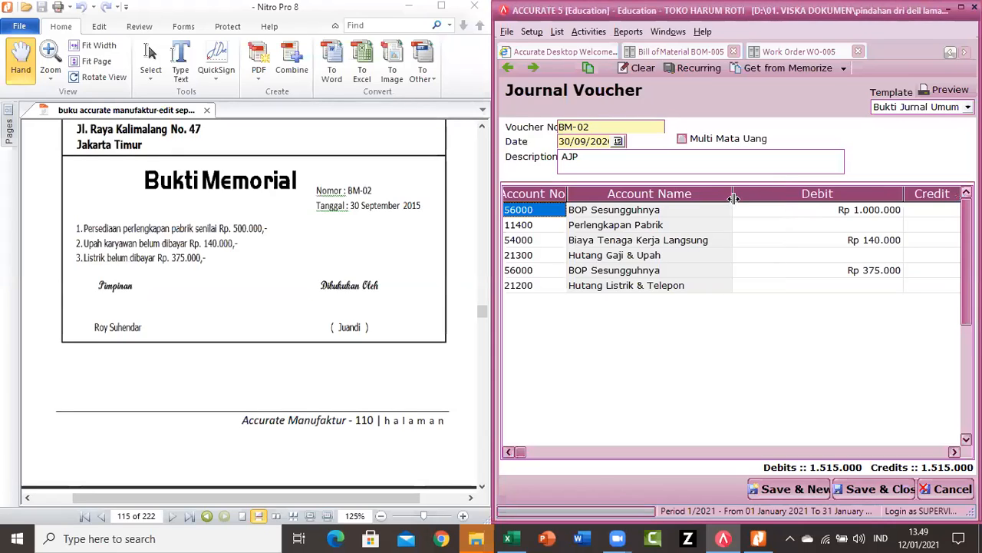
pyautogui.moveTo(903, 195); pyautogui.dragTo(805, 195)
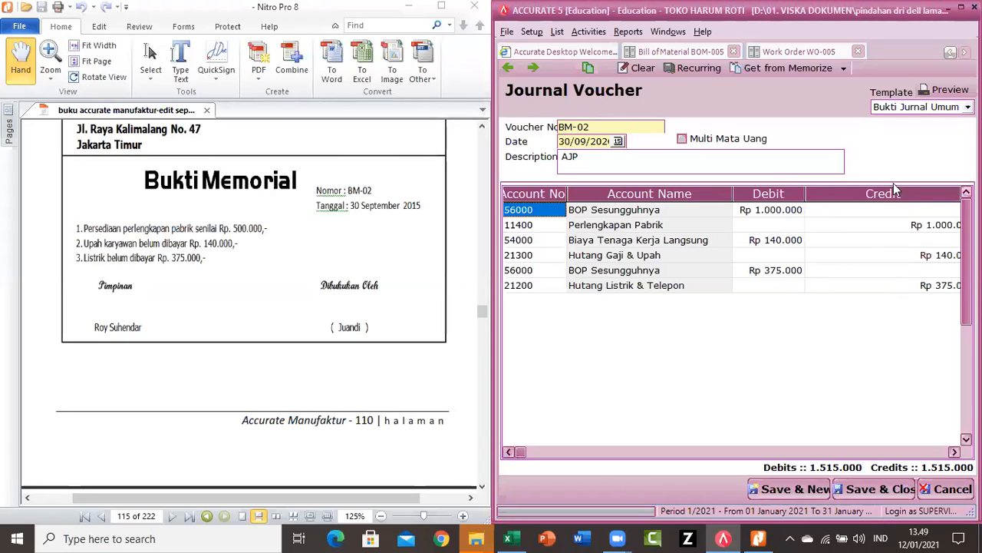
pyautogui.click(954, 452)
pyautogui.moveTo(911, 193); pyautogui.dragTo(828, 194)
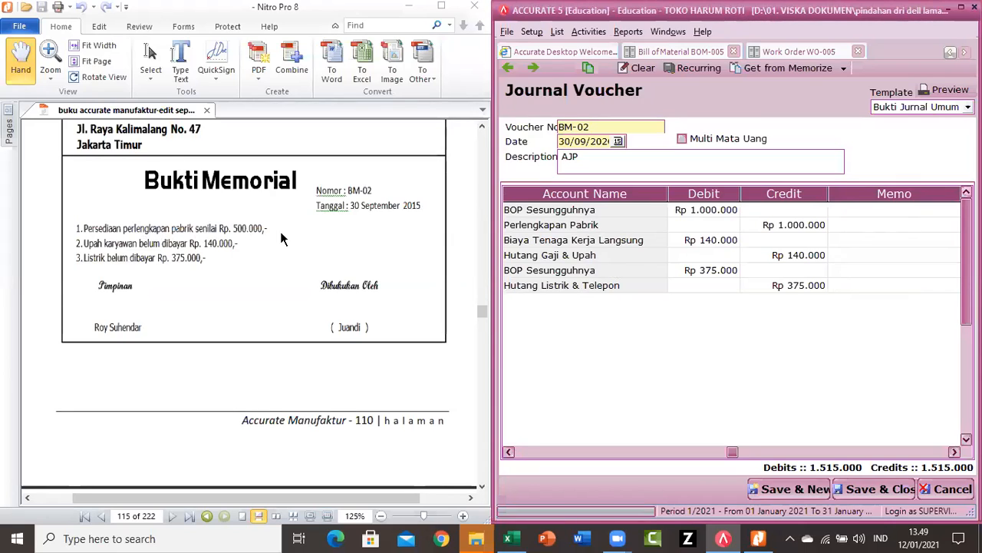
# - Examine the first BOP Sesungguhnya line of BM-02 against the factory supplies adjustment in the book
pyautogui.click(589, 215)
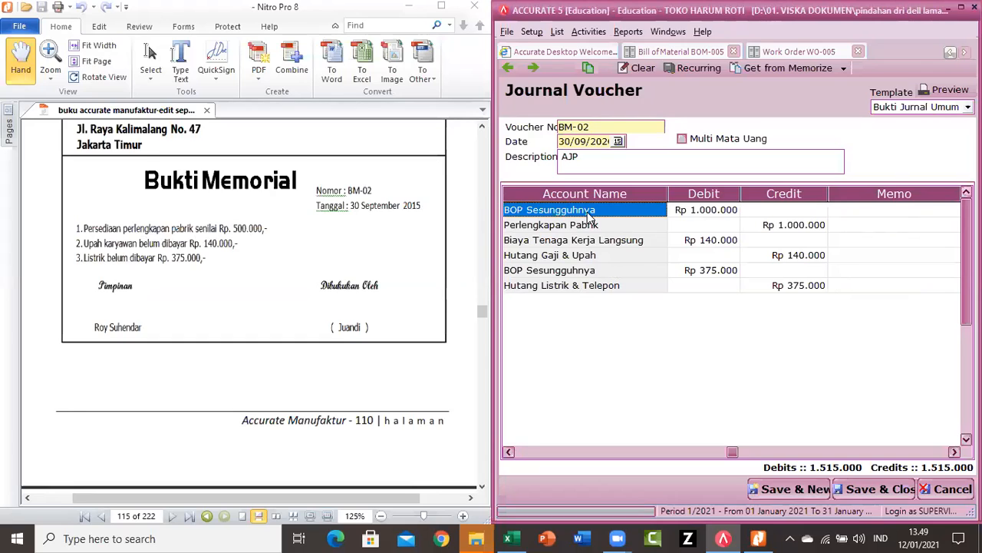
pyautogui.click(705, 214)
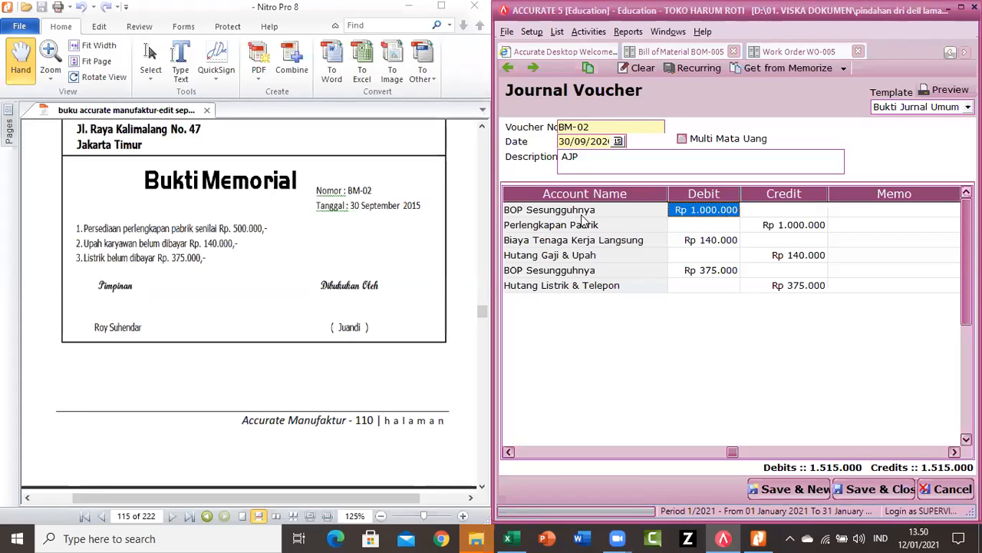
pyautogui.click(582, 215)
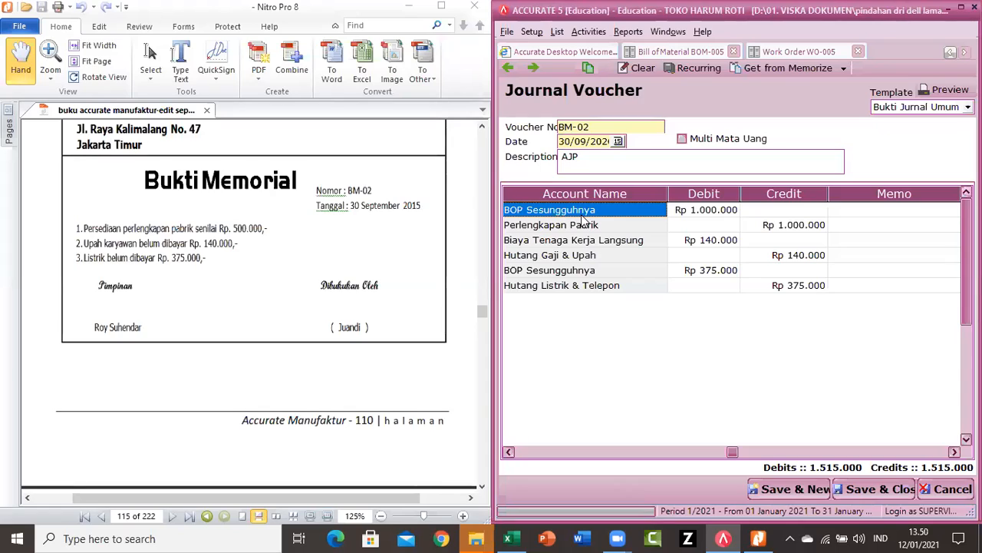